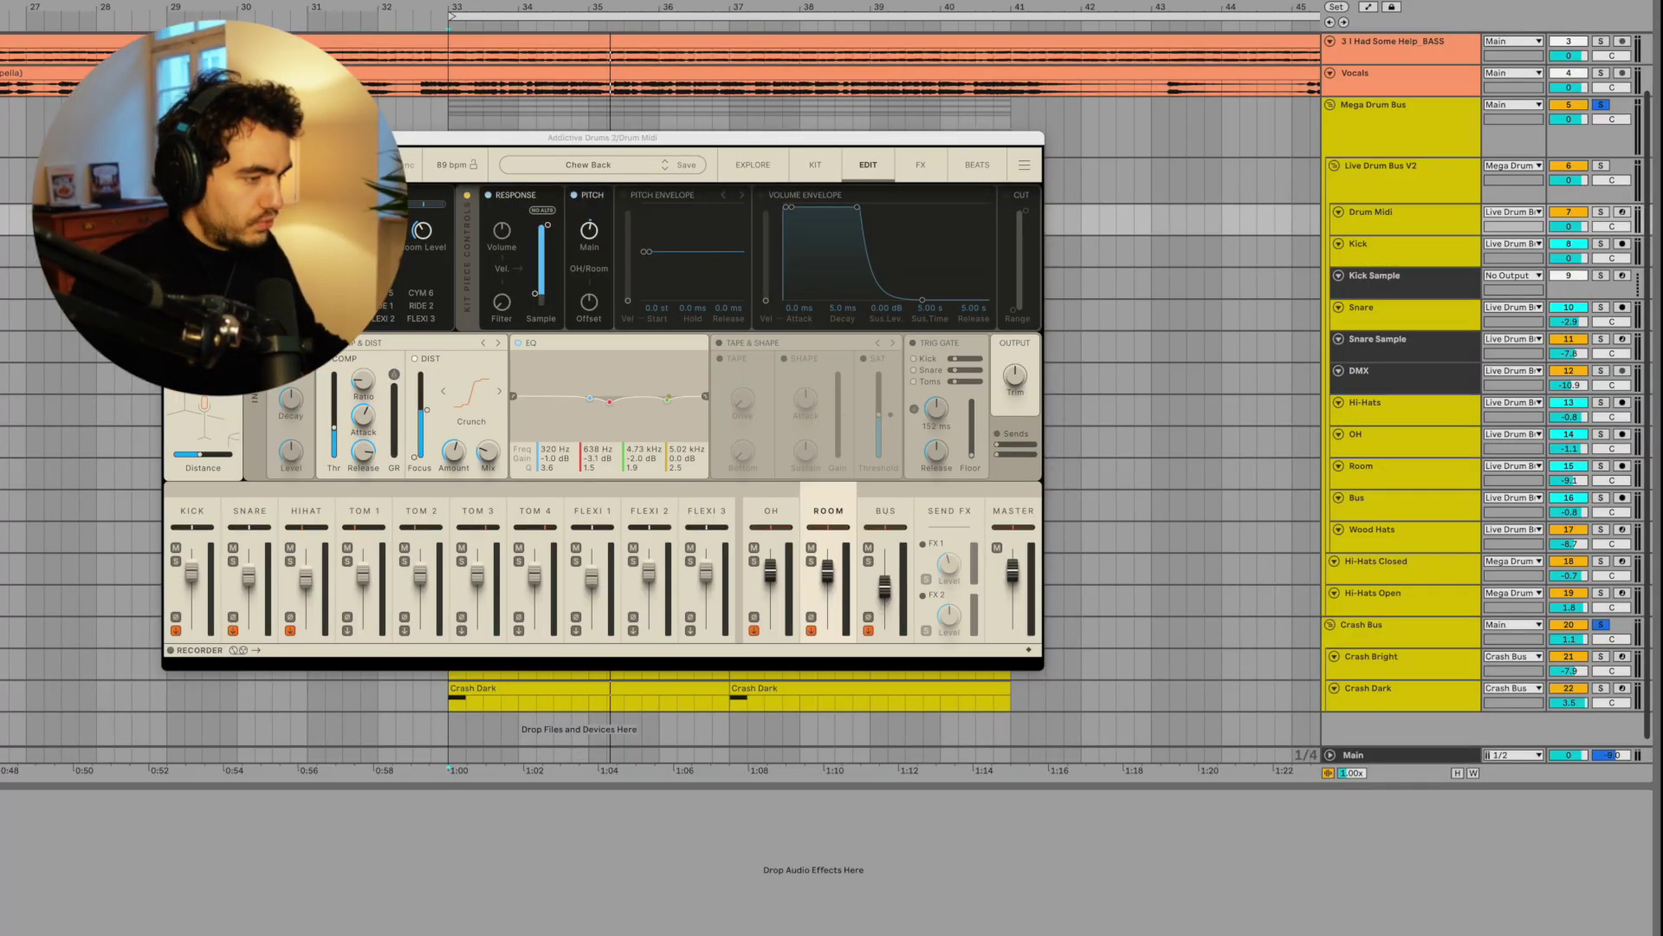
Step: Examine the output routing options of the kick channel in the Addictive Drums mixer
key("ctrl+alt+l")
mouse_move(405, 138)
left_mouse_down()
mouse_move(353, 130)
mouse_move(407, 154)
left_mouse_up()
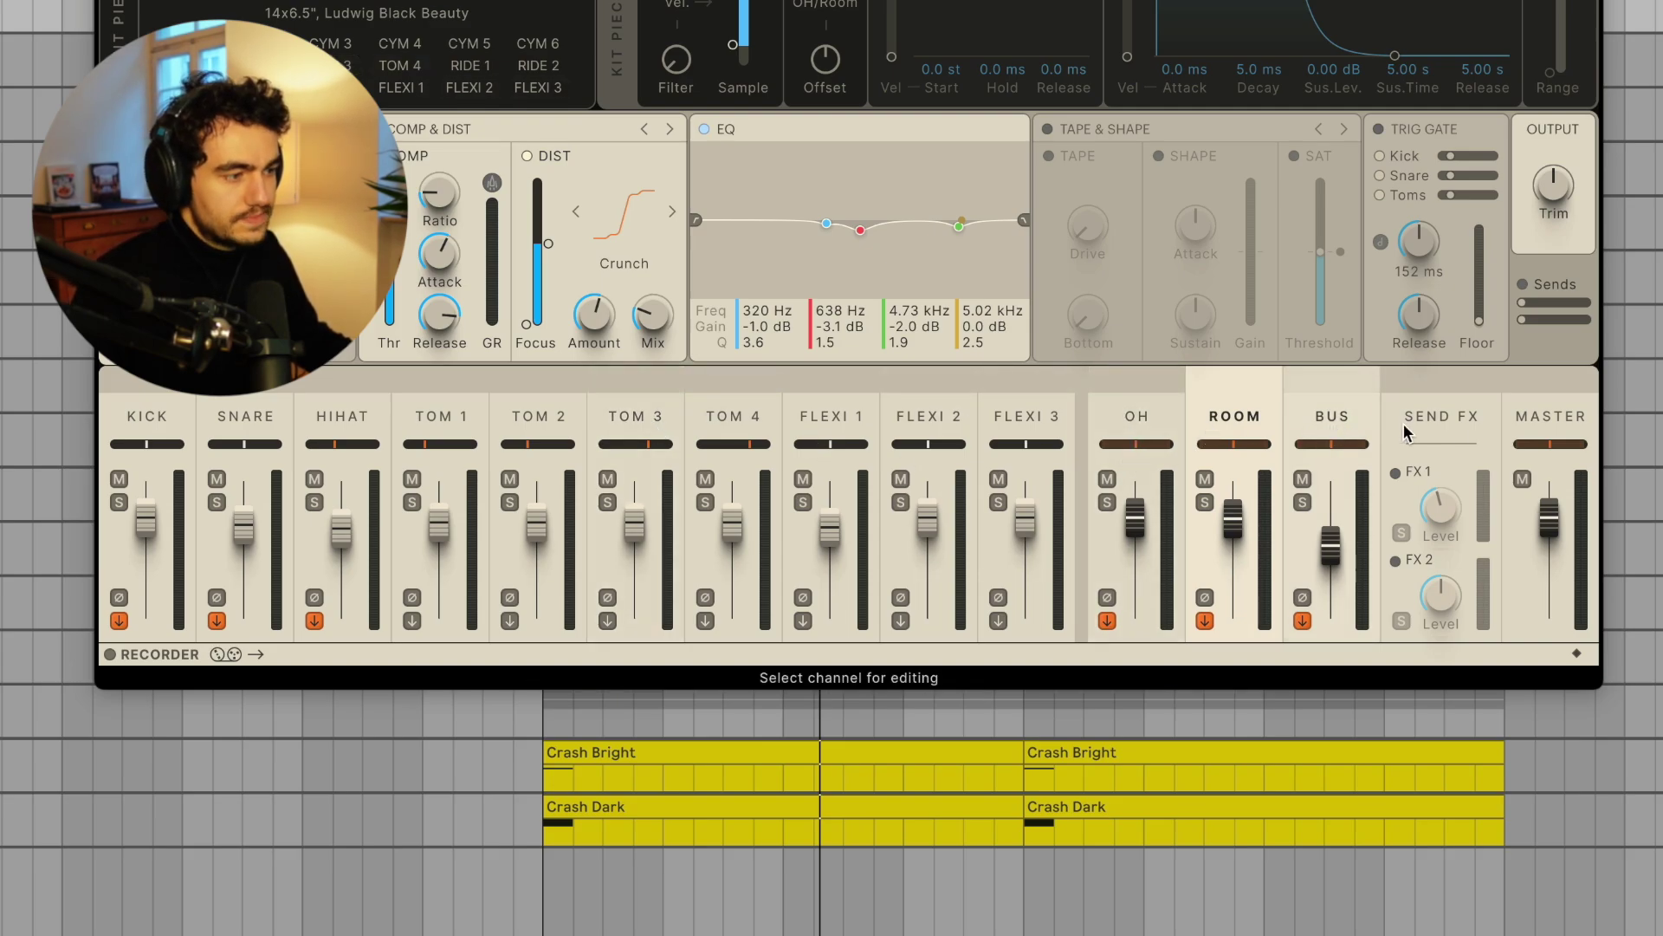
left_click(119, 621)
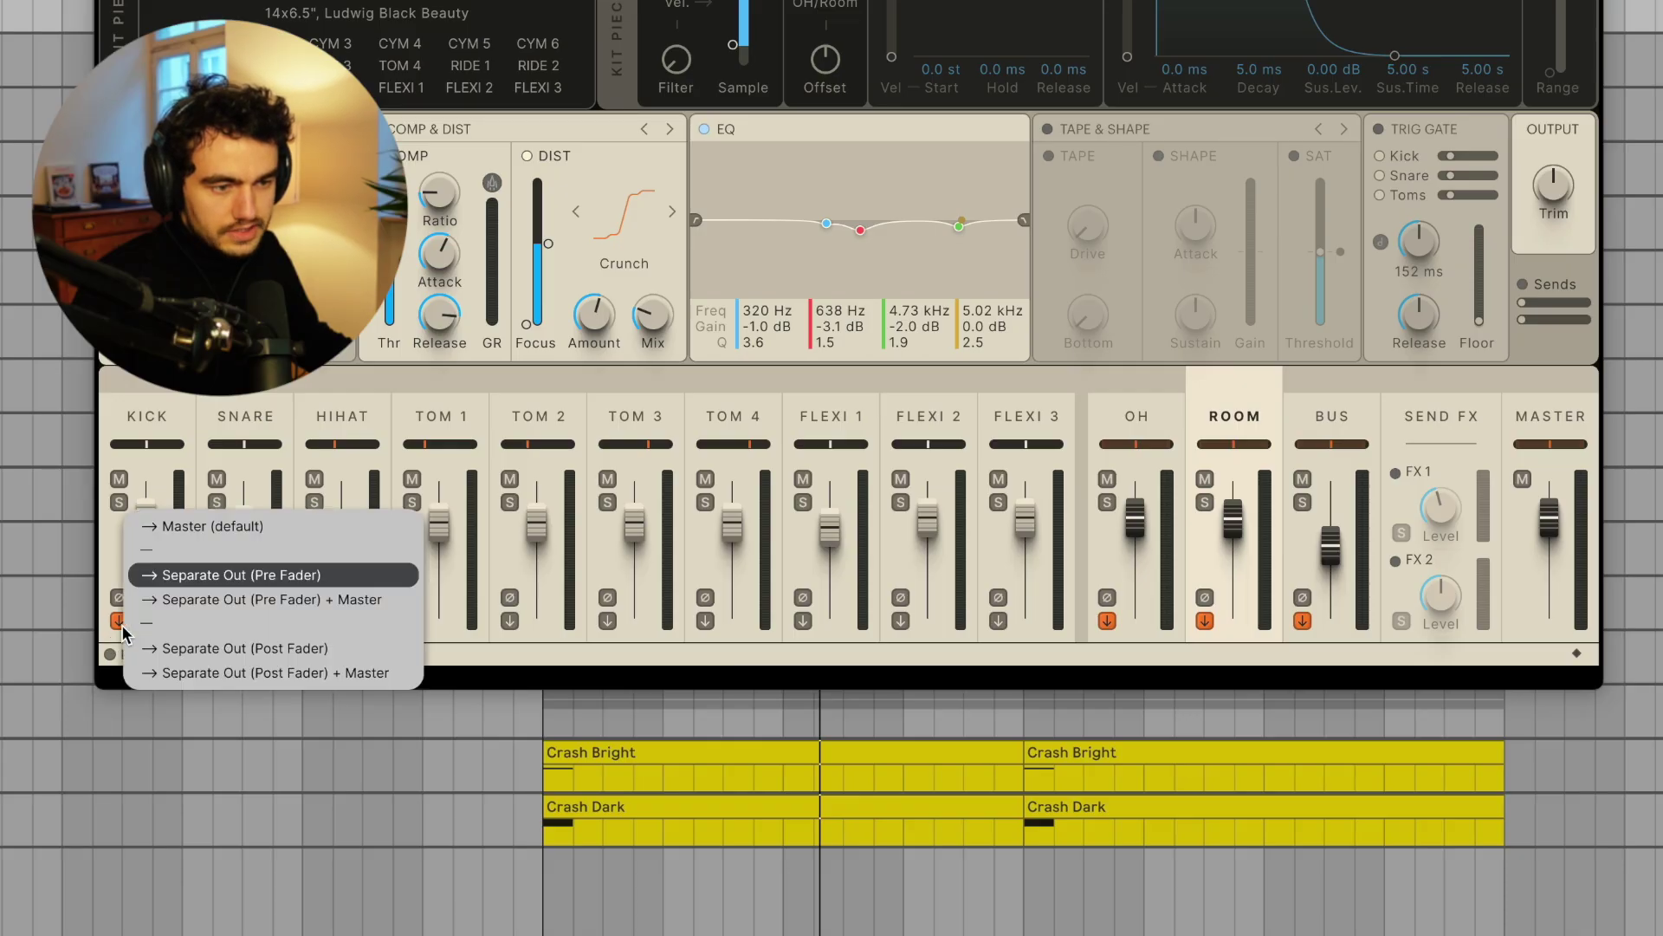
left_click(114, 633)
left_click(119, 628)
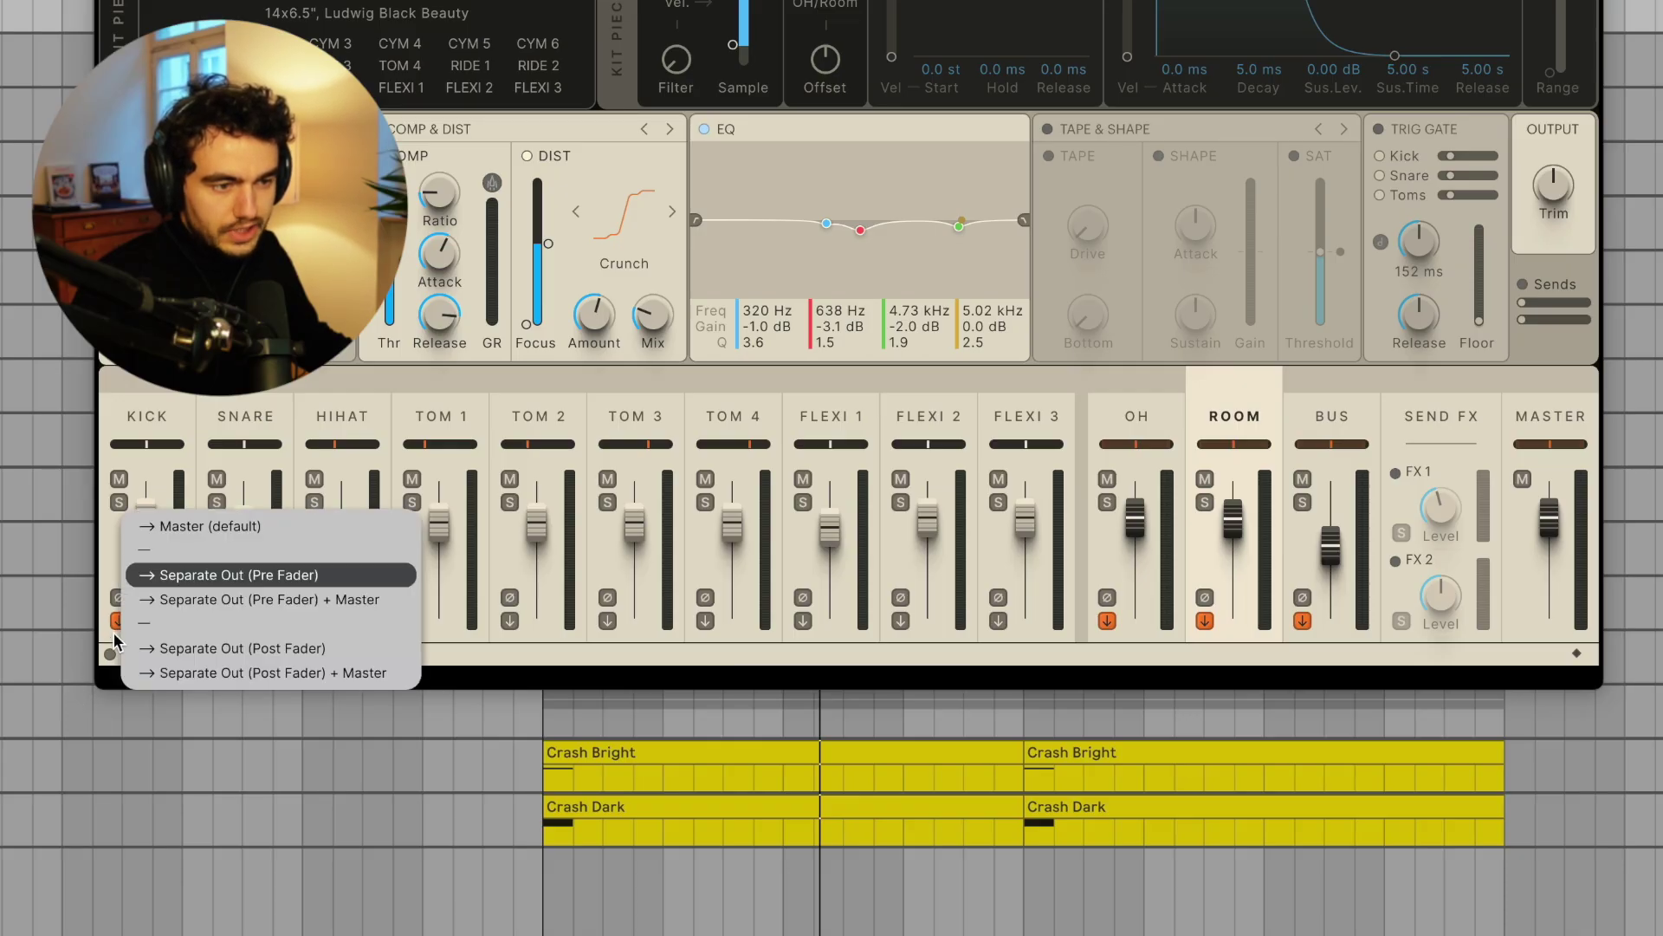
left_click(118, 637)
left_click(119, 624)
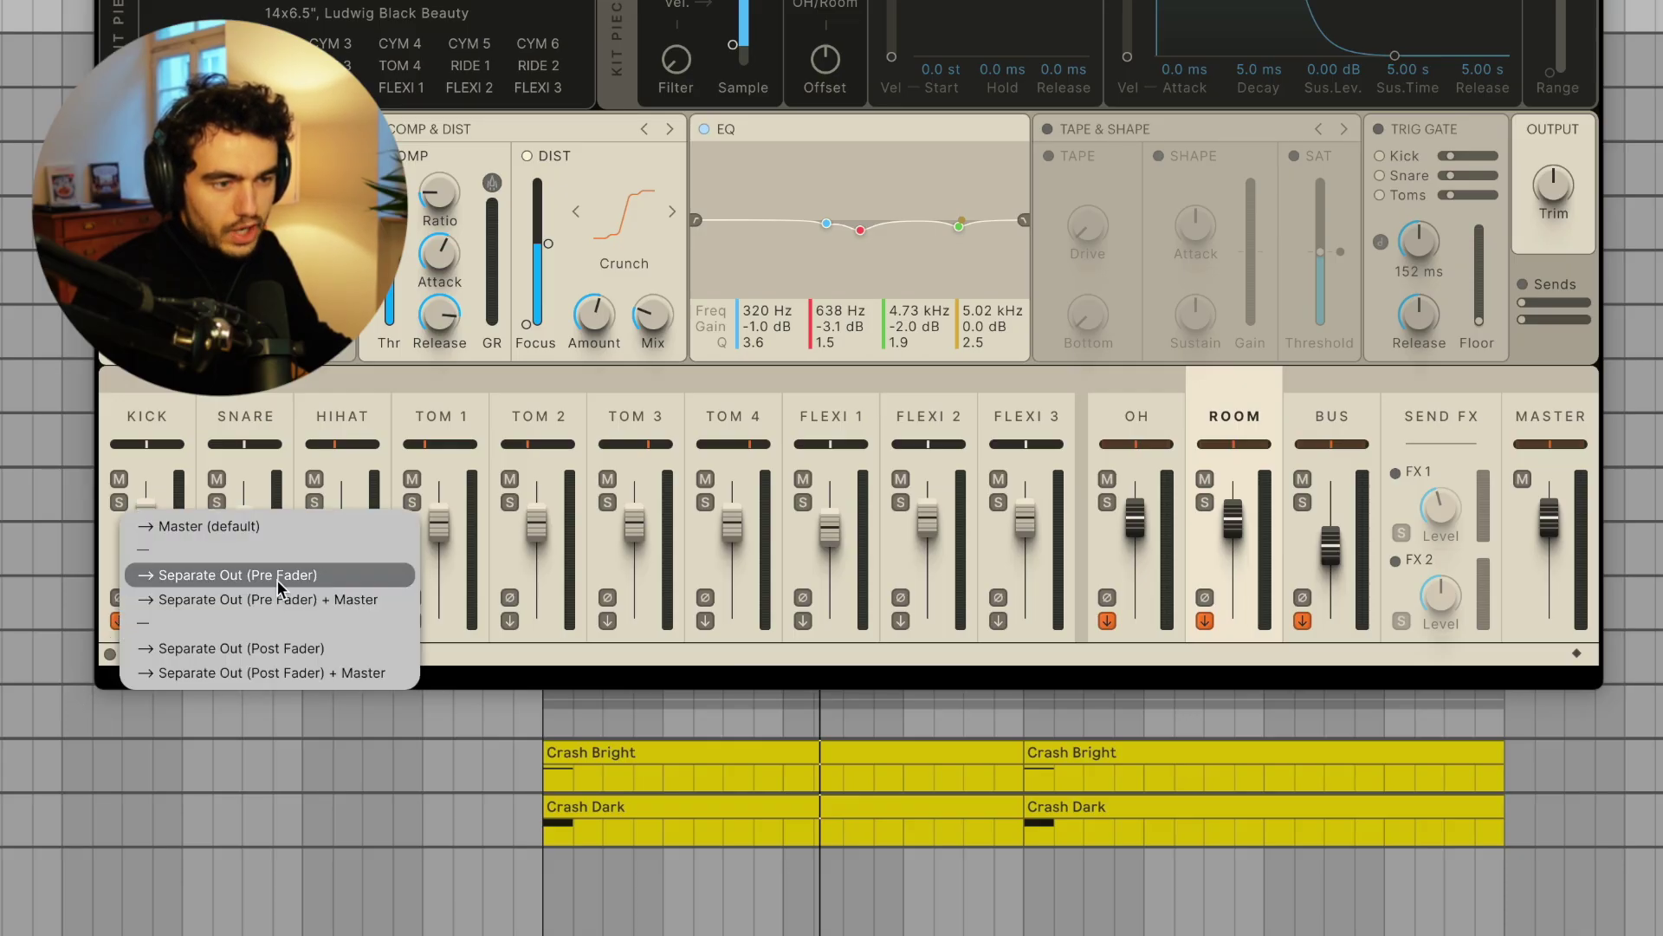
left_click(115, 636)
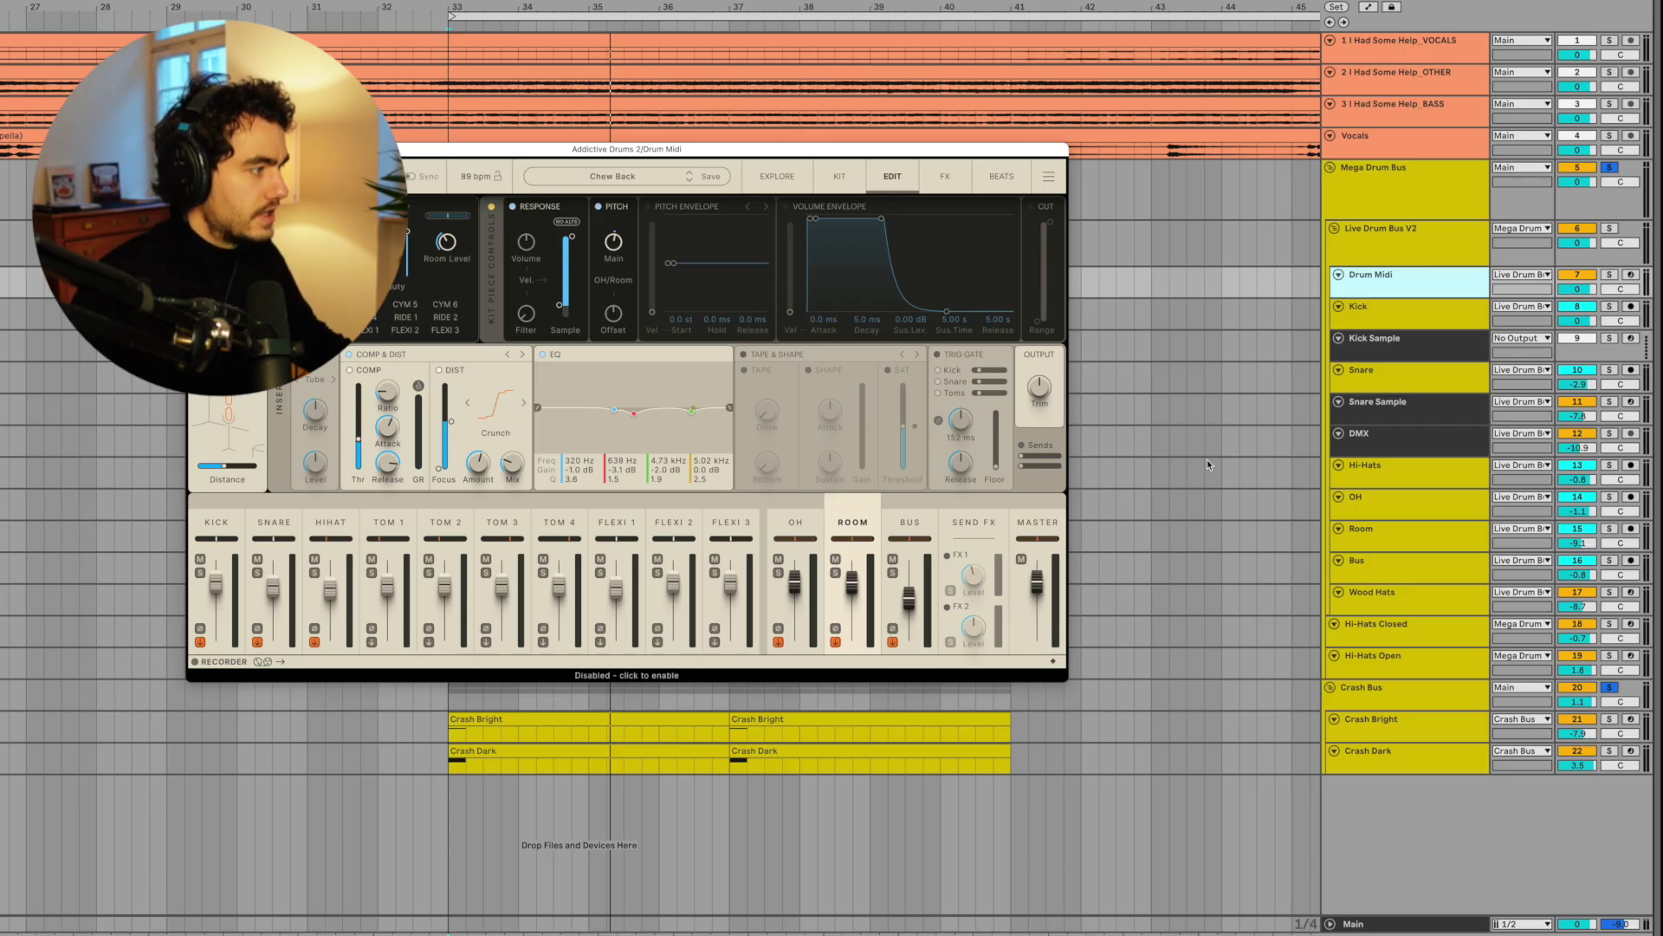
Step: Review the Drum Midi track and the separate Kick, Snare, Hi-Hats, OH, Room and Bus tracks it feeds
left_click(1358, 279)
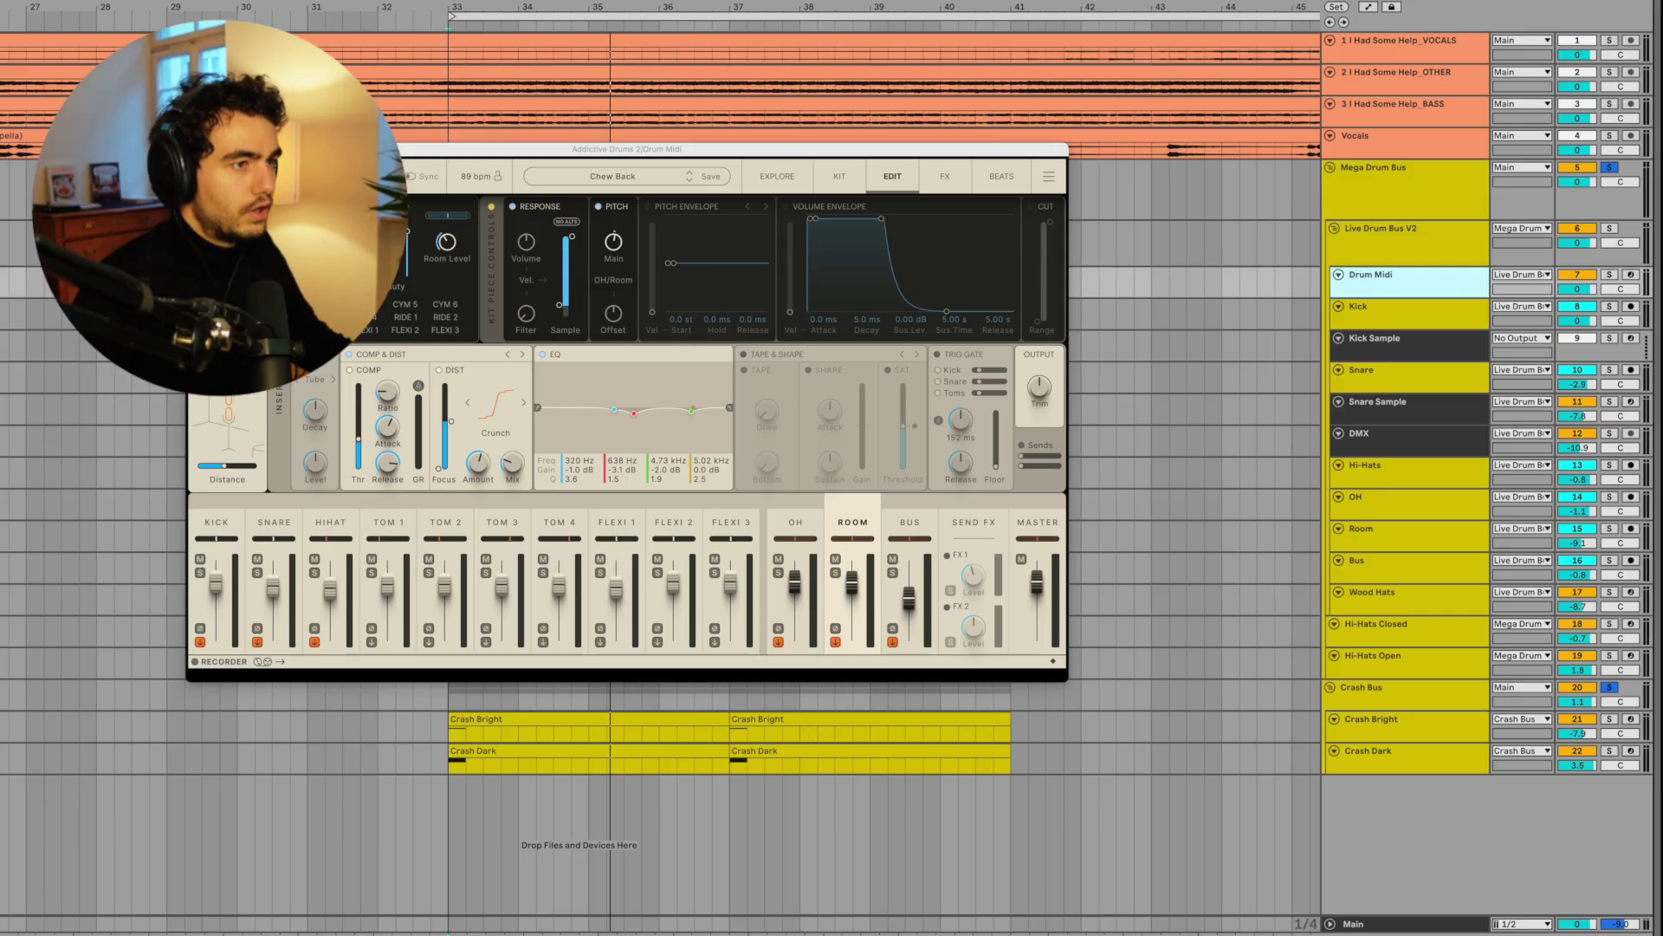
left_click_drag(607, 149, 451, 89)
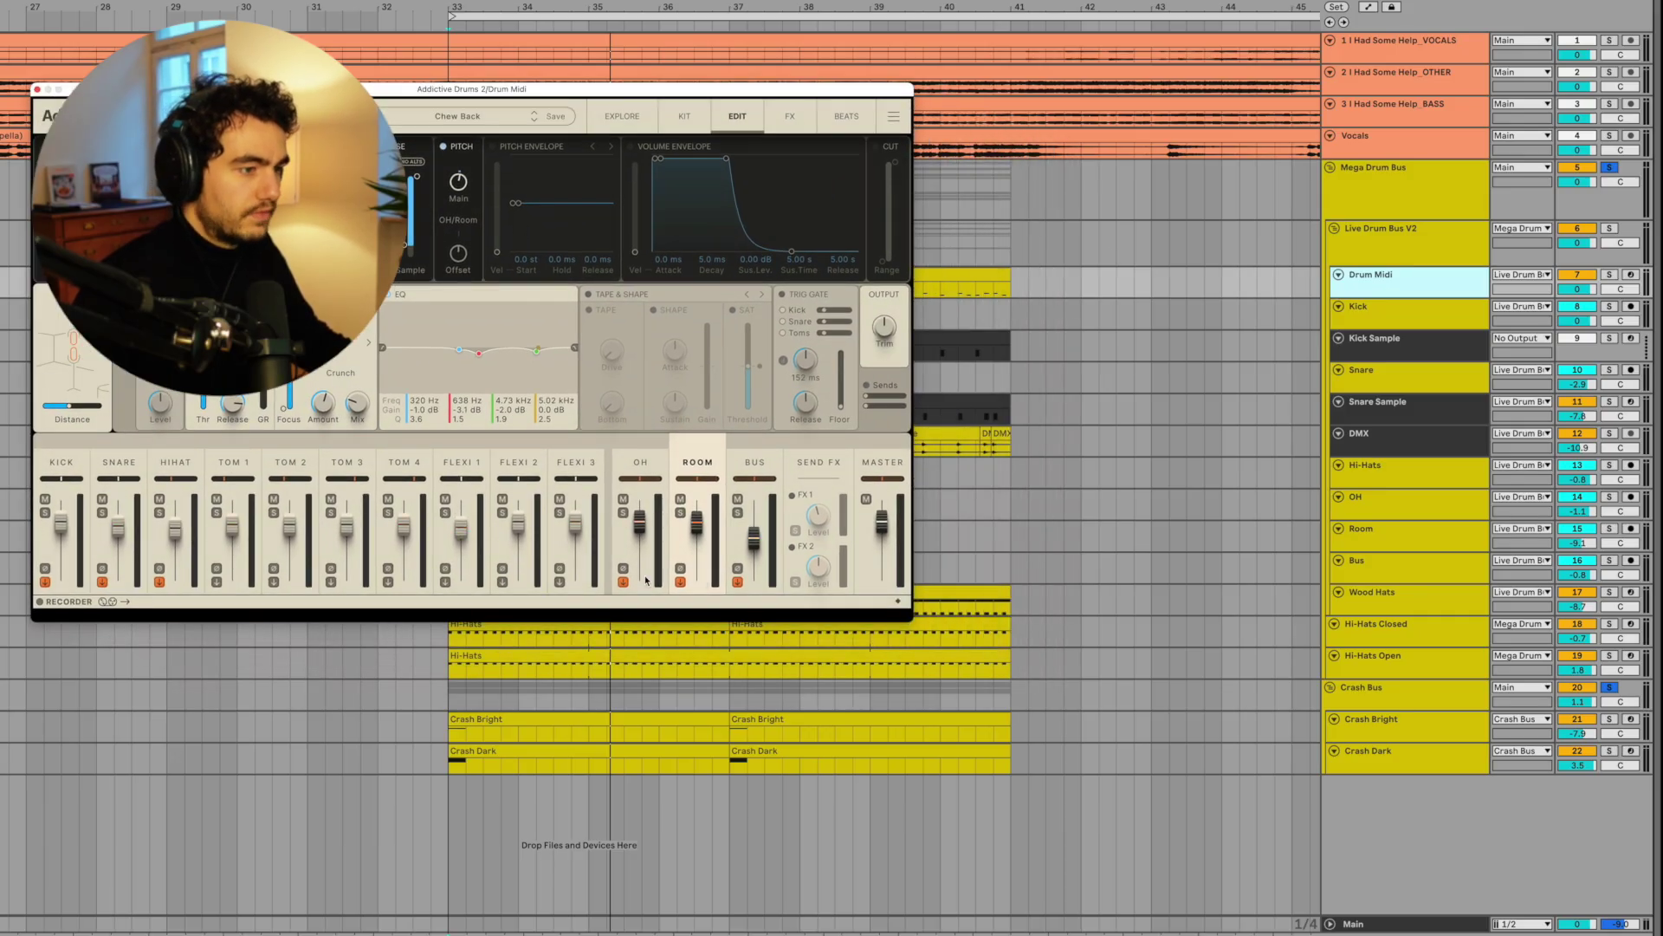
left_click(1372, 313)
left_click(1377, 385)
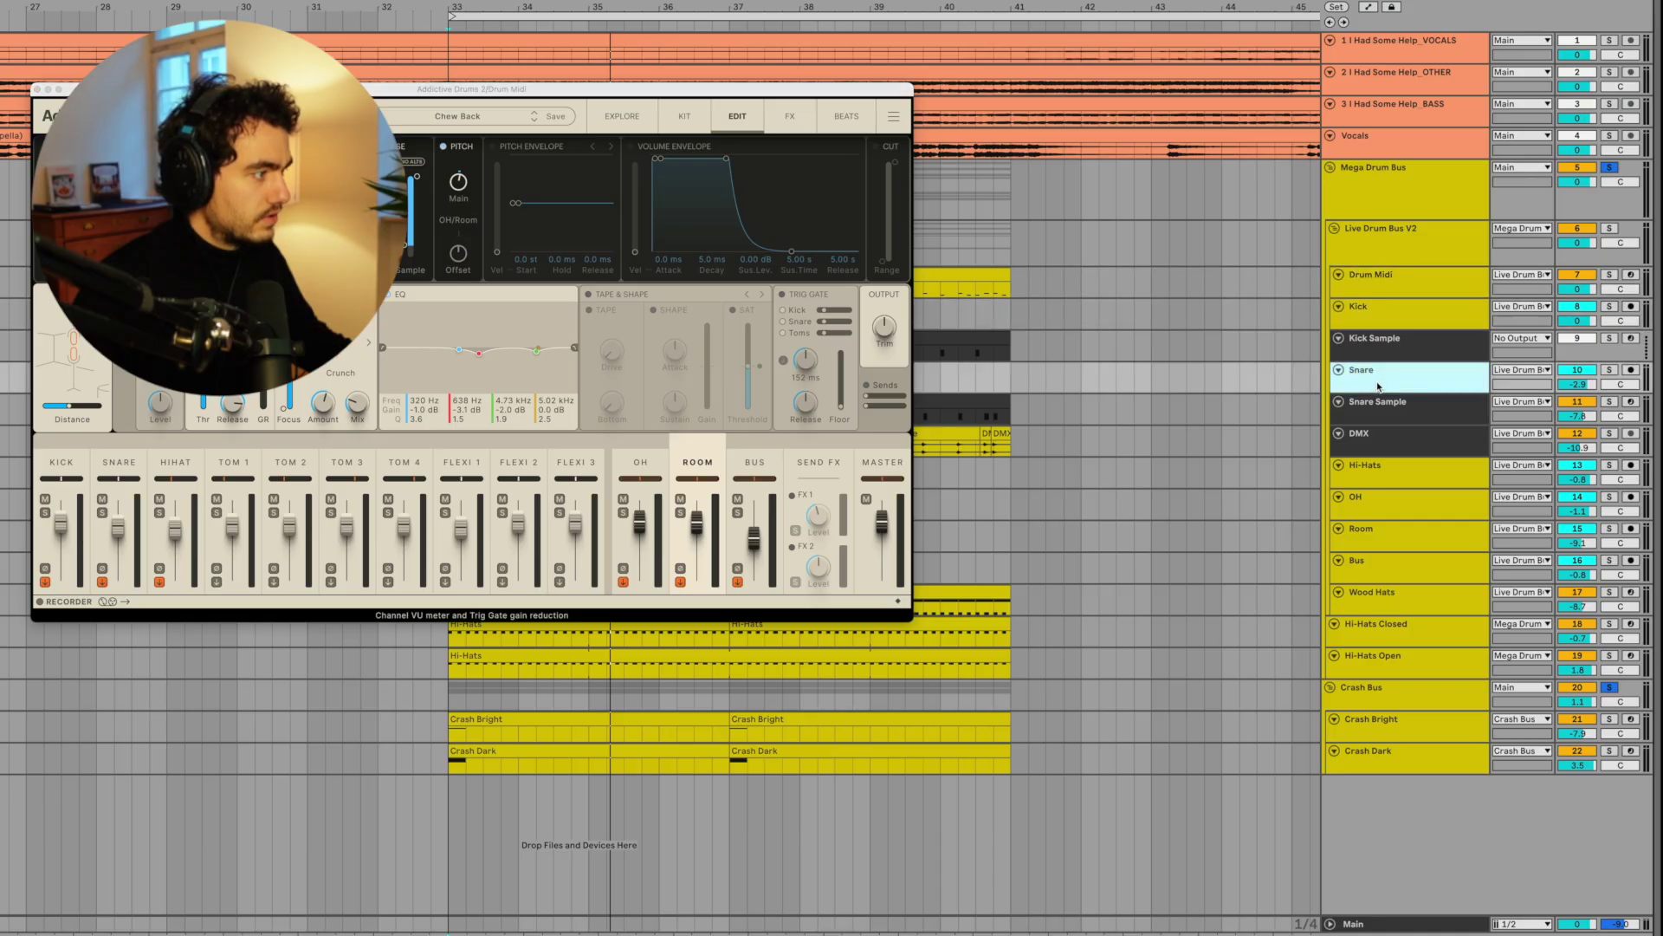
left_click(1369, 467)
left_click(1377, 499)
left_click(1364, 544)
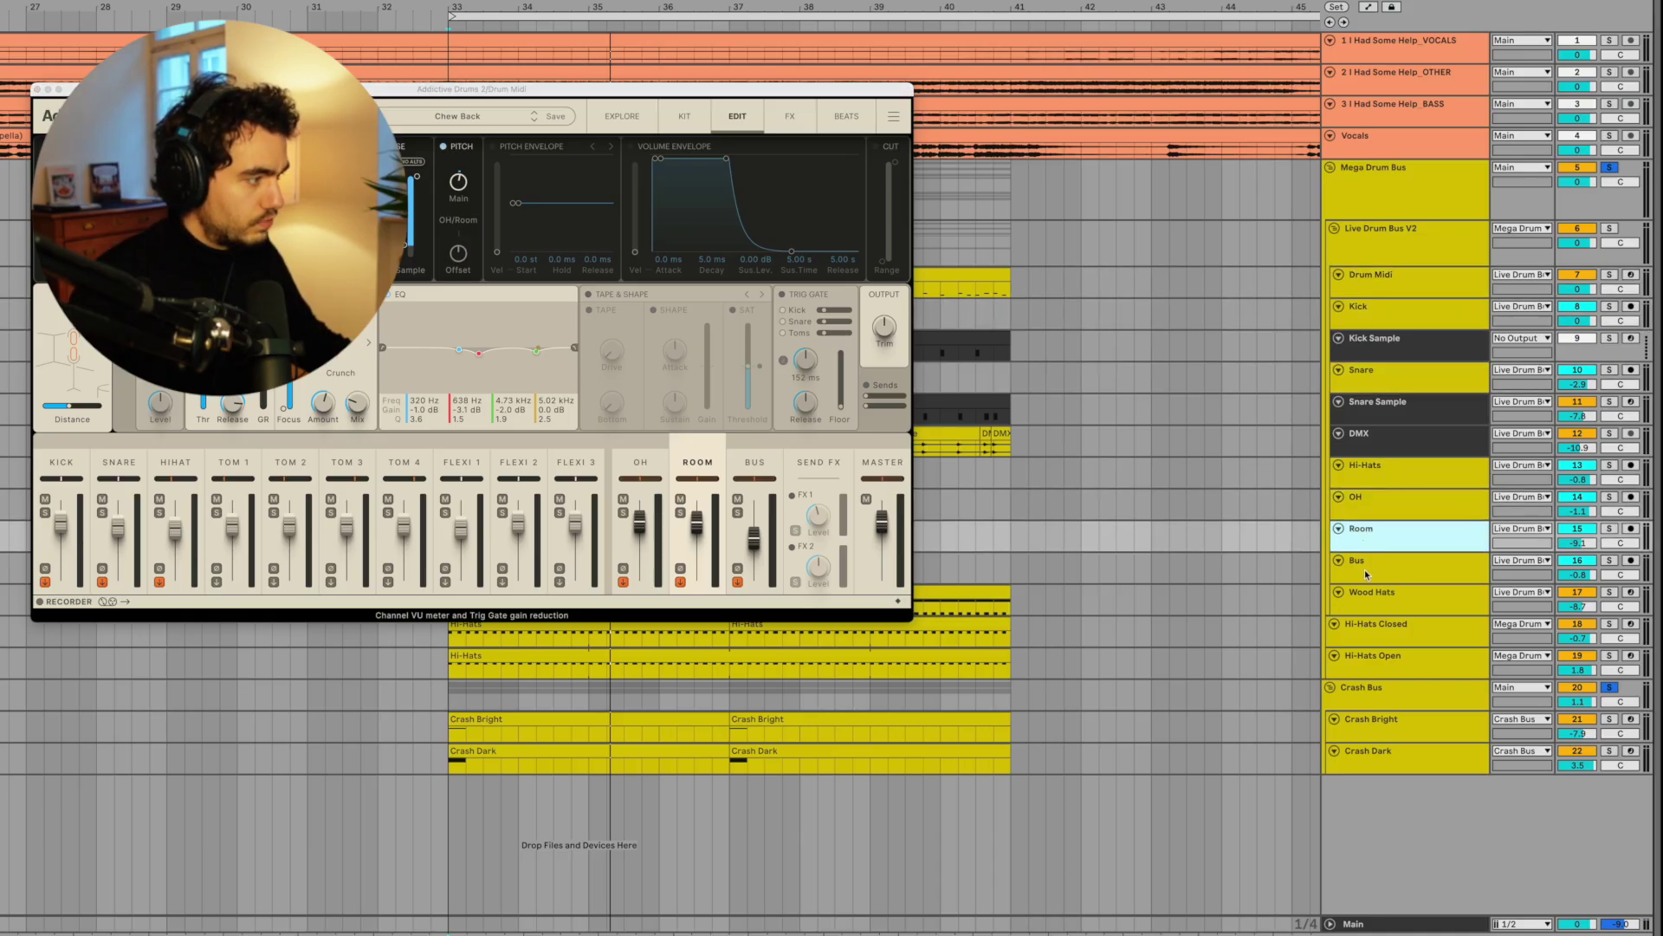
left_click(1366, 571)
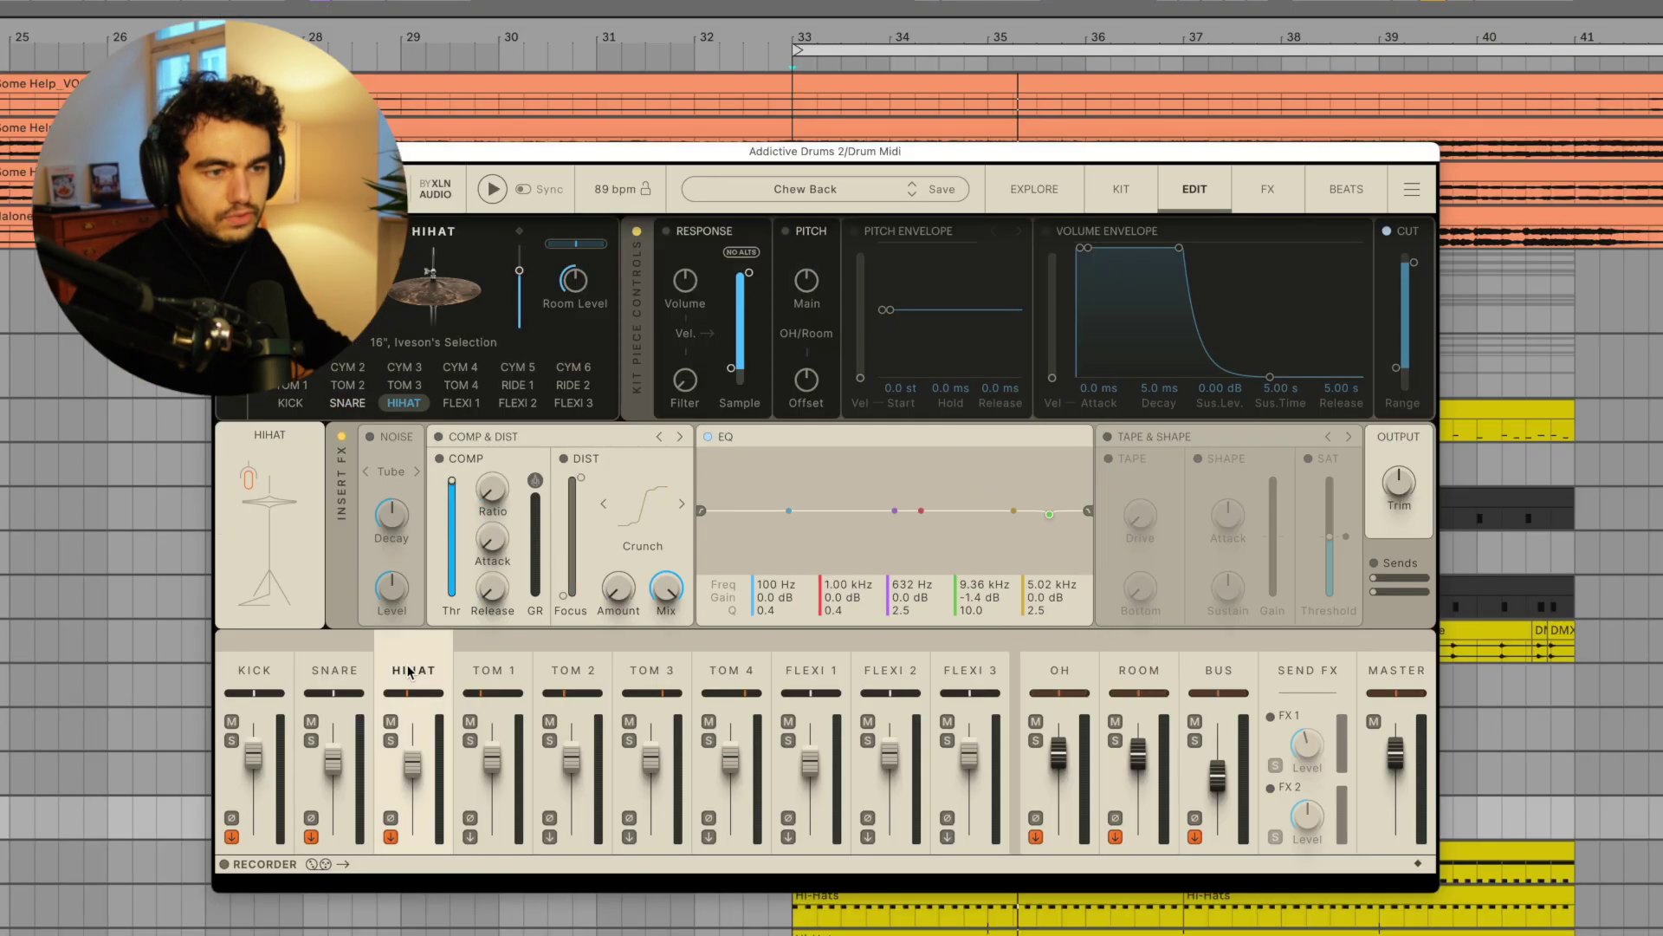
Step: Audition the kick in Addictive Drums and bring up the snare's kit piece settings
left_click(175, 462)
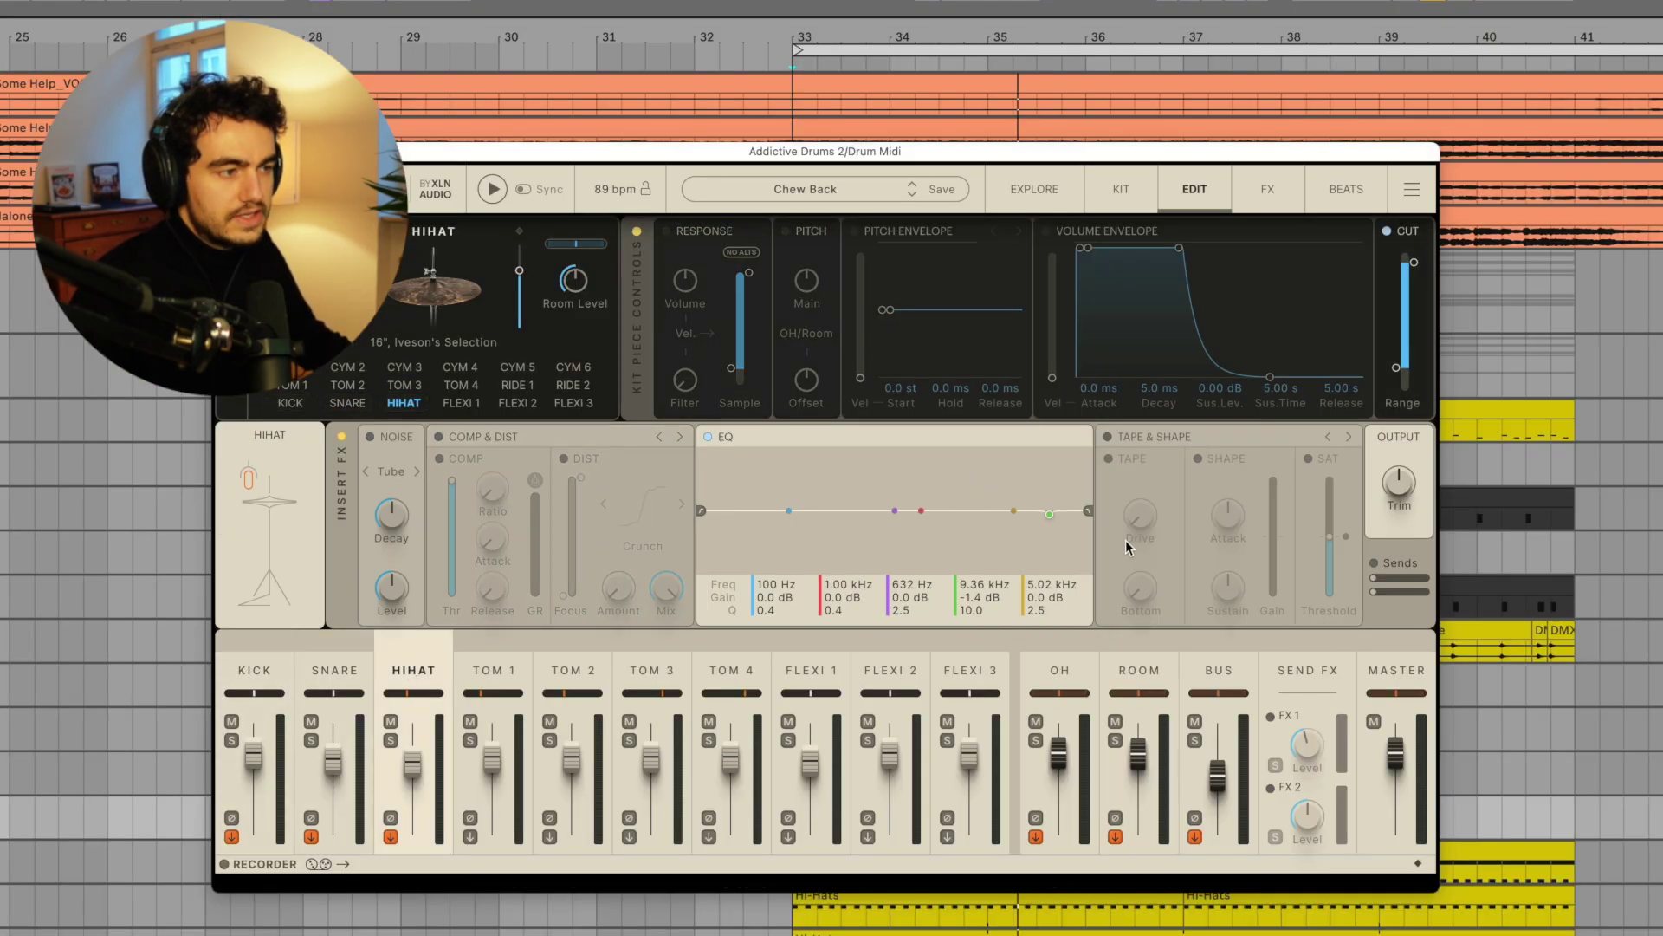
left_click(290, 403)
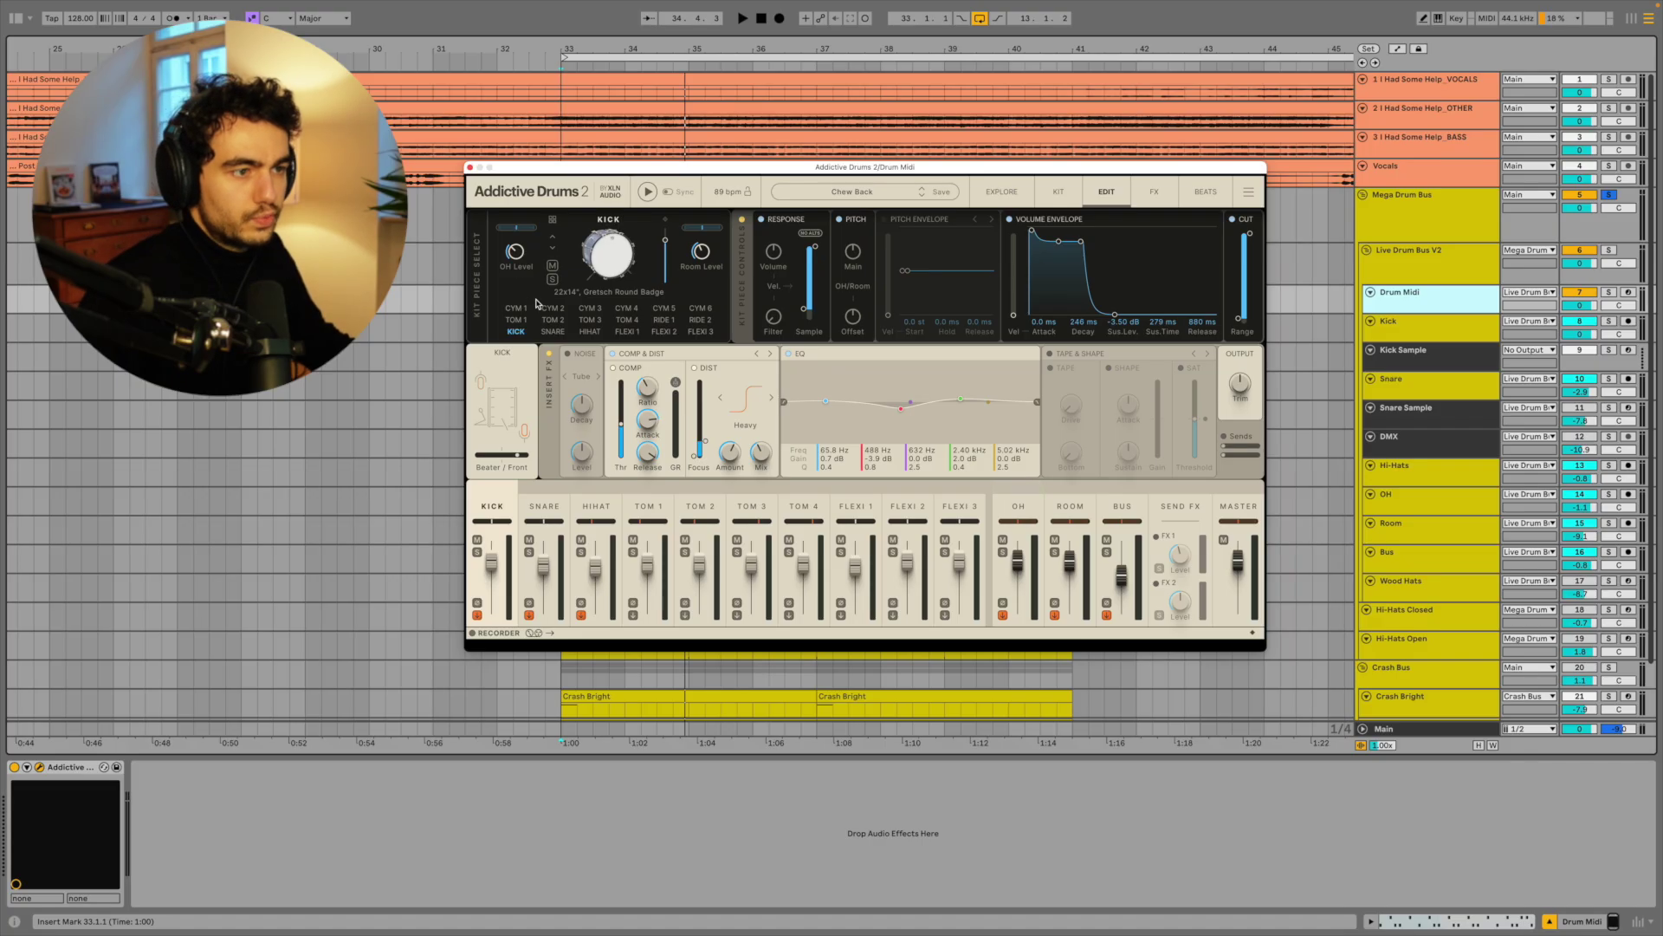
left_click(606, 243)
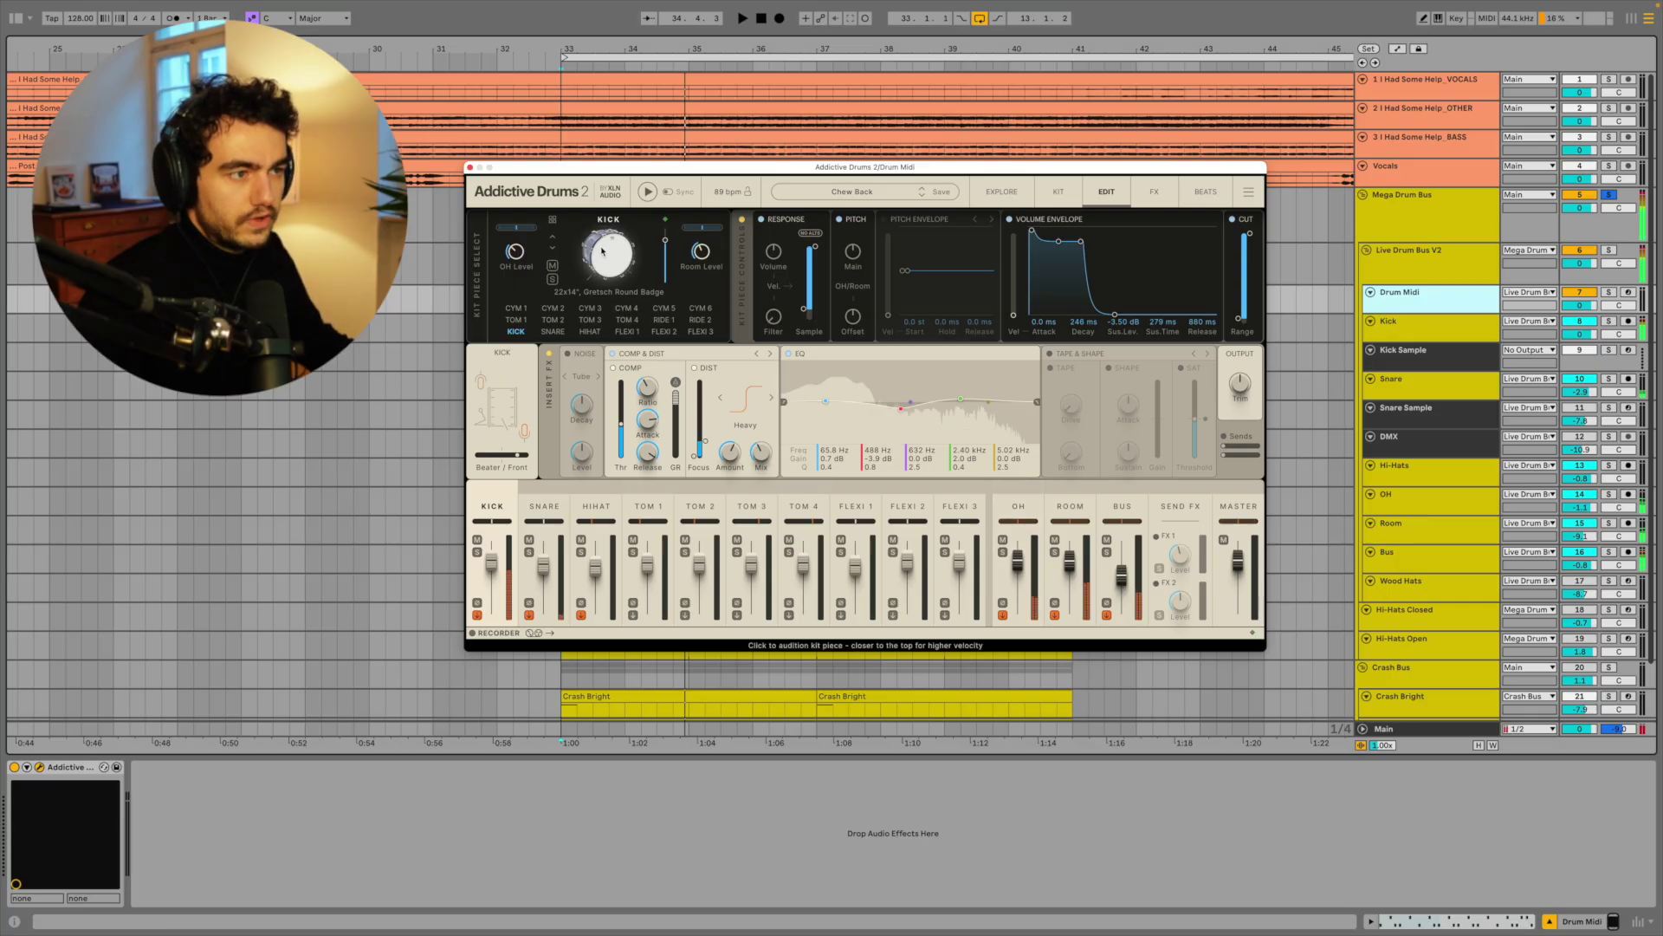
left_click(553, 332)
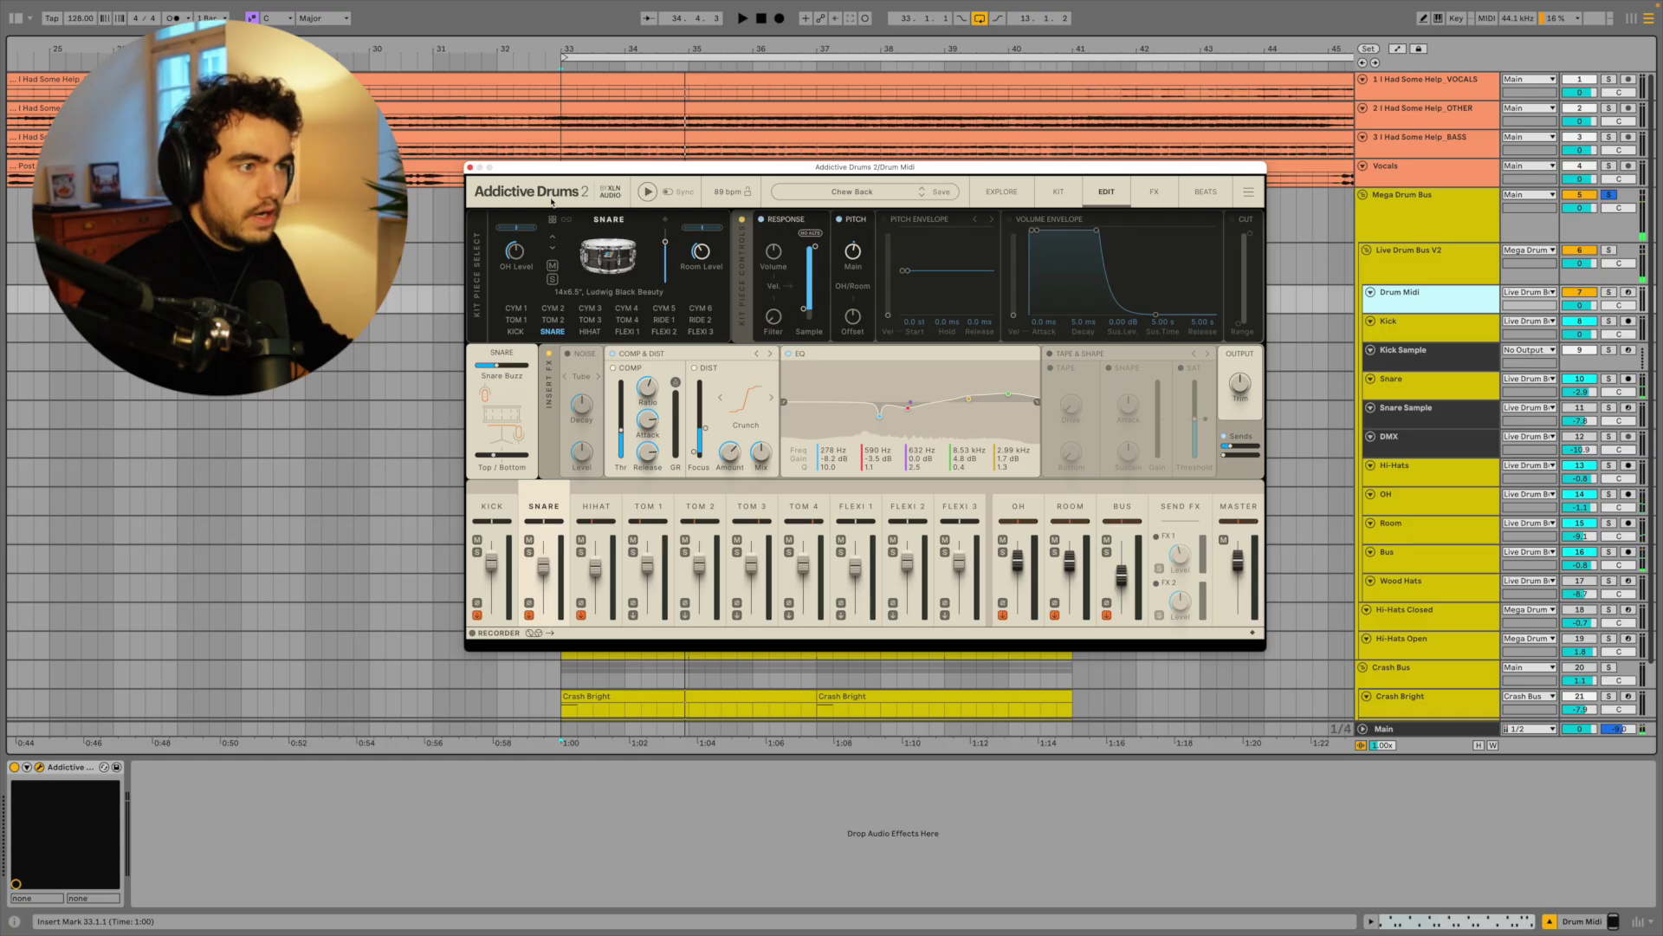
Step: Play the drum loop with the snare settings in view, then close the Addictive Drums window
left_click_drag(632, 174, 570, 194)
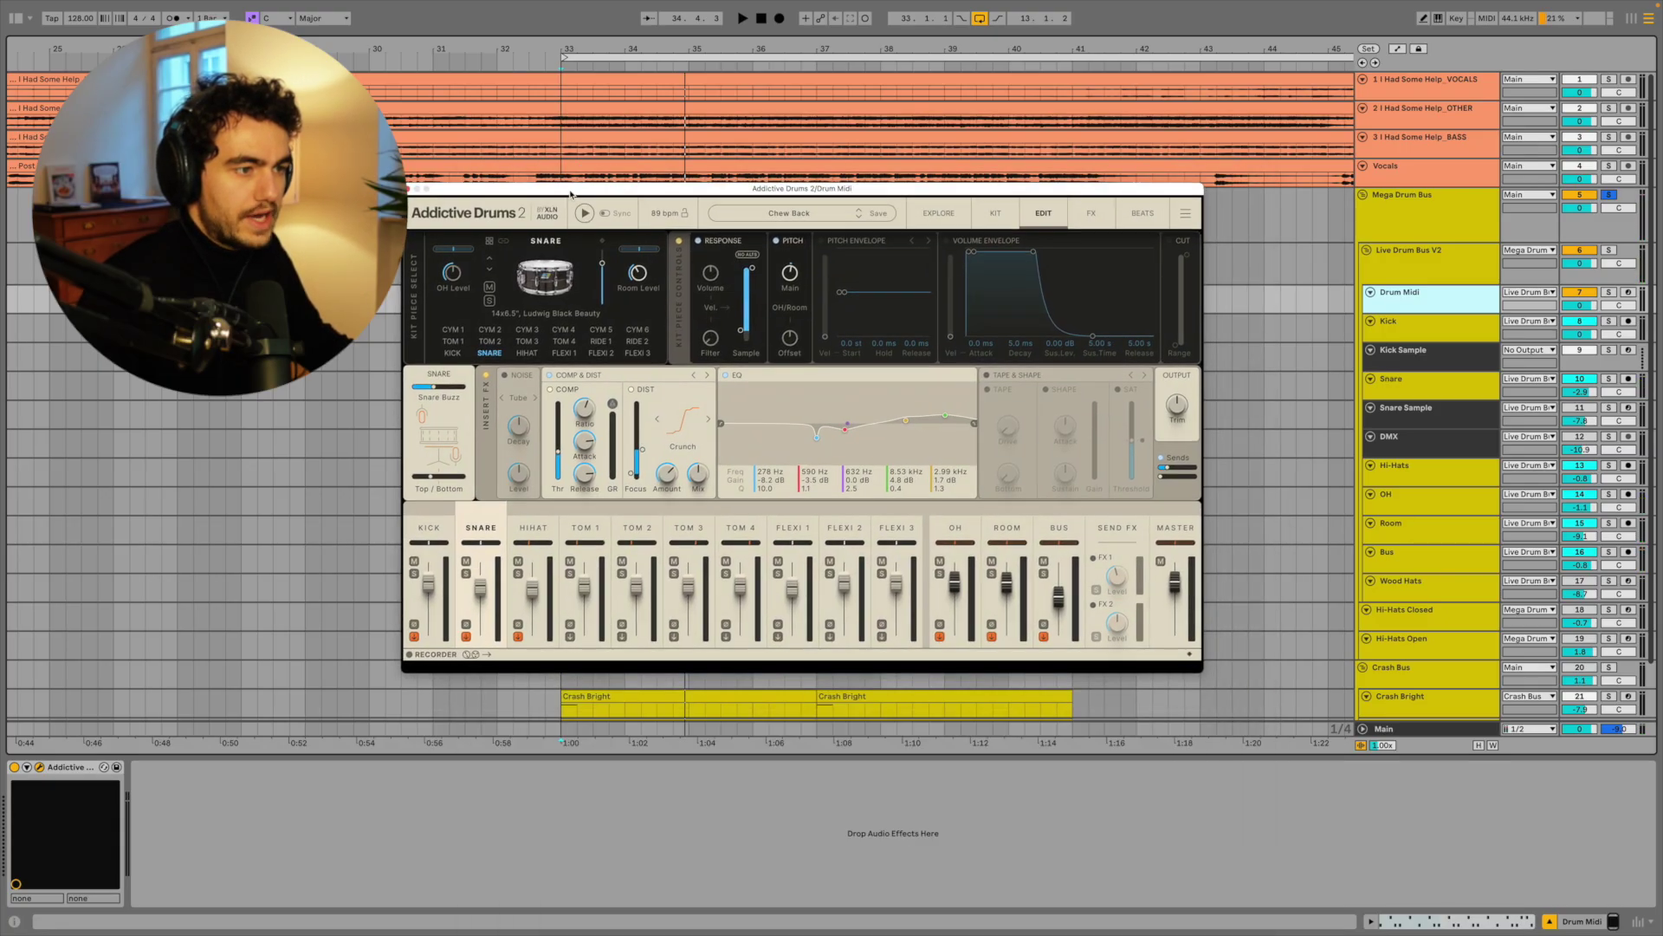
key("space")
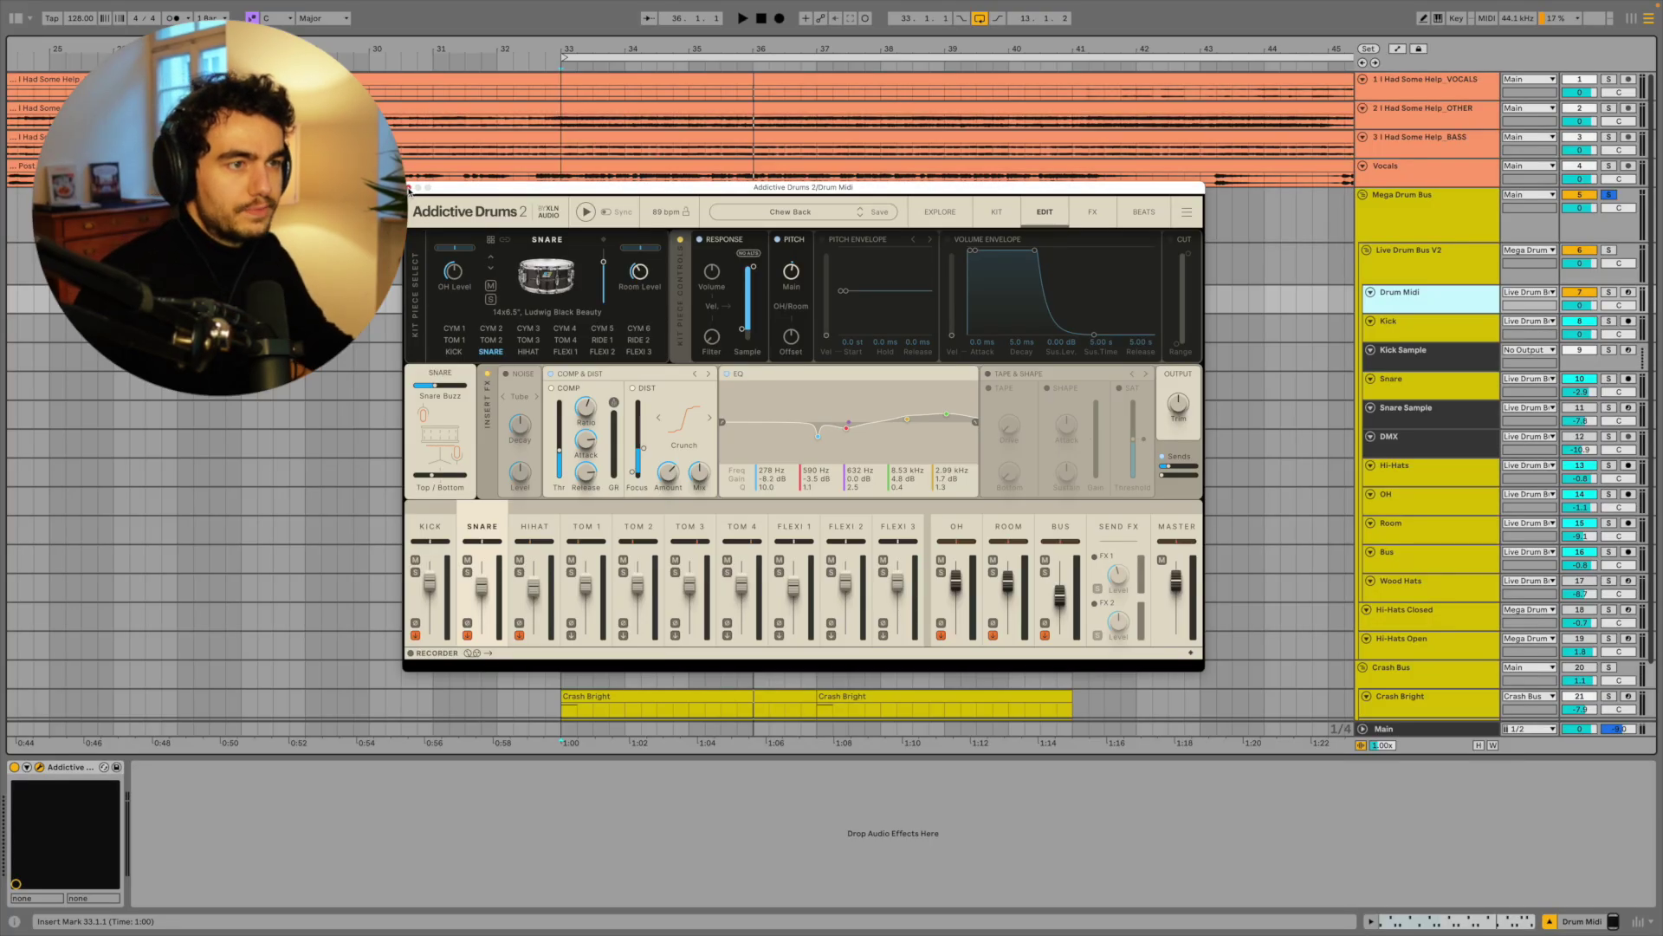
left_click(410, 187)
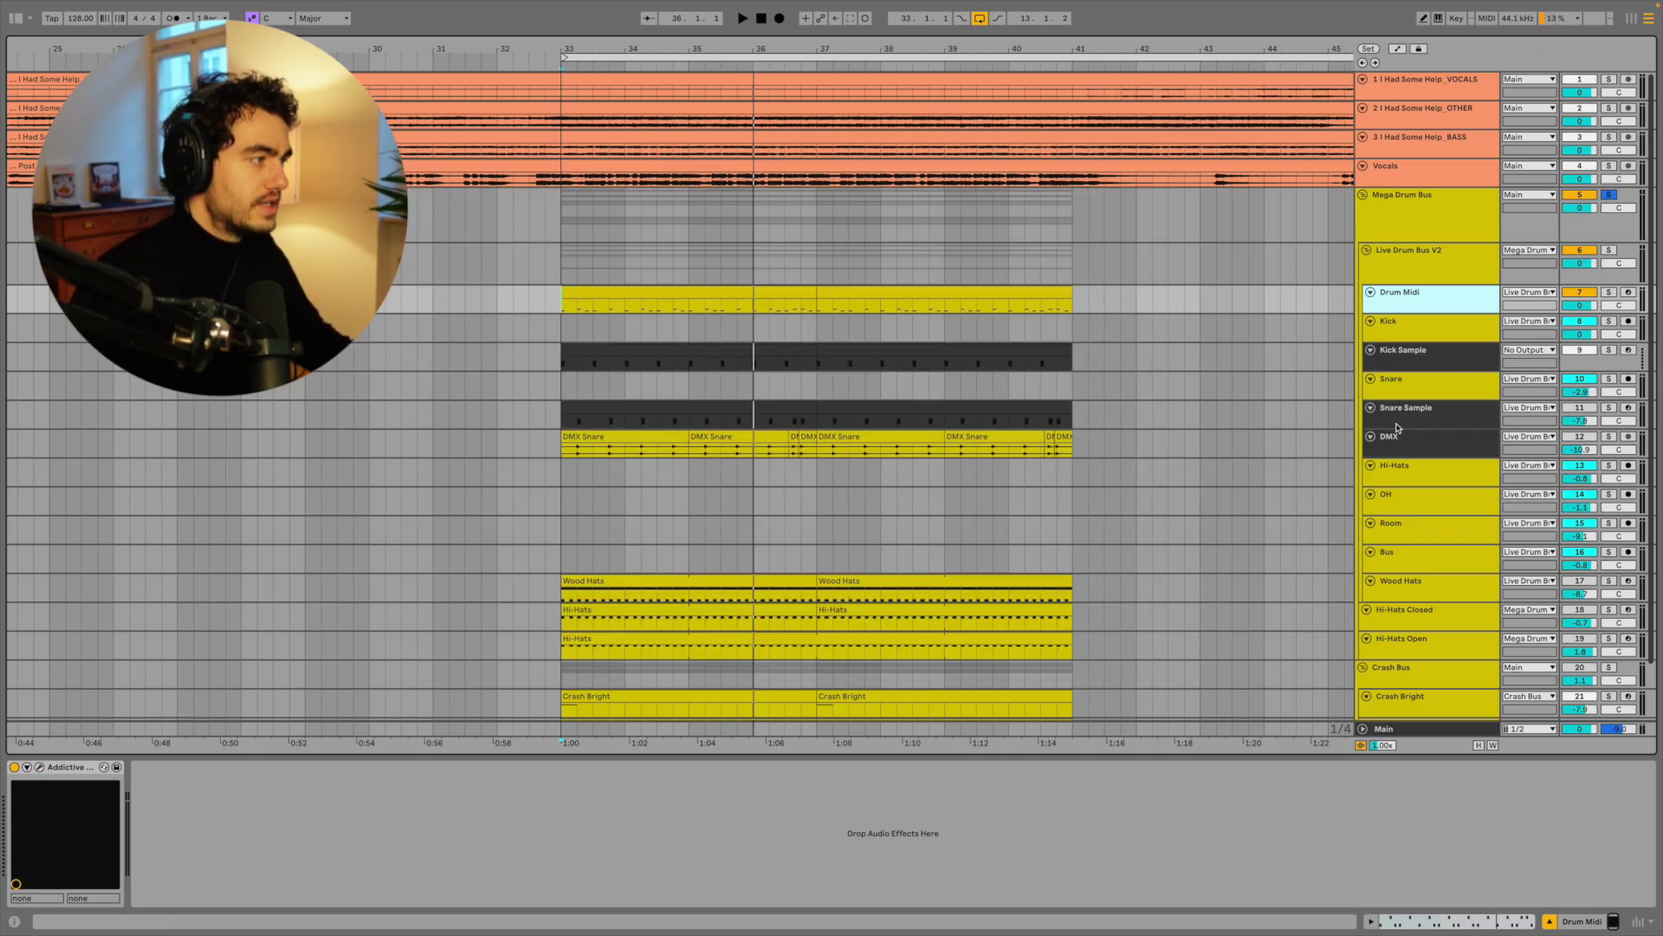
Step: Show the UADx Pultec EQP-1A settings on the Kick track and enable the EQ during playback
left_click(1405, 338)
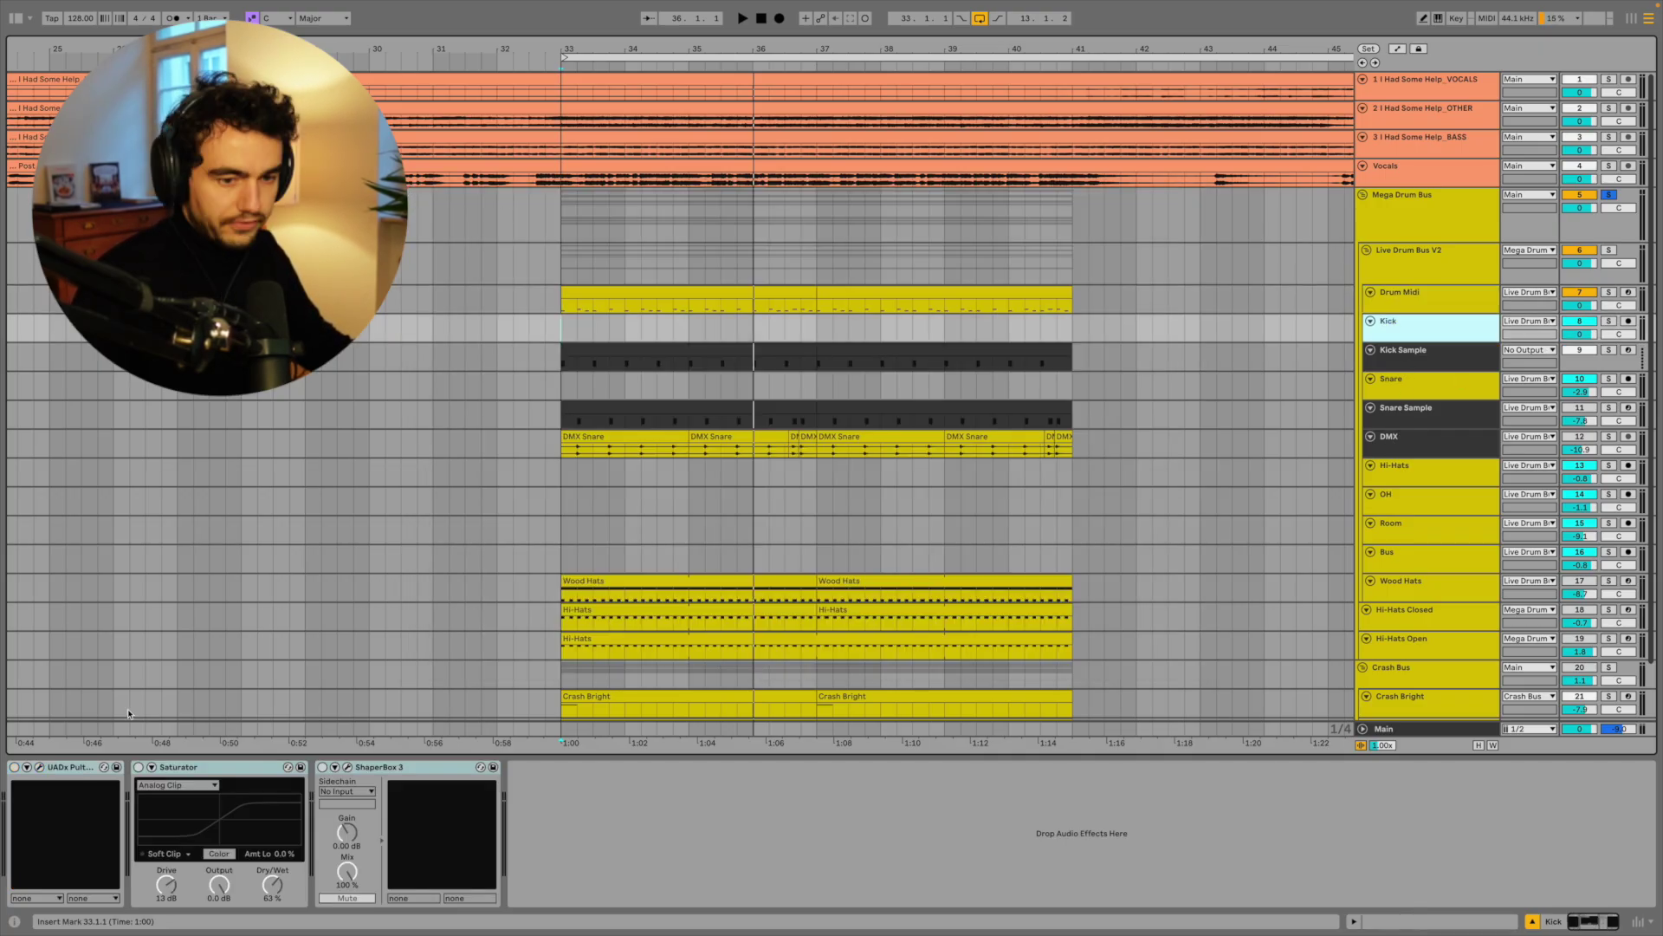
left_click(49, 775)
left_click(39, 766)
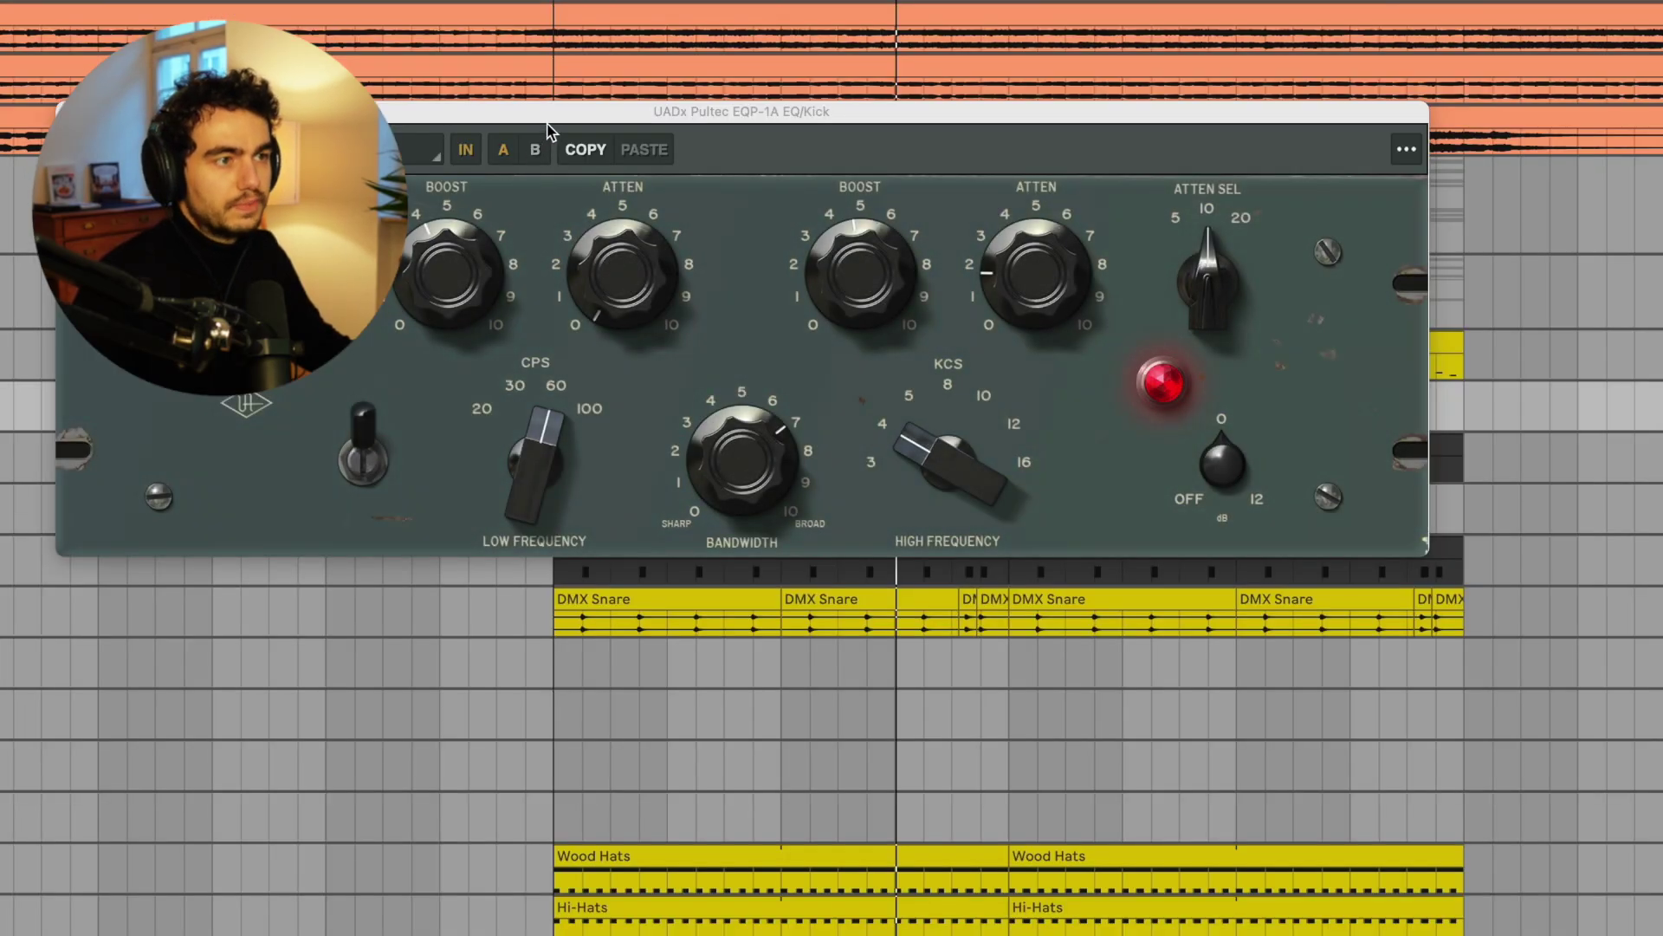
left_click_drag(547, 123, 751, 127)
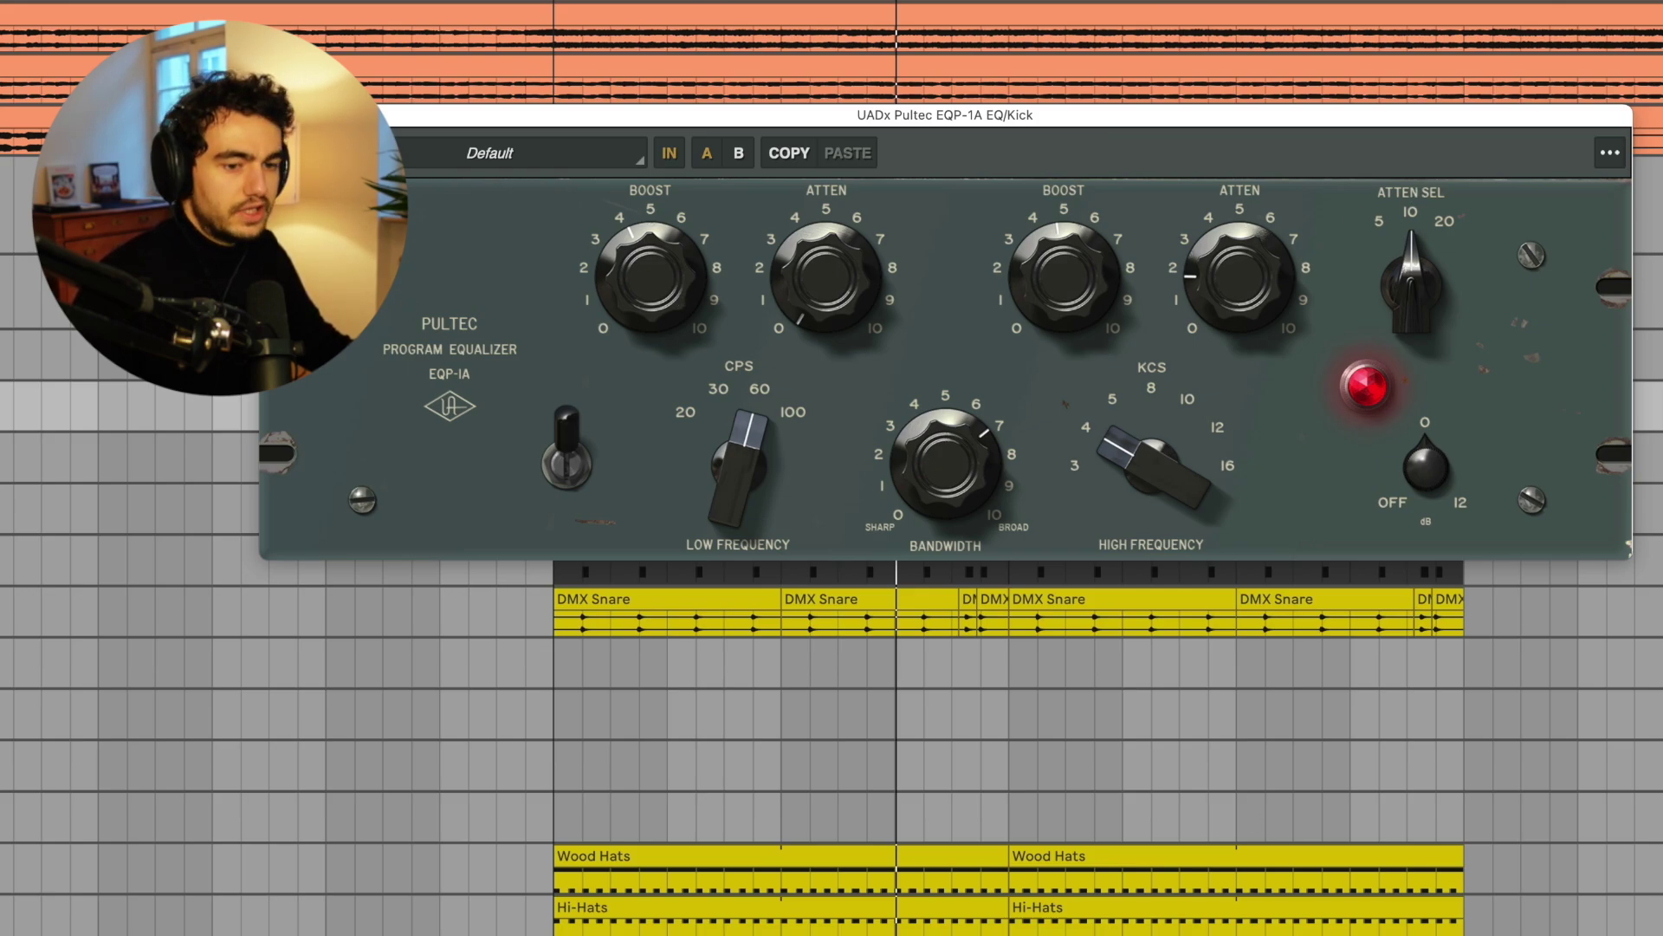
key("space")
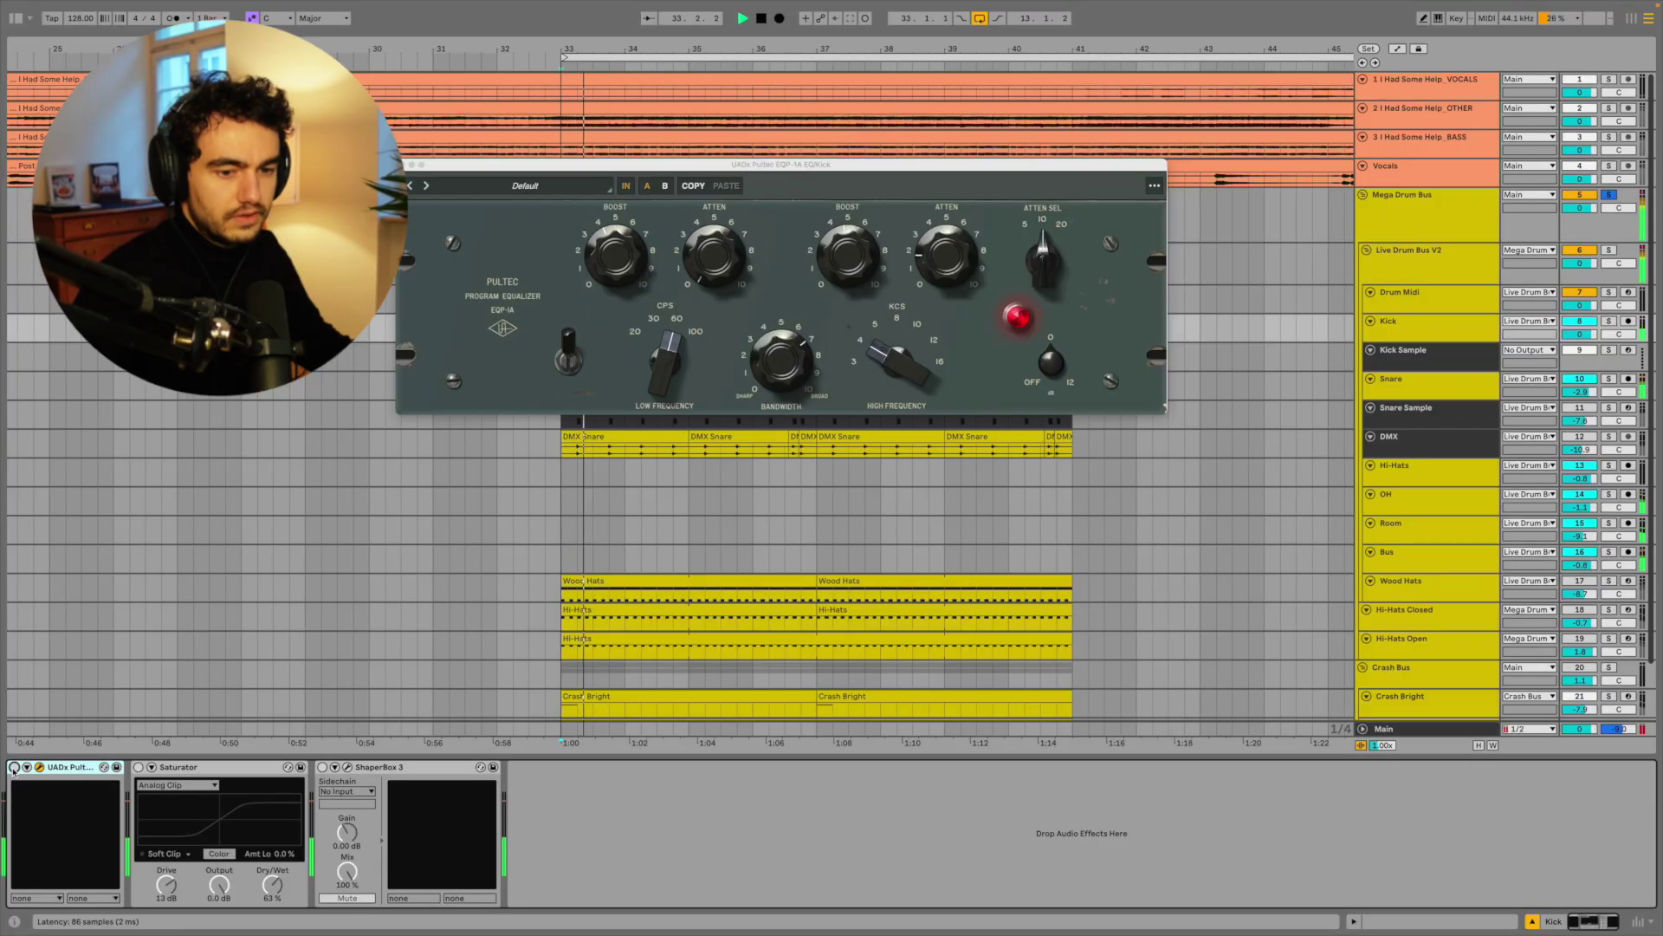
left_click(14, 768)
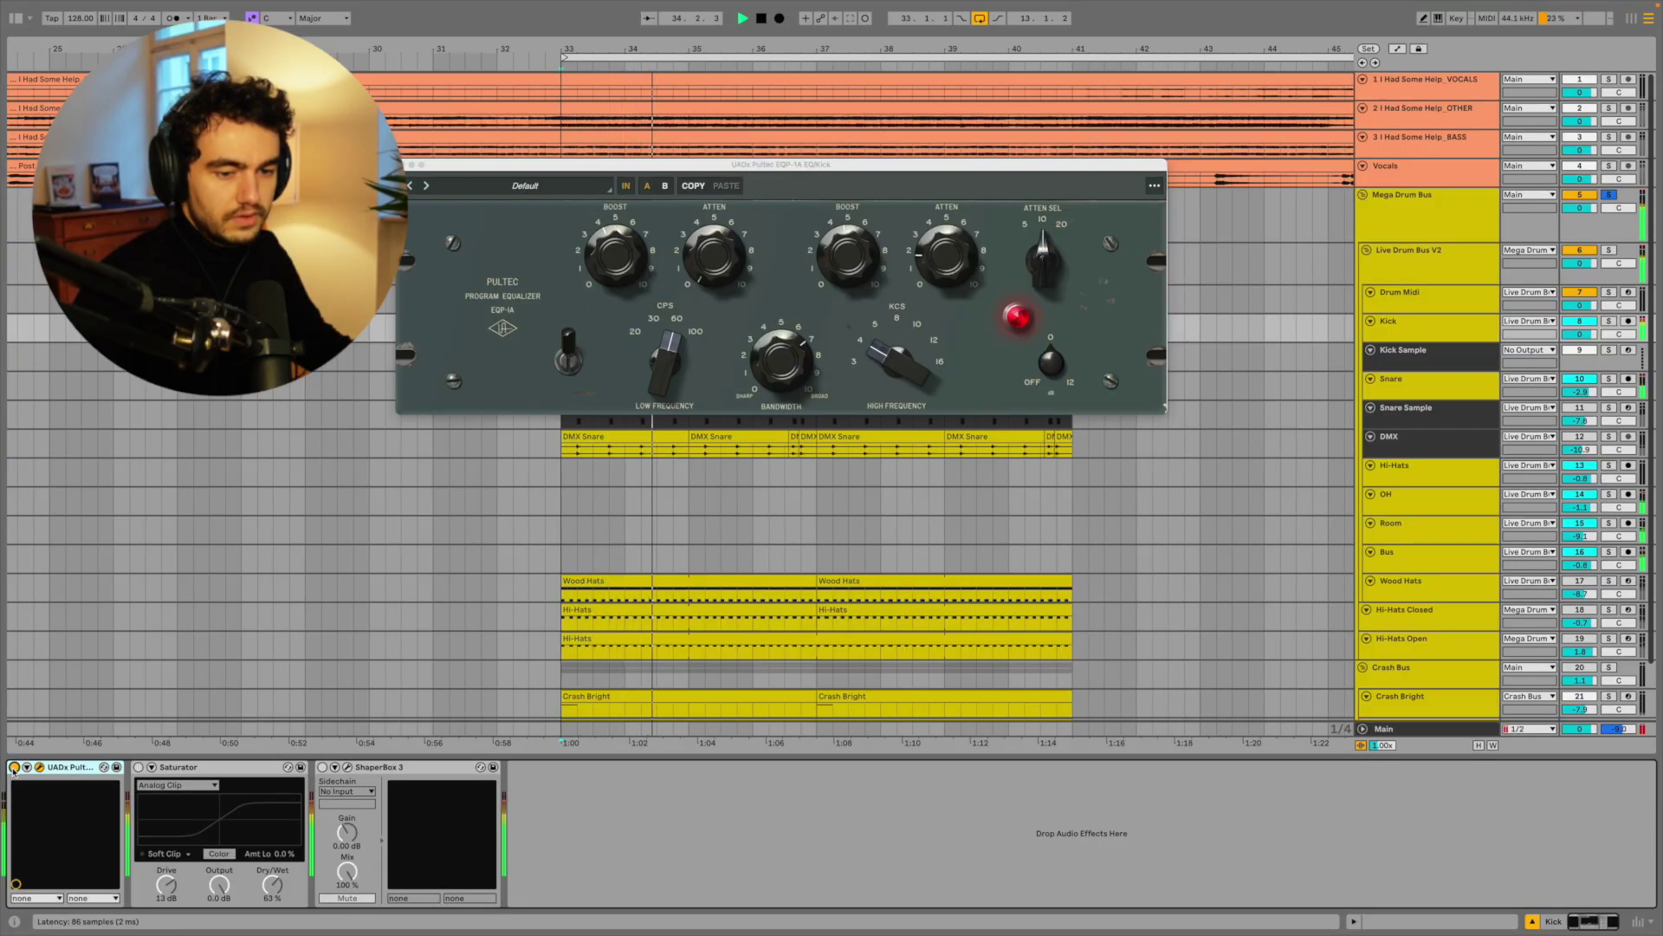
Step: Enable the Saturator on the Kick track, comparing the sound with and without it
left_click(139, 767)
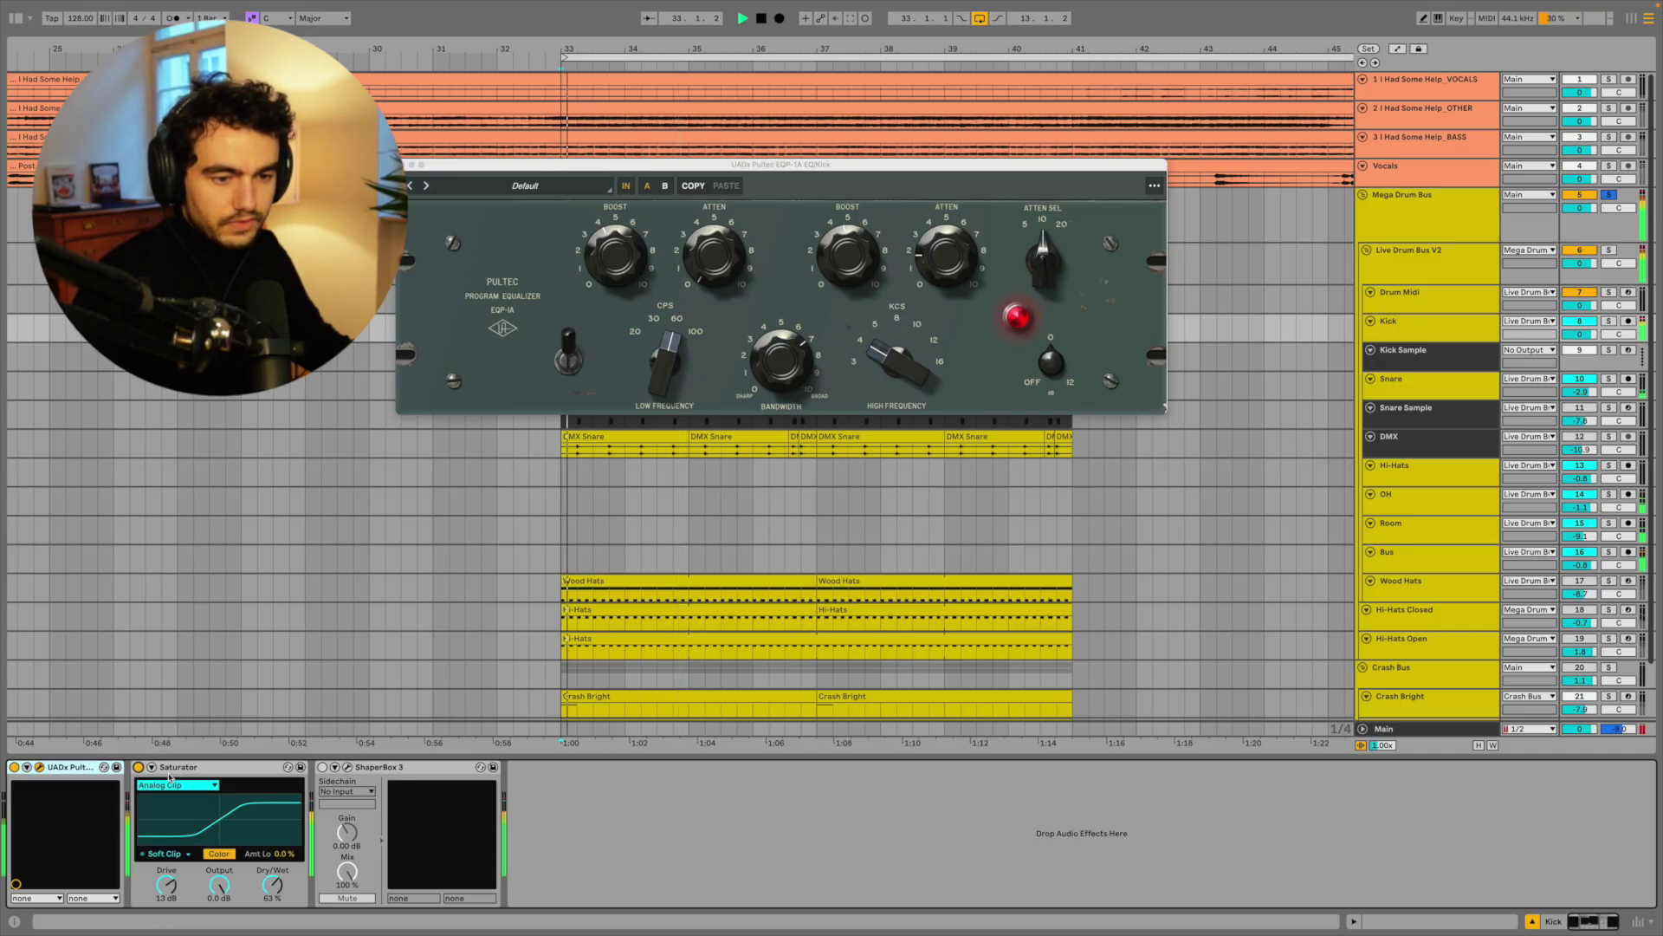
left_click(138, 768)
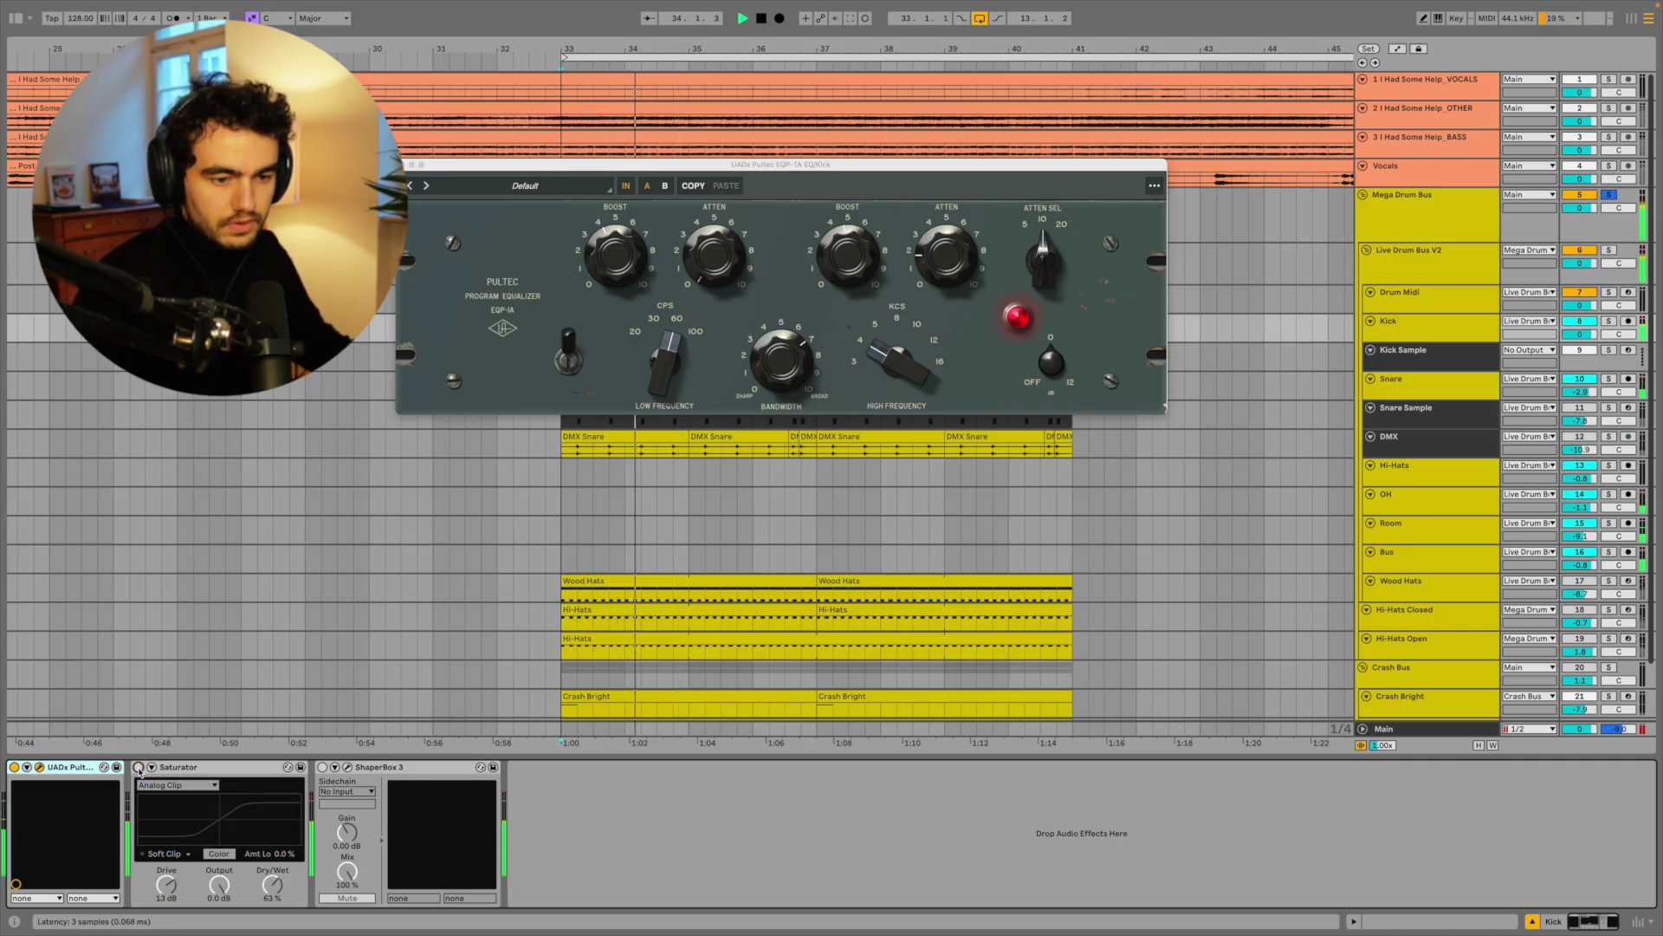
left_click(138, 768)
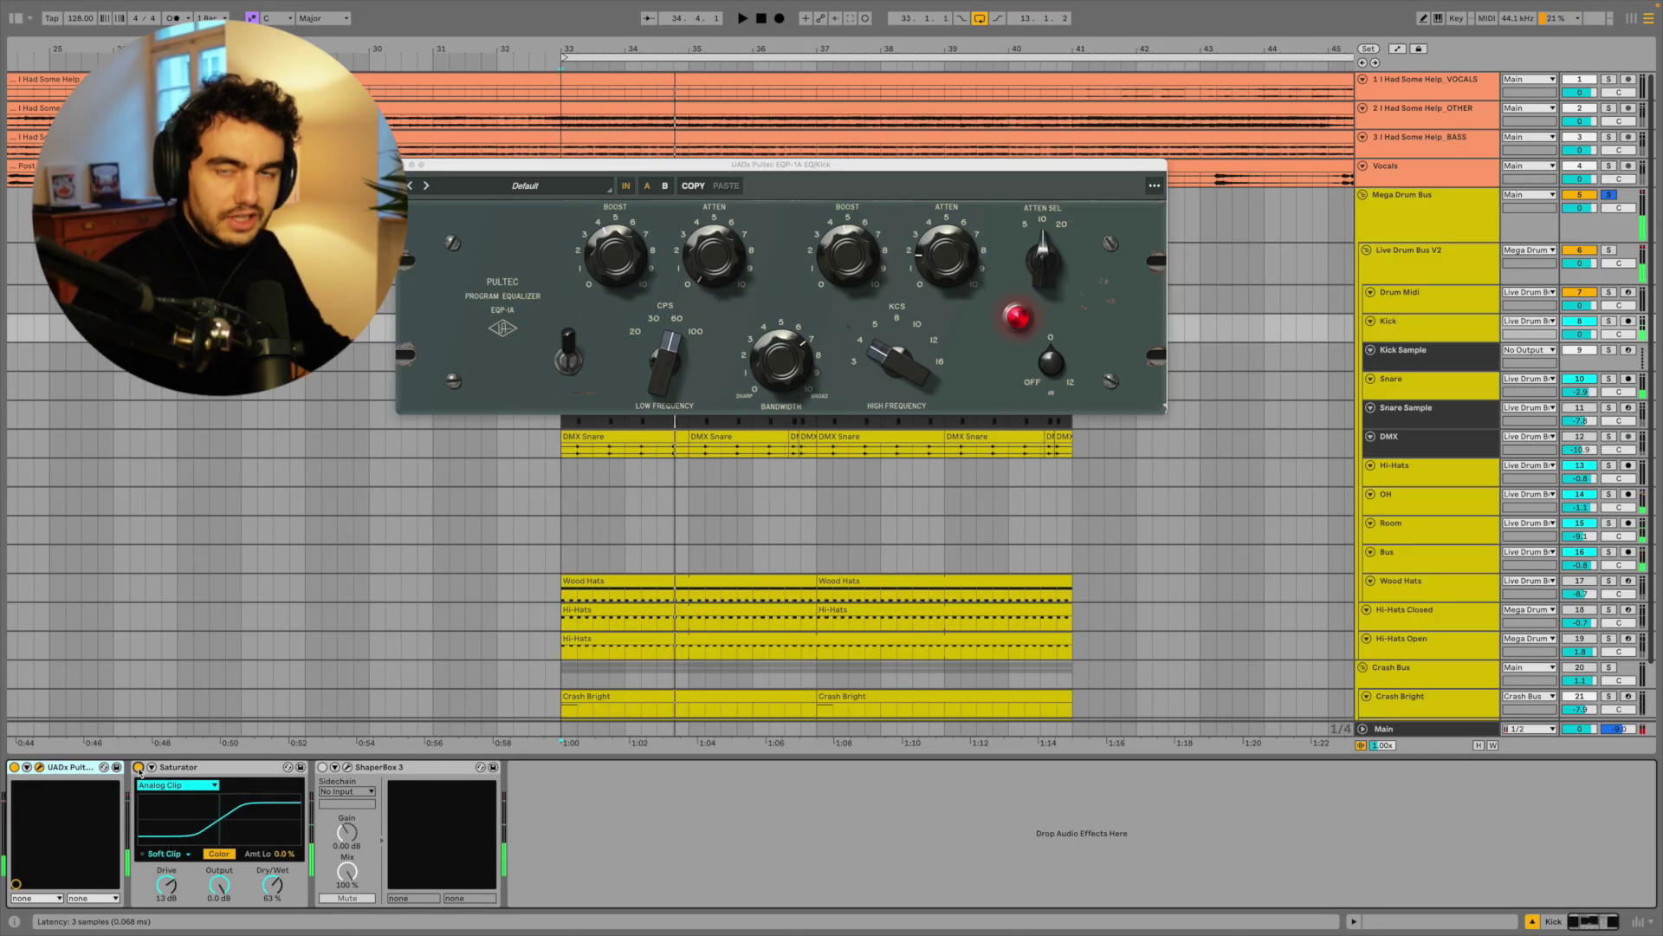
Step: Enable ShaperBox 3 on the Kick track and inspect its volume-shaping curve
left_click(322, 767)
left_click(347, 767)
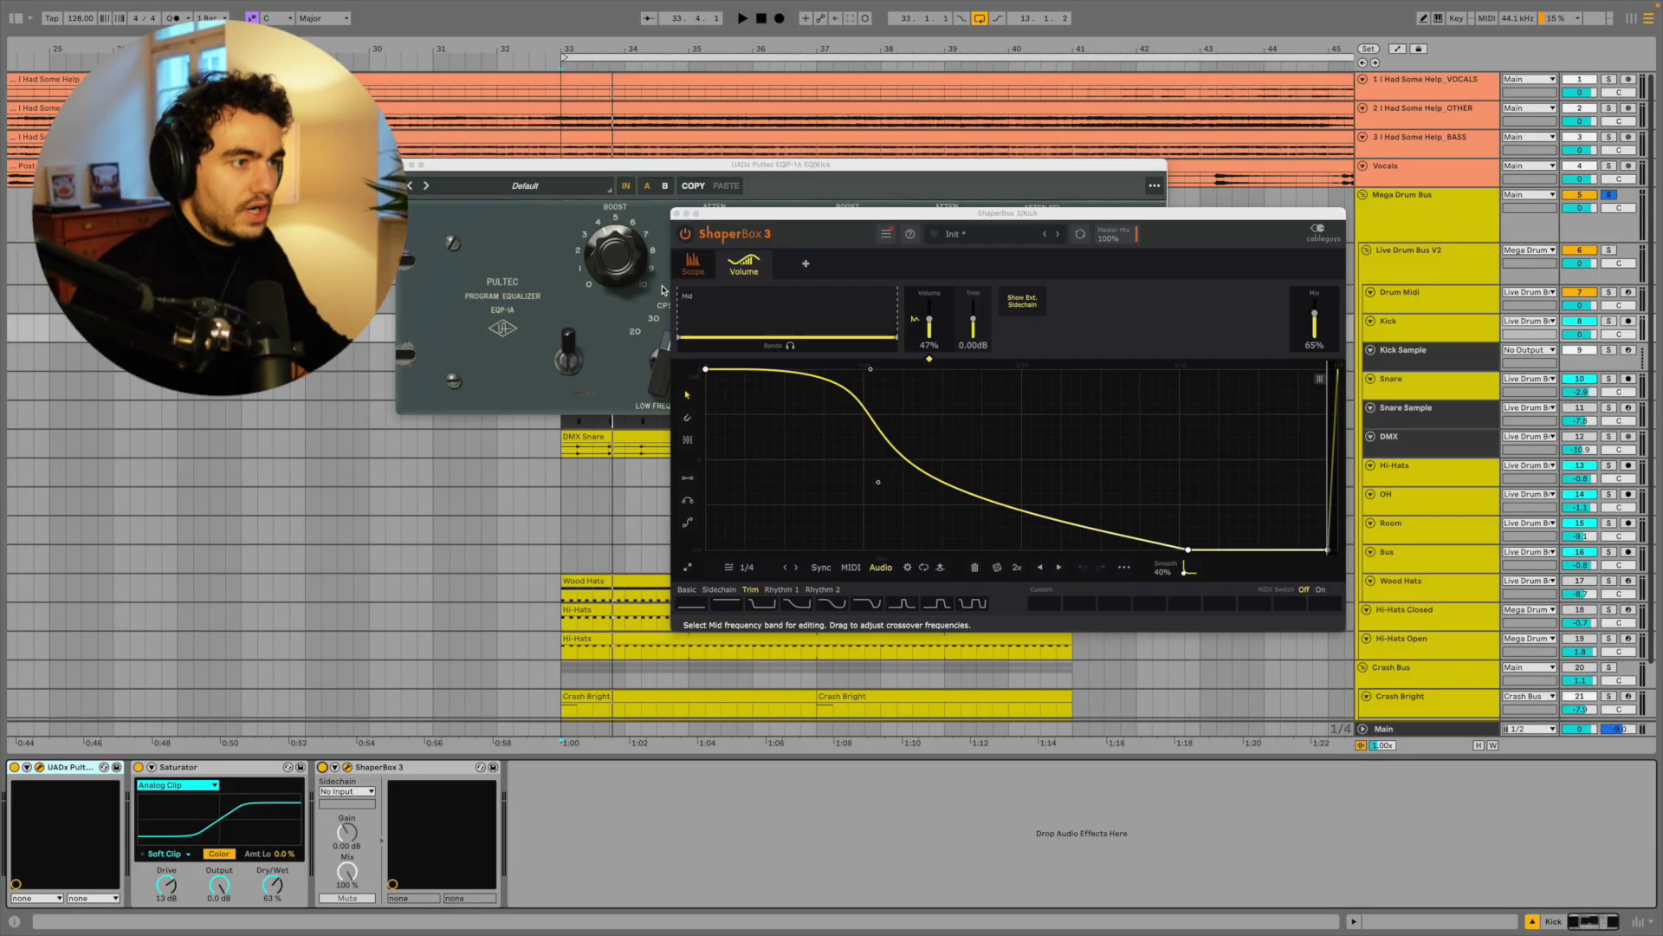
left_click(676, 214)
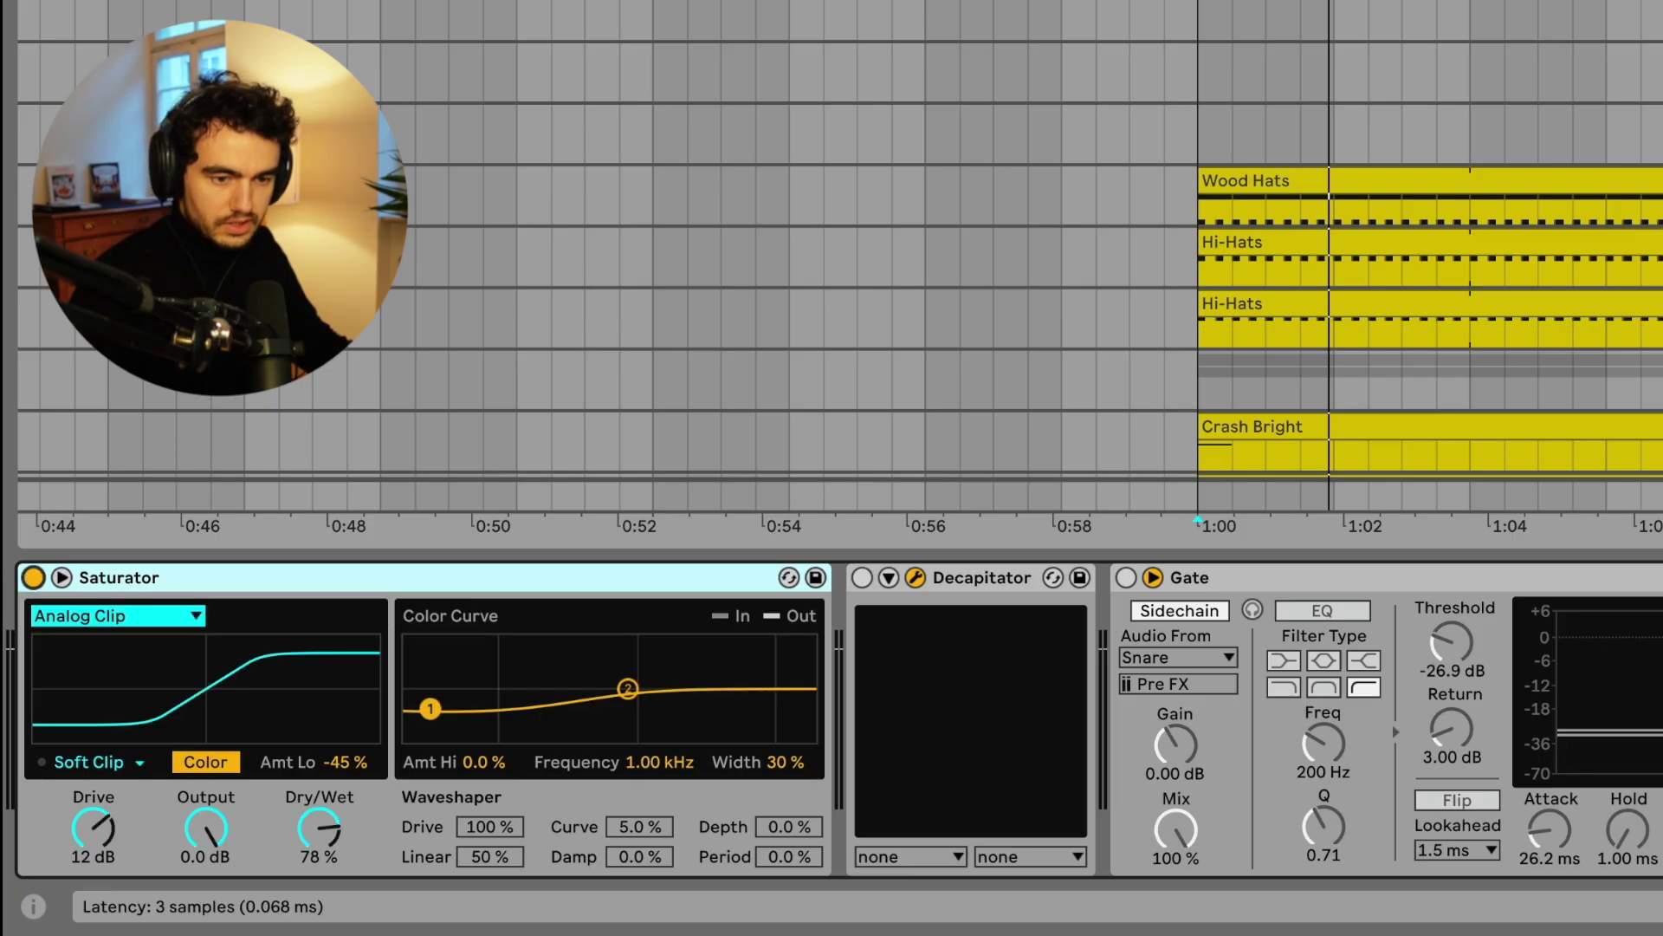
Step: Compare the Snare track with its Saturator off and on, and enable Decapitator and Gate on that track
left_click(33, 577)
left_click(33, 577)
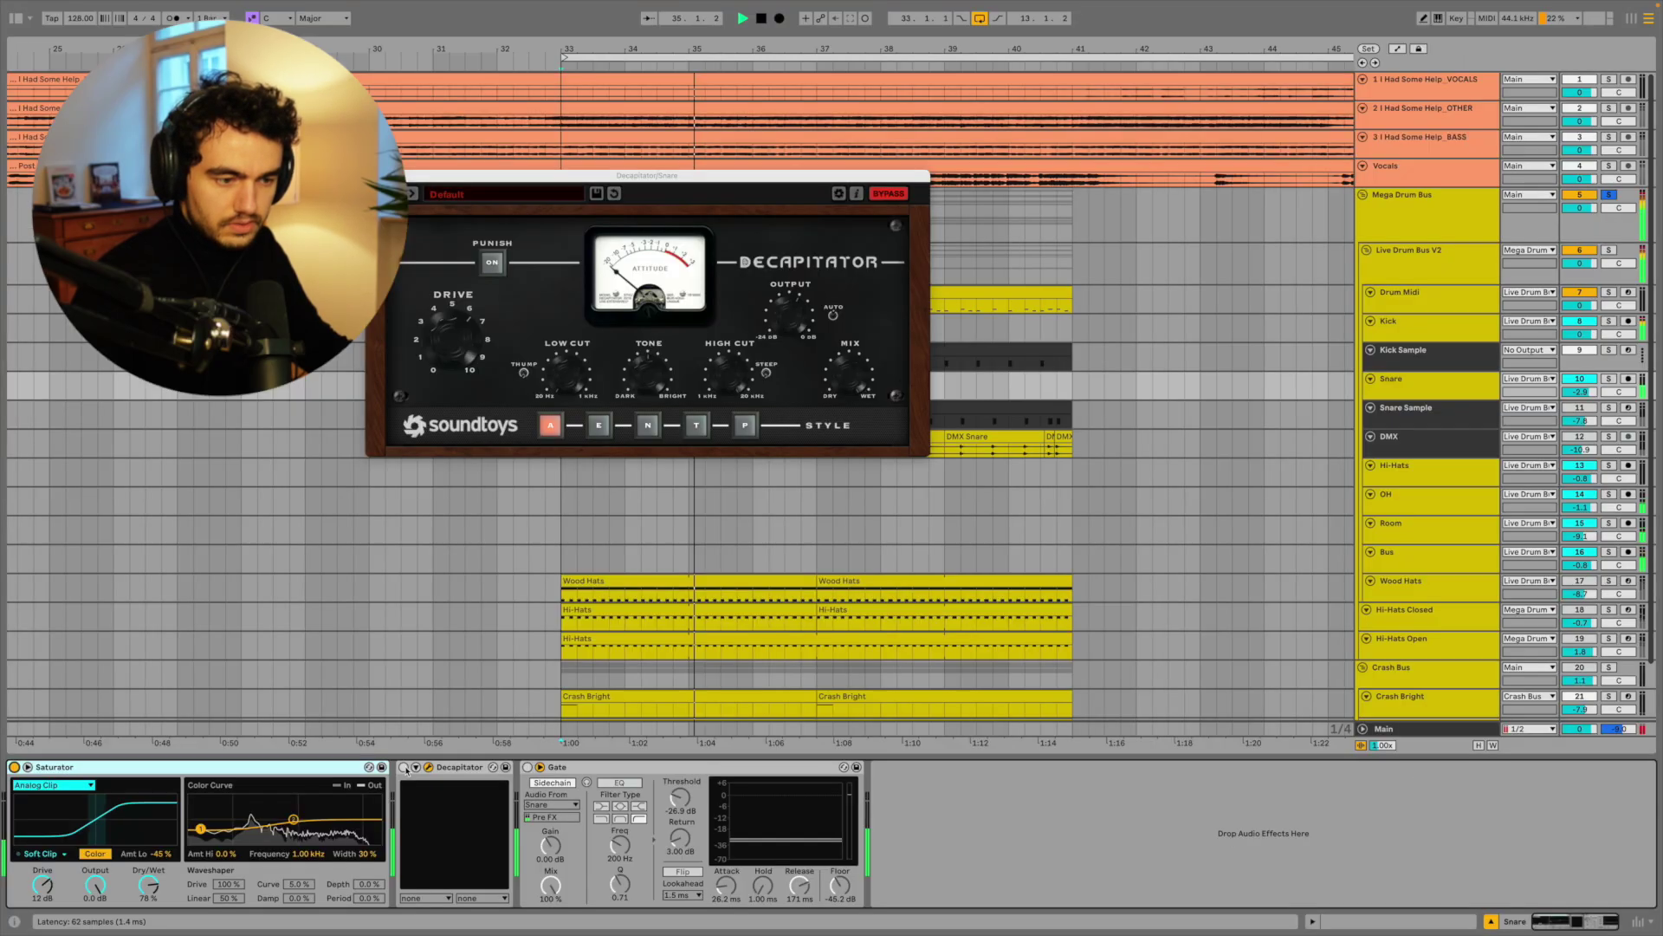
left_click(404, 767)
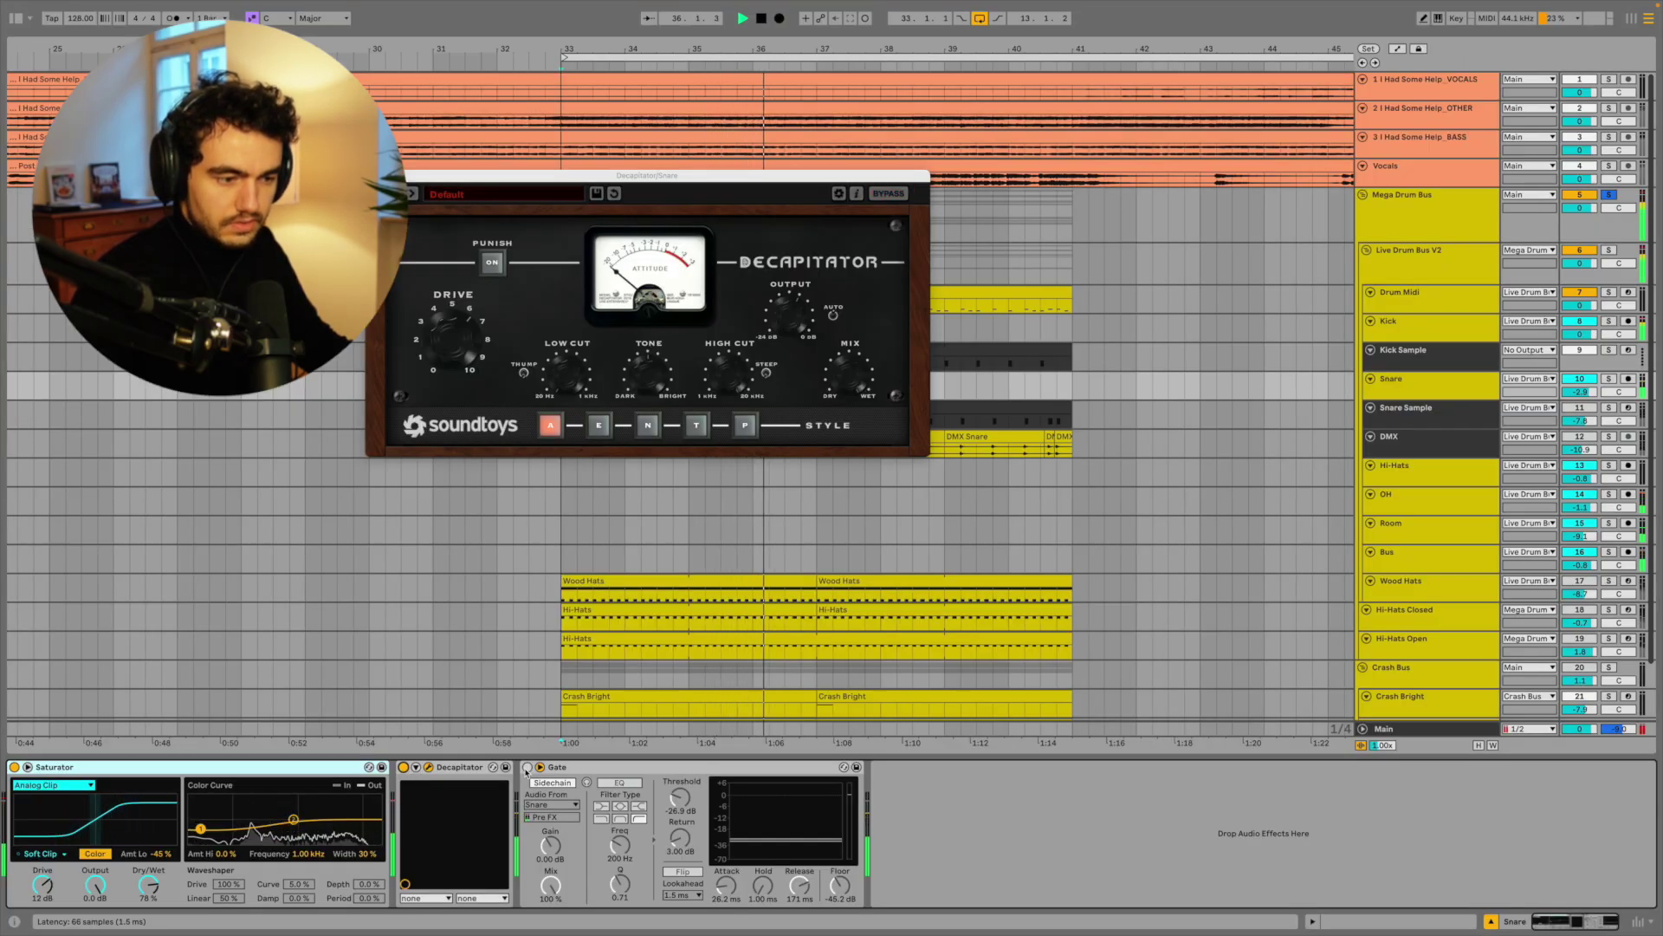
left_click(527, 768)
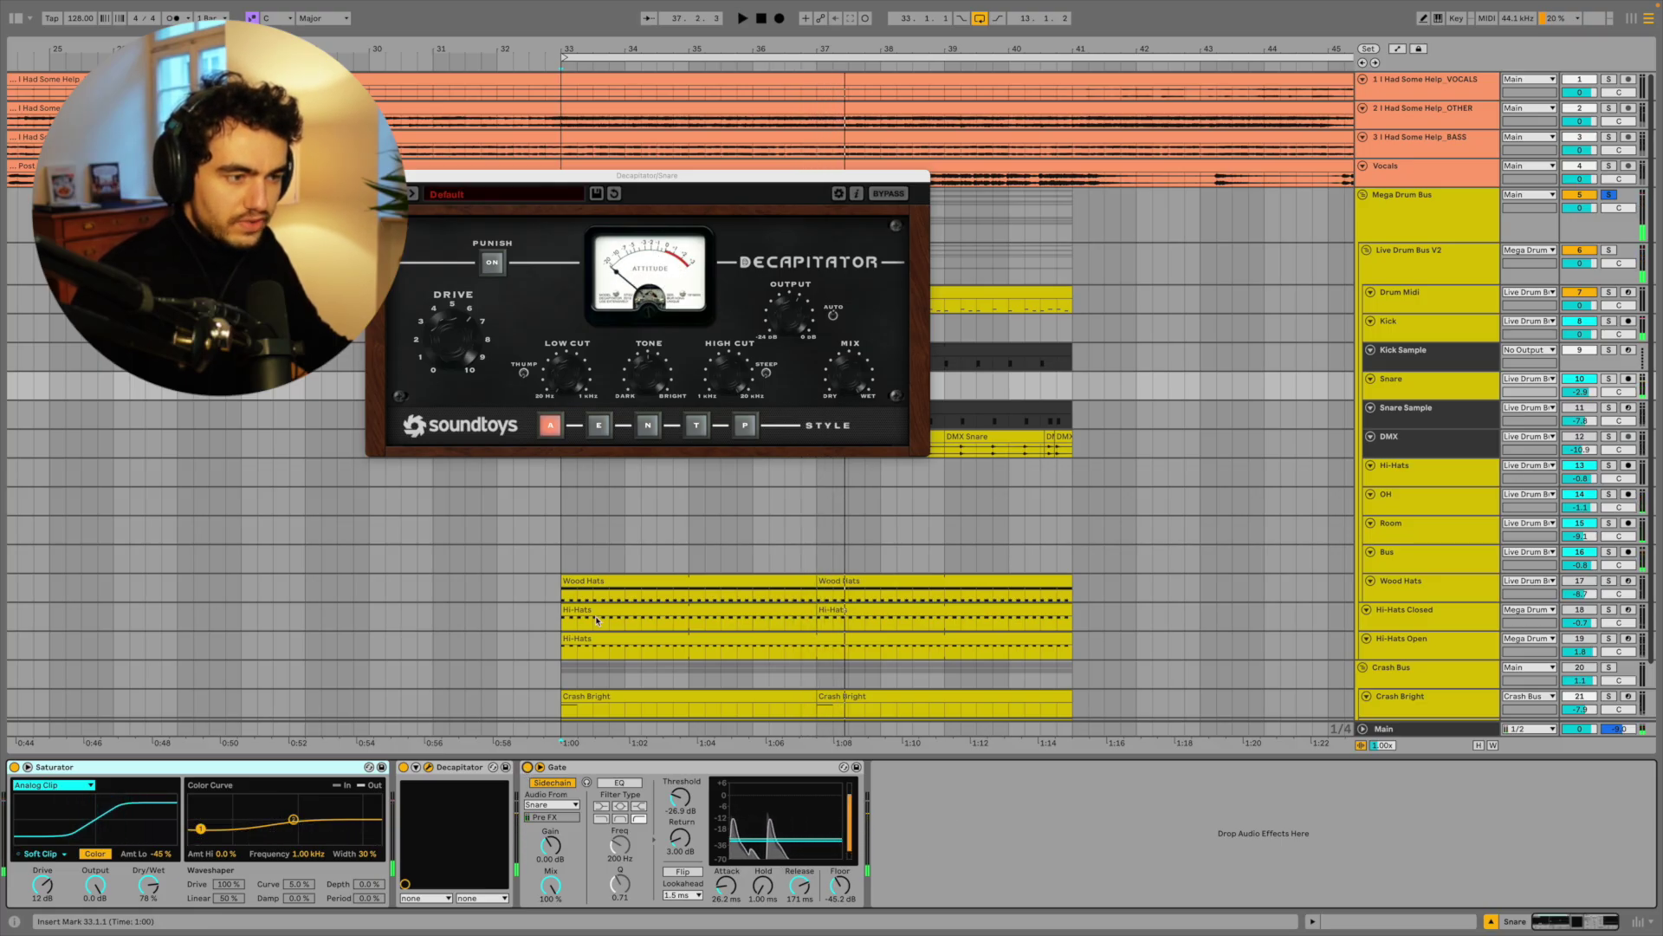
Step: Listen to the drum loop with the Snare track's effects chain, then hide the Decapitator window
left_click(563, 530)
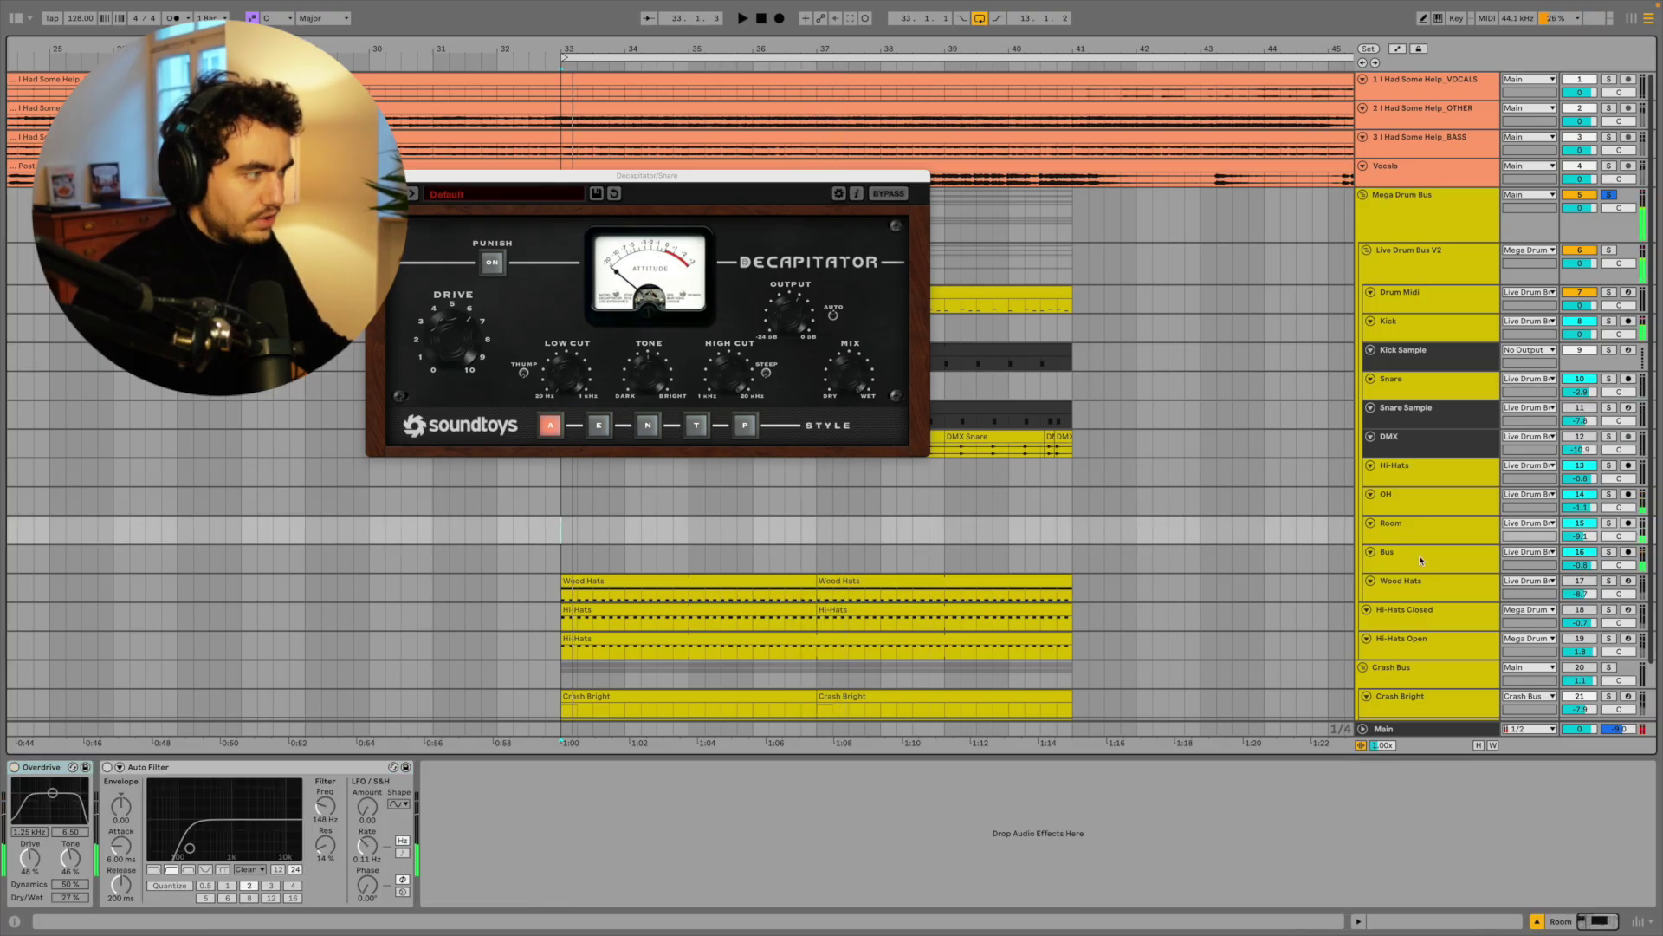
left_click(1415, 400)
left_click(503, 806)
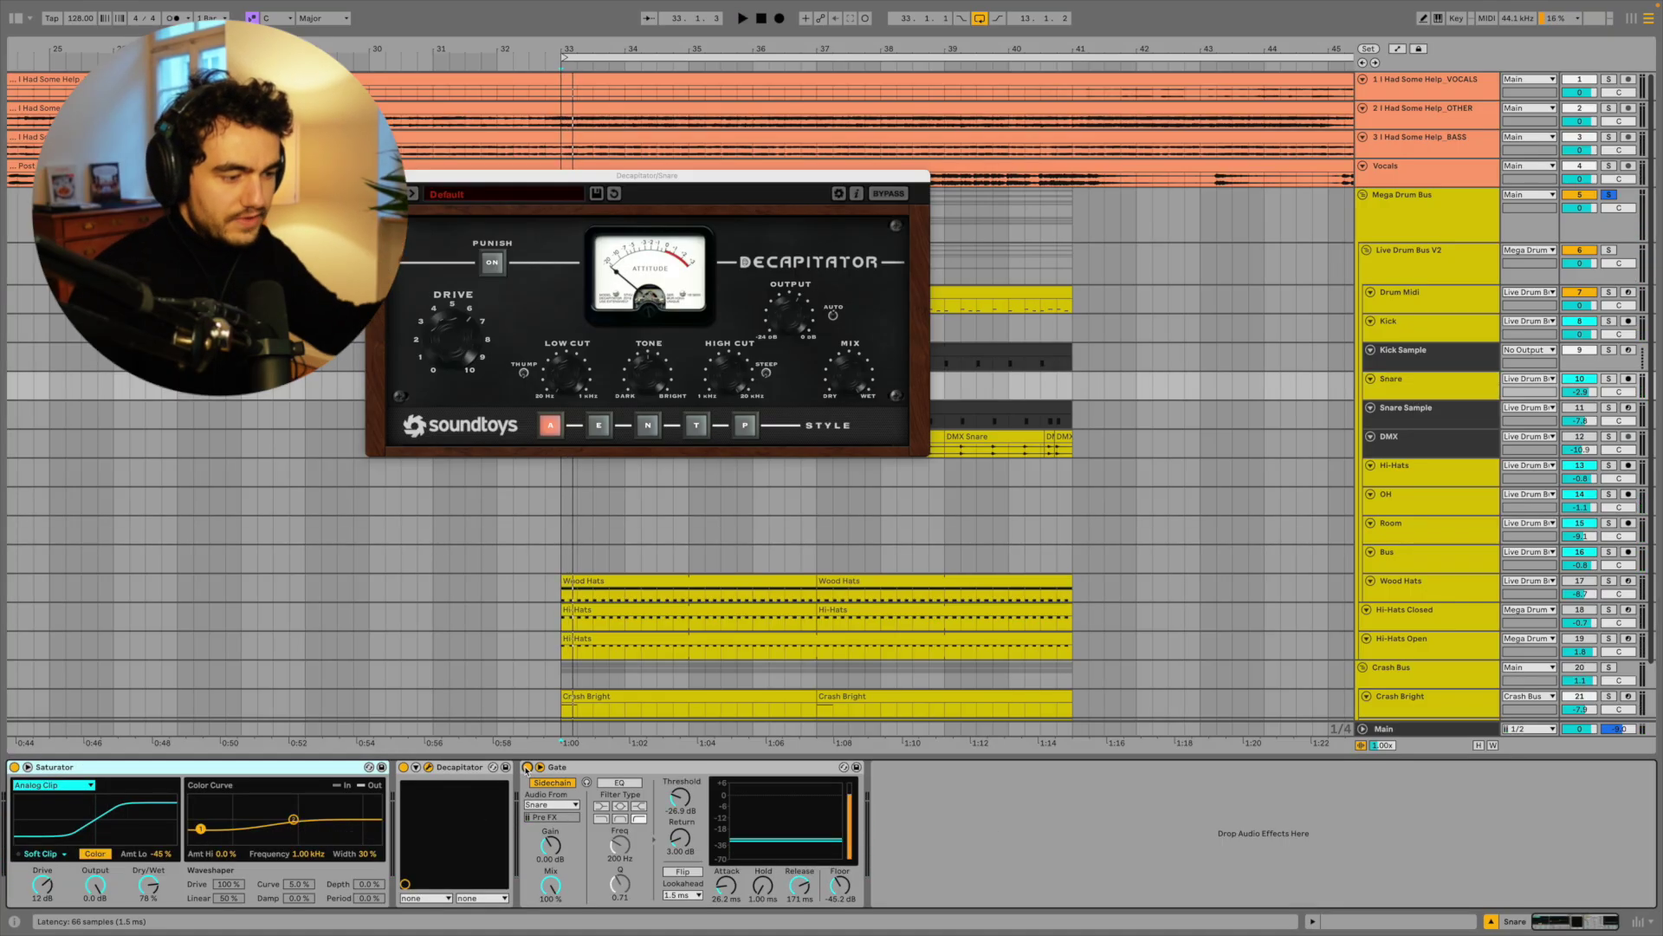
key("space")
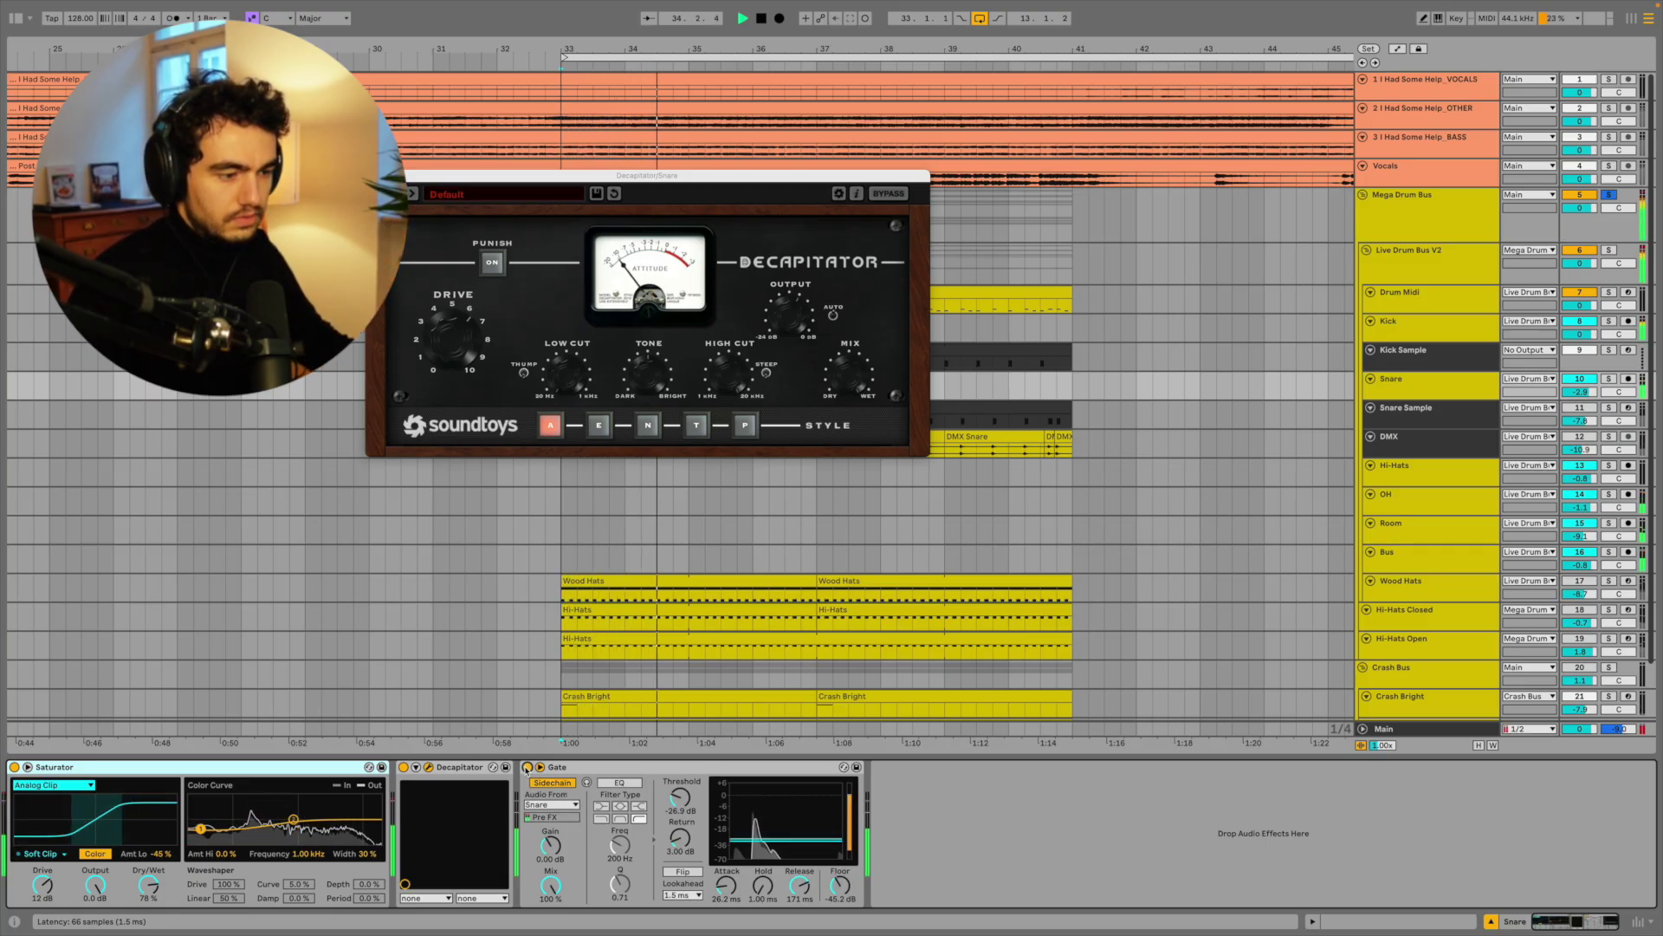
key("space")
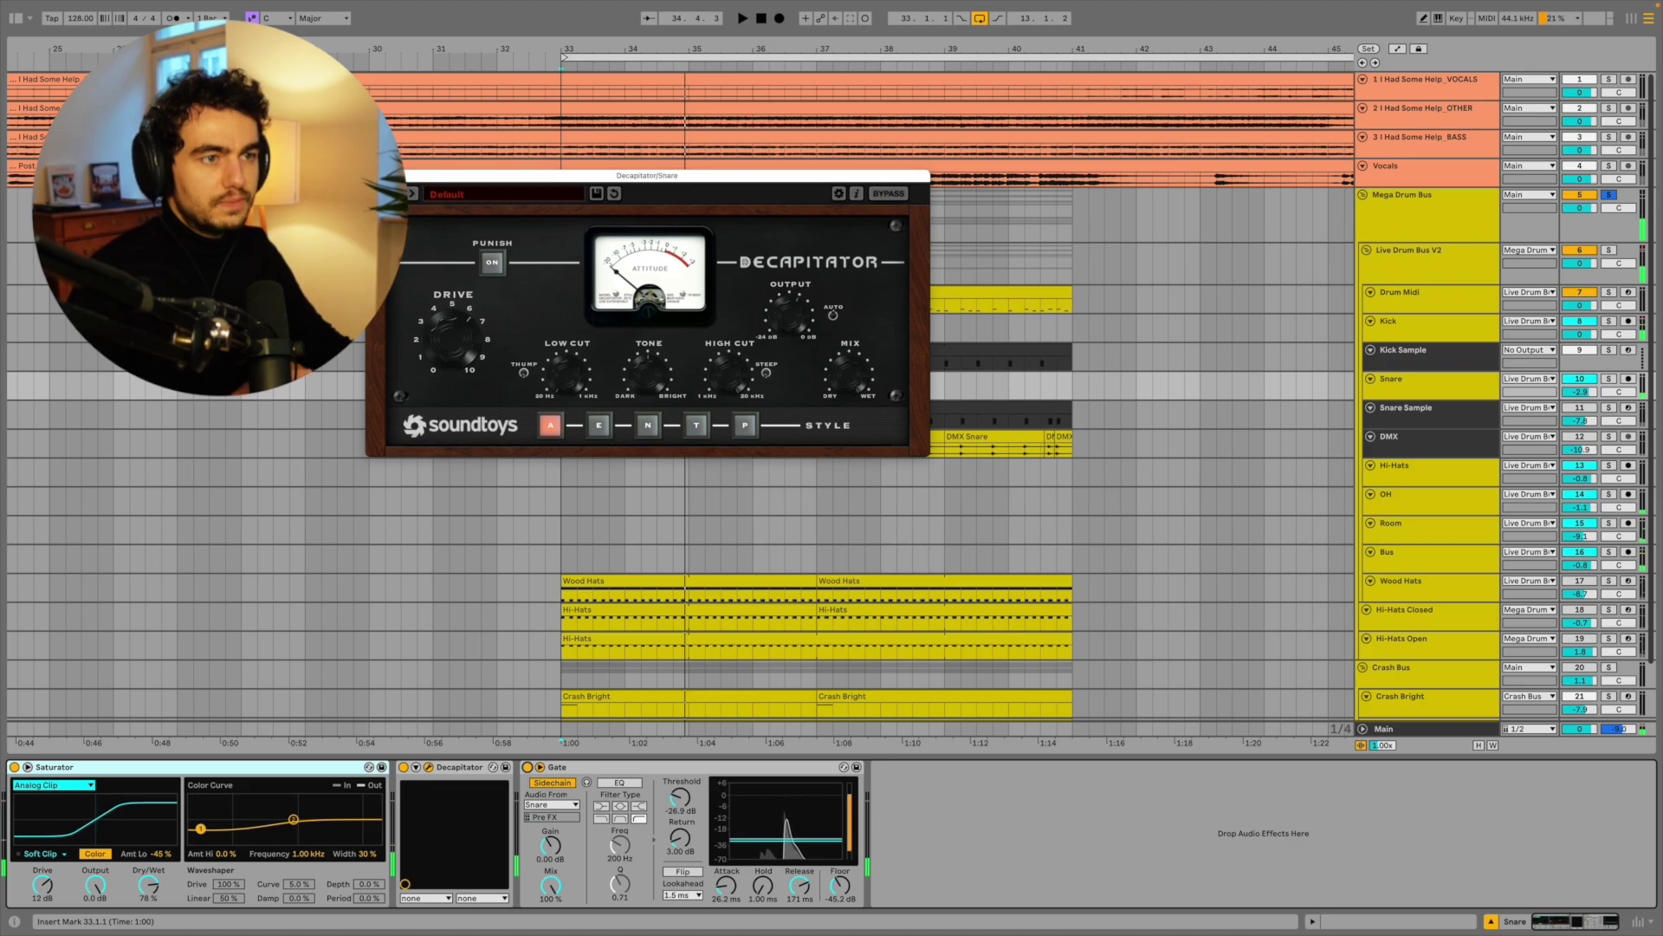
key("super+alt+p")
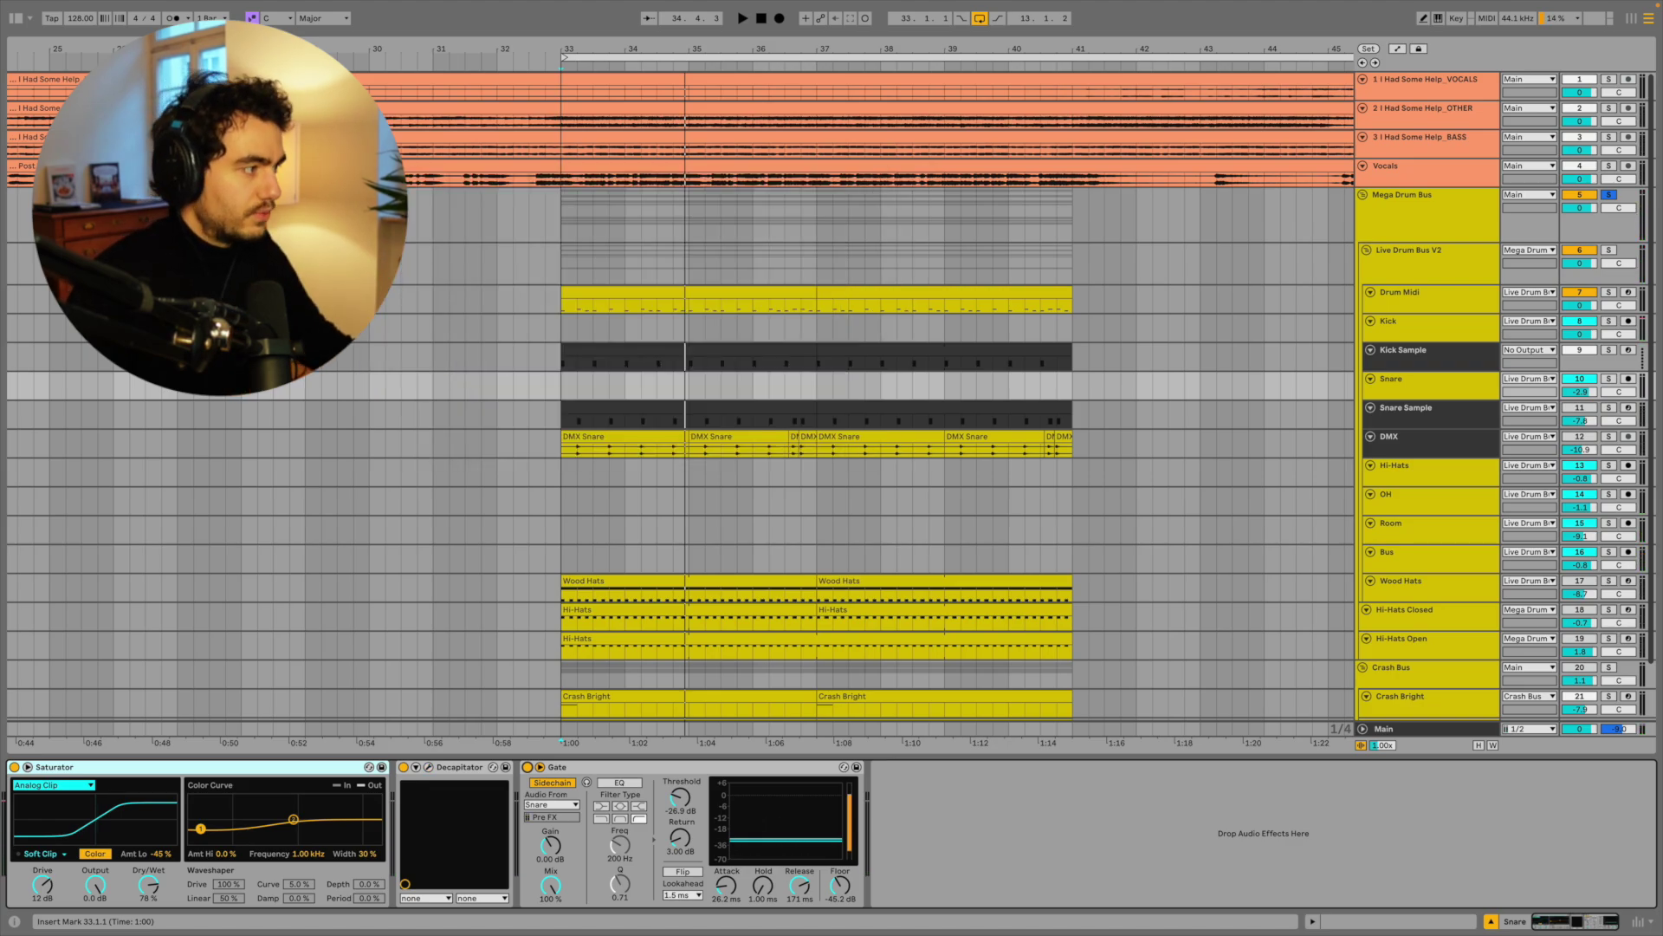
Step: Solo the Snare Sample and DMX tracks in turn to hear each snare layer alone, and clear their solos
left_click(1443, 328)
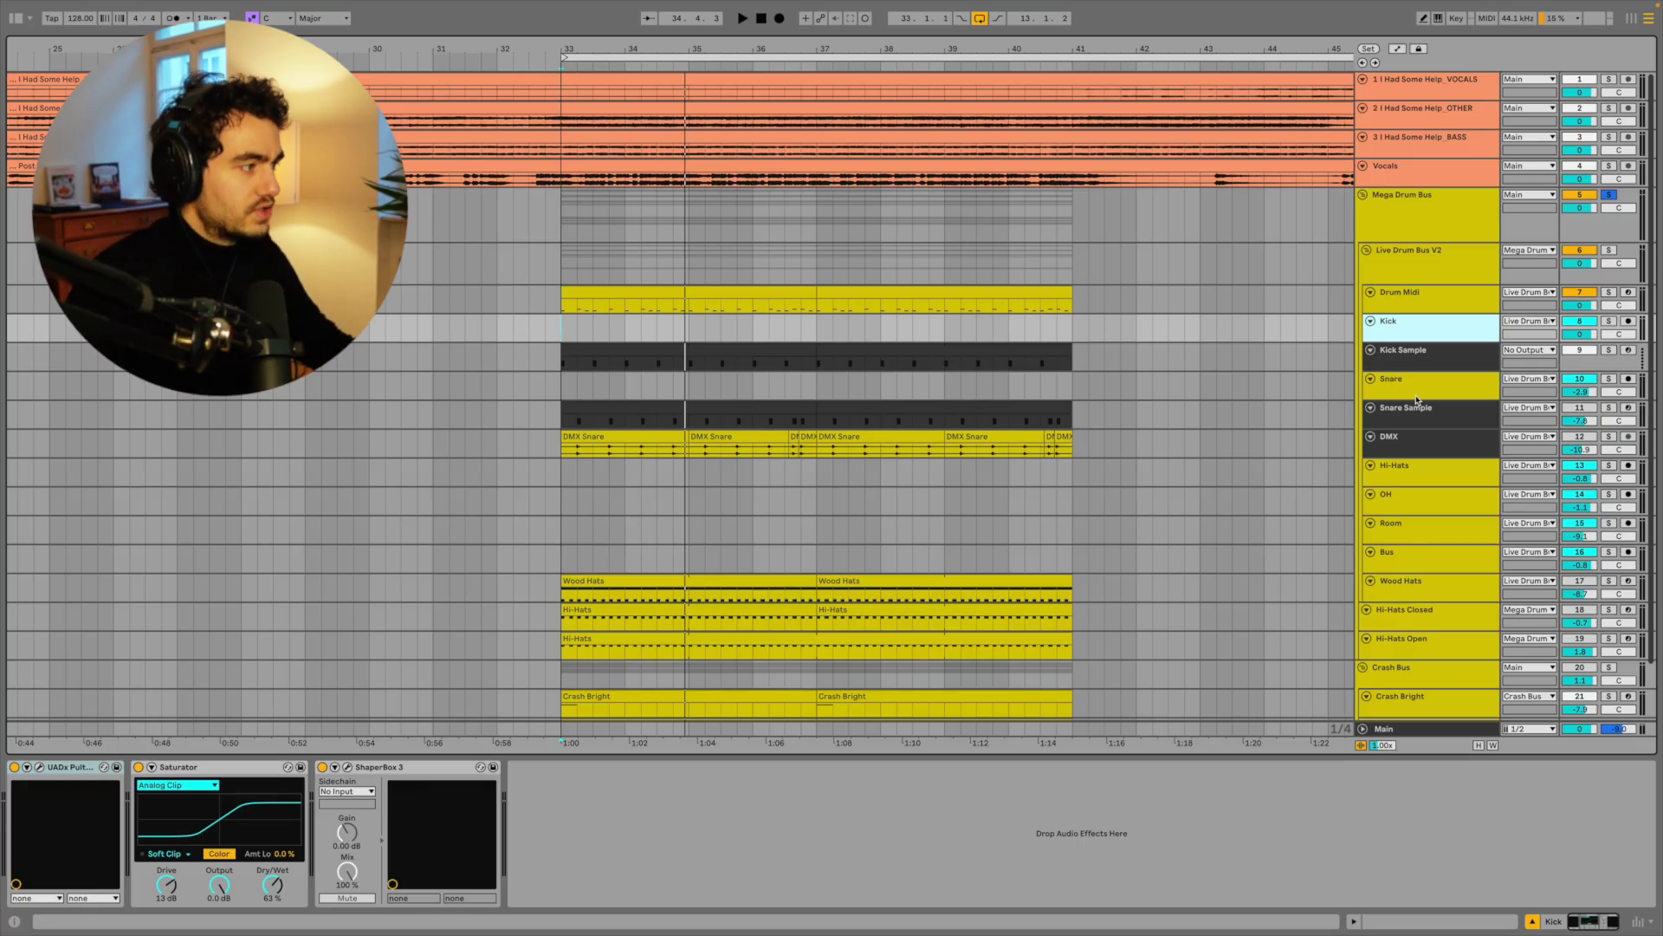
left_click(1430, 415)
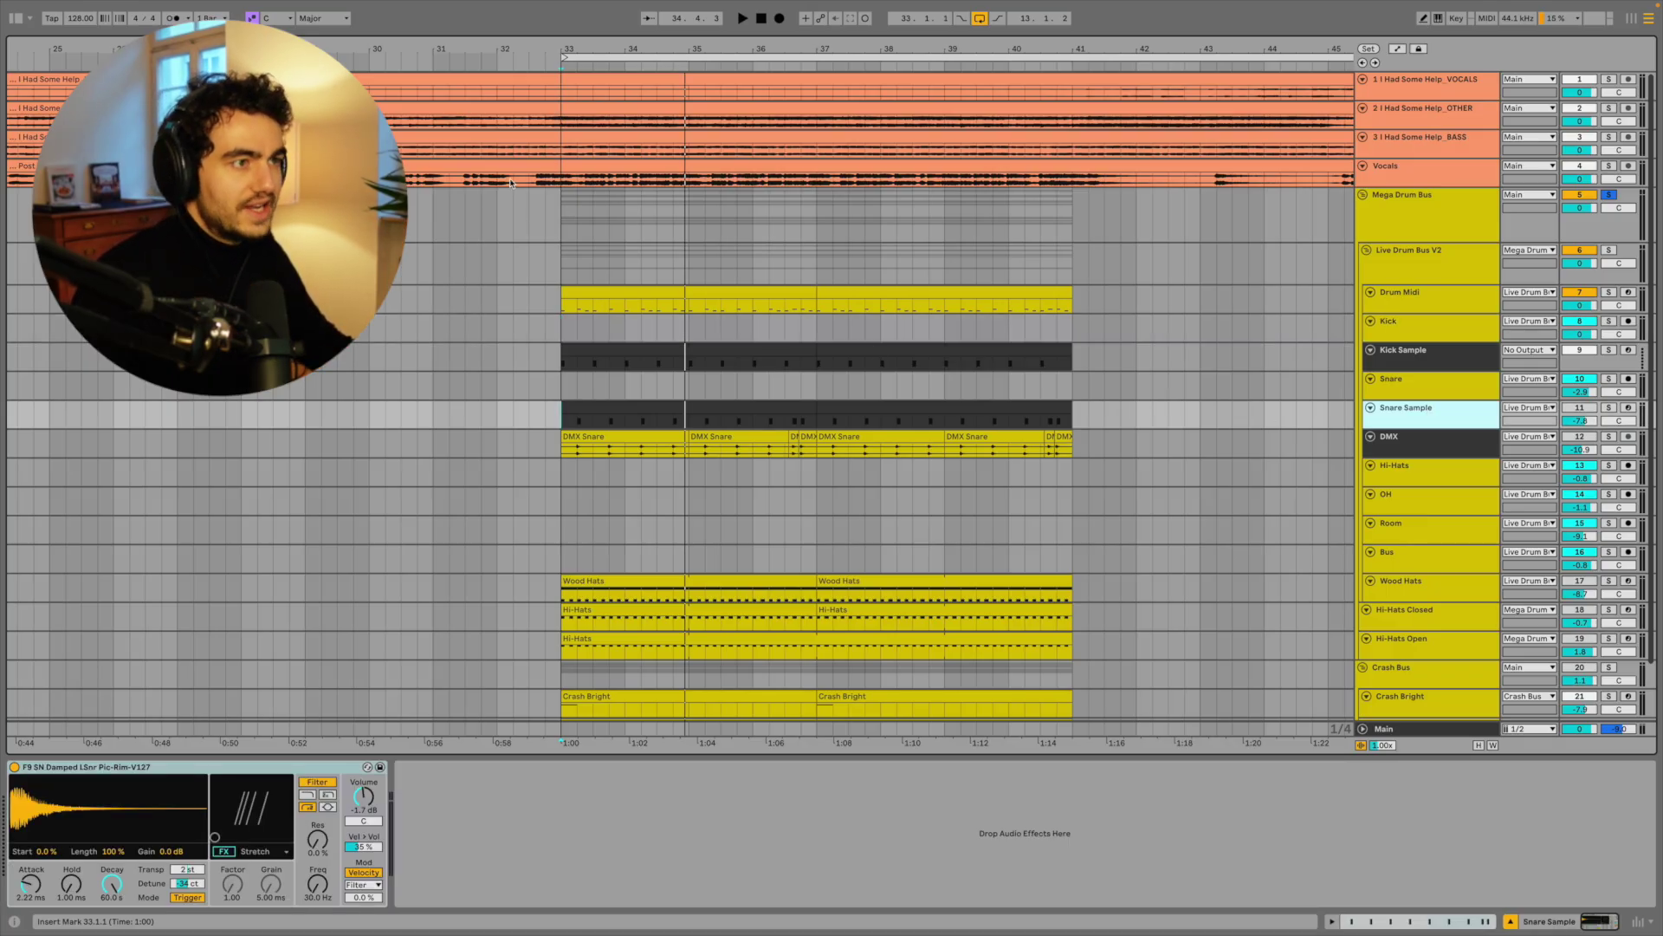
scroll(585, 50, "up", 5)
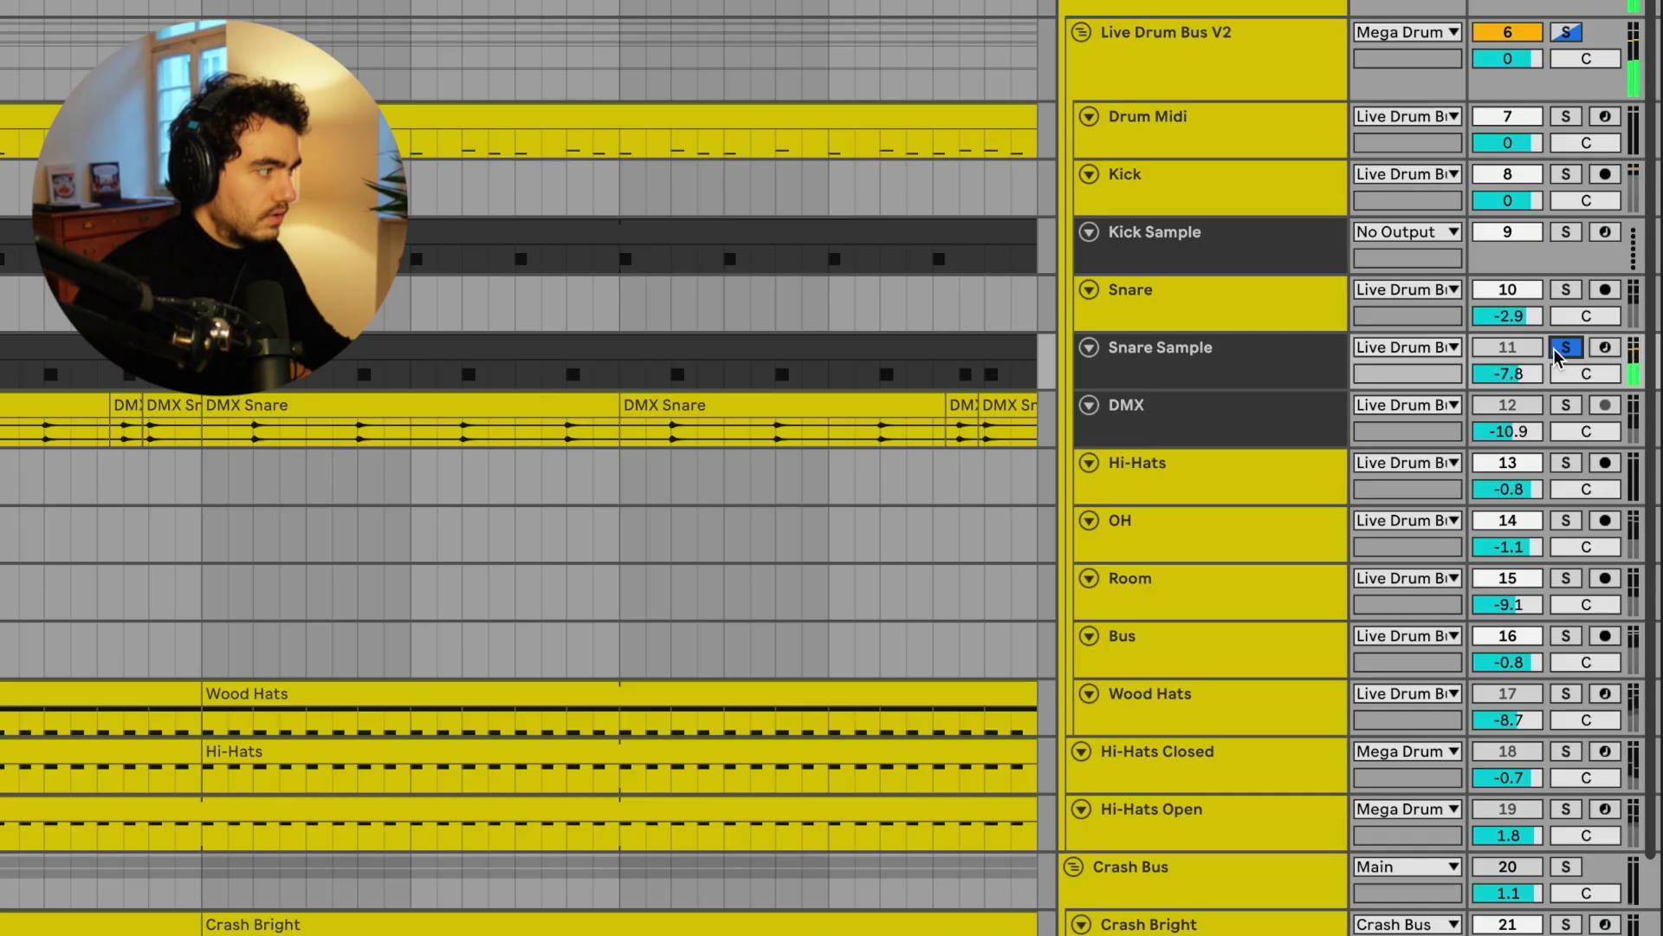
left_click(1607, 411)
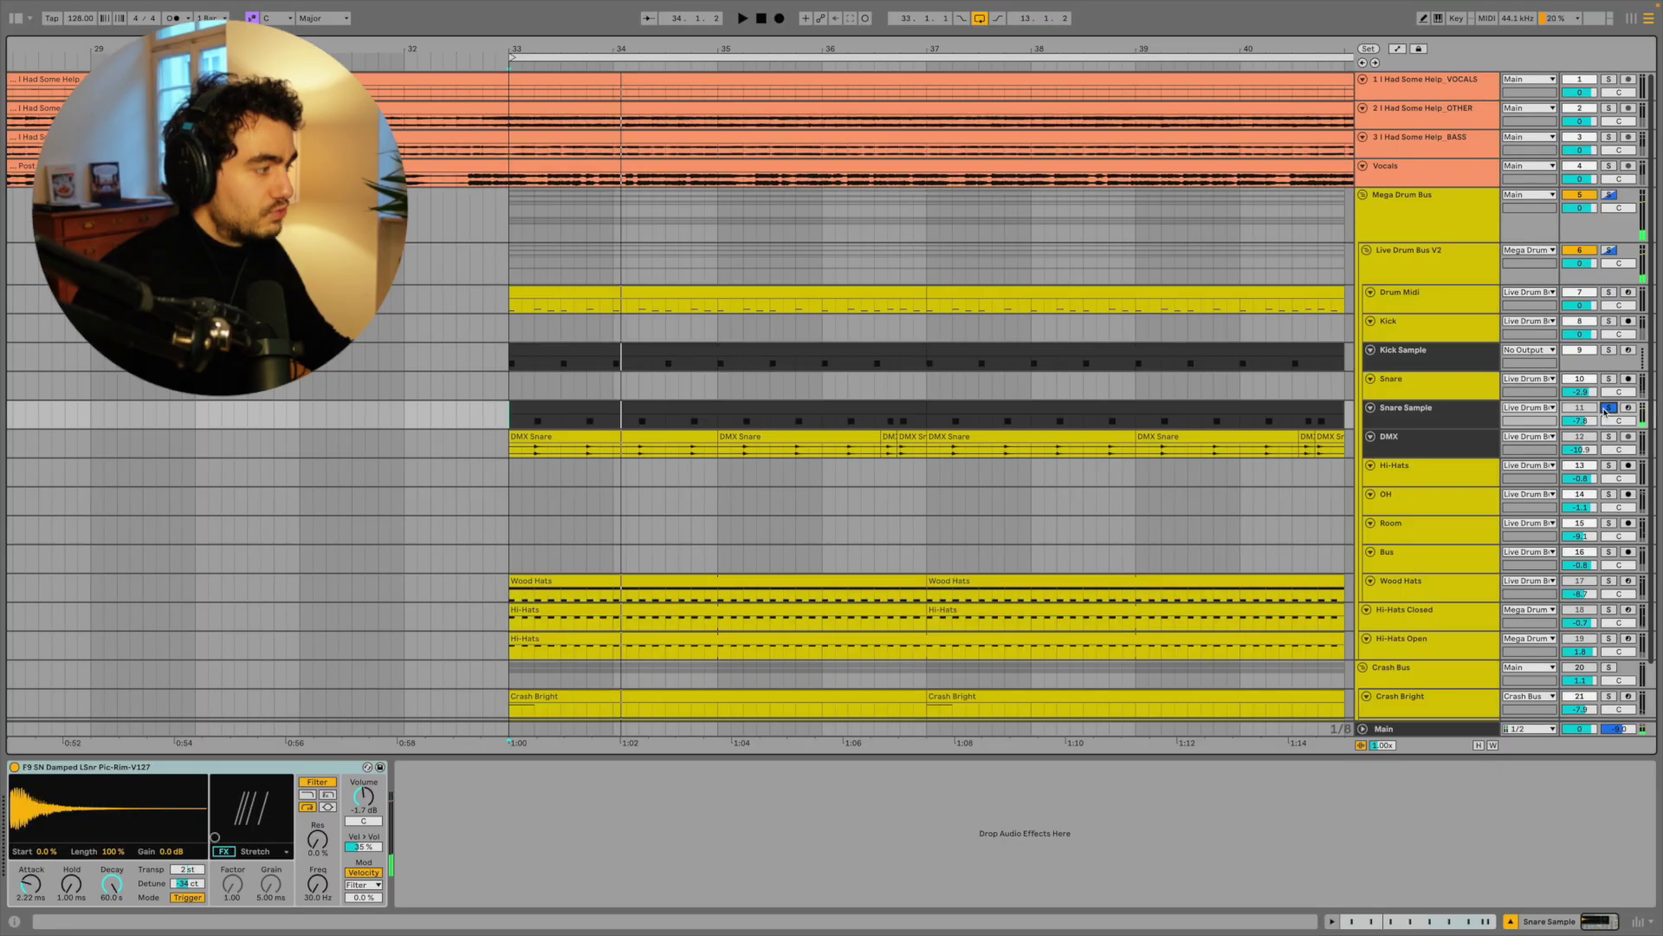
left_click(1609, 437)
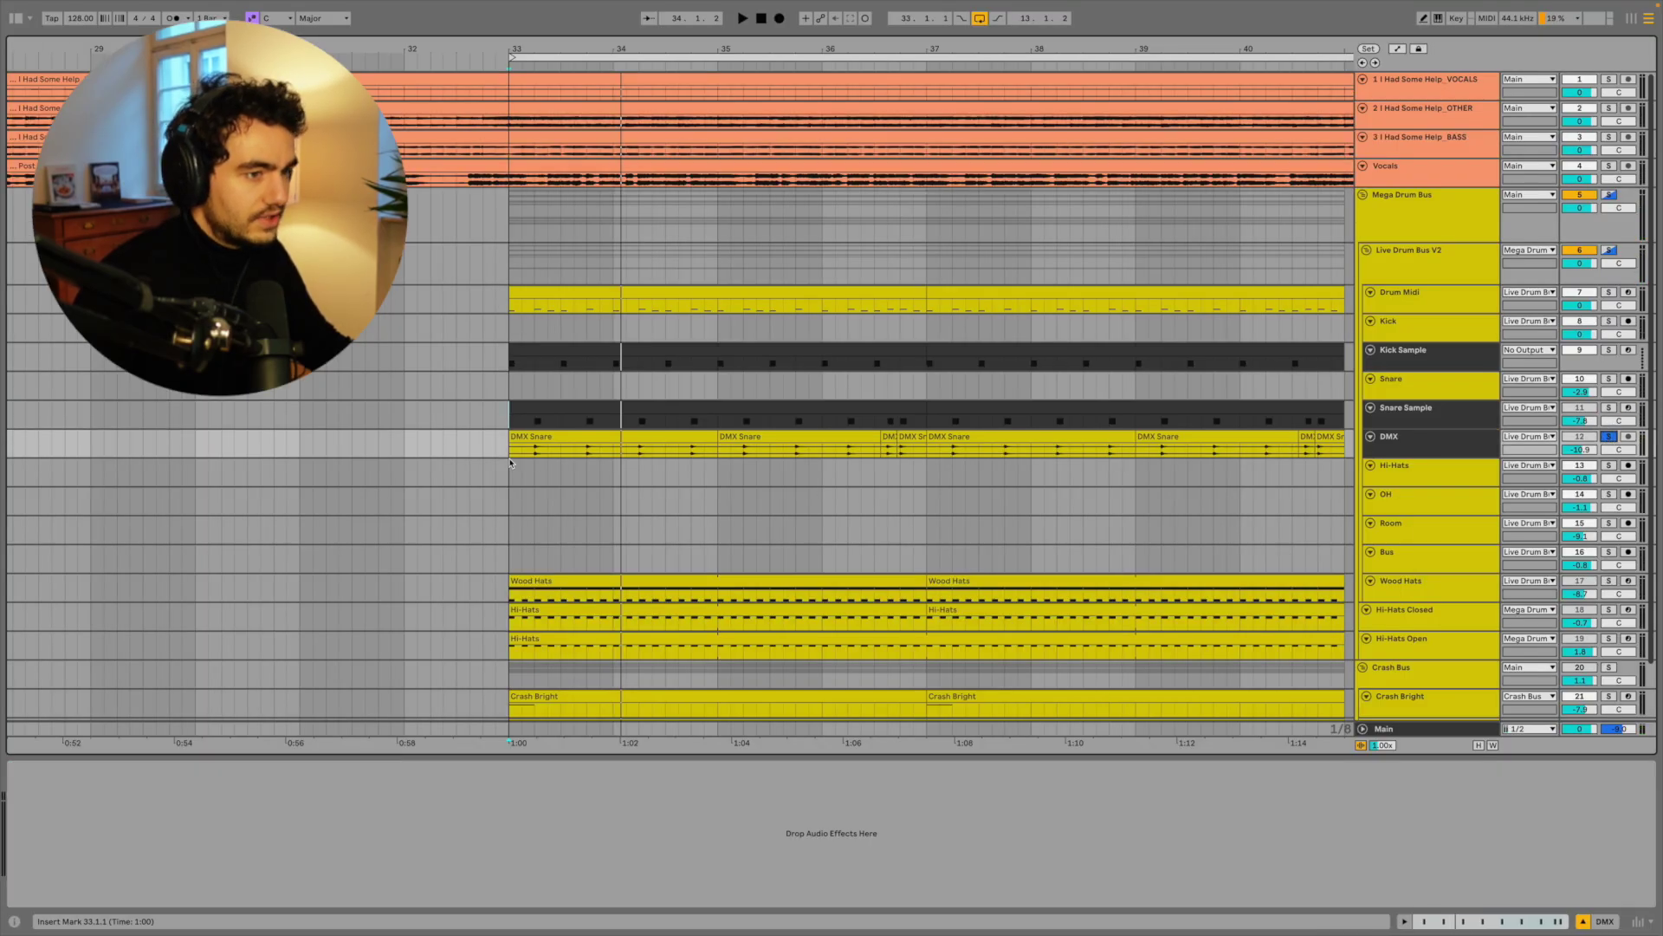
key("space")
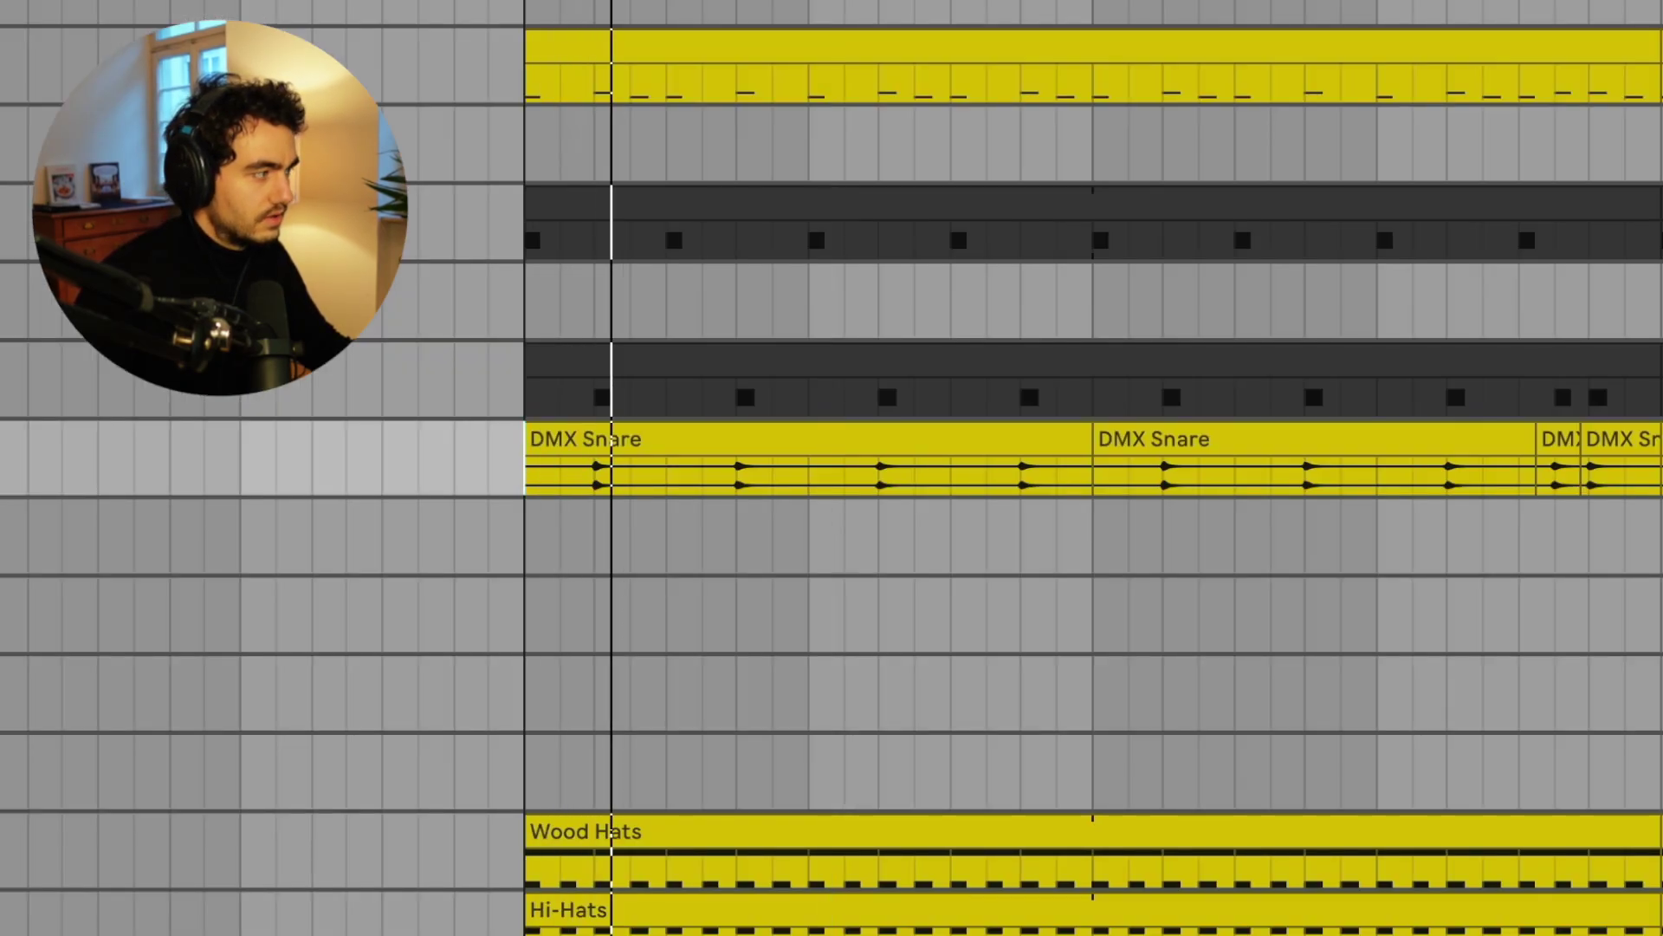
left_click(1608, 407)
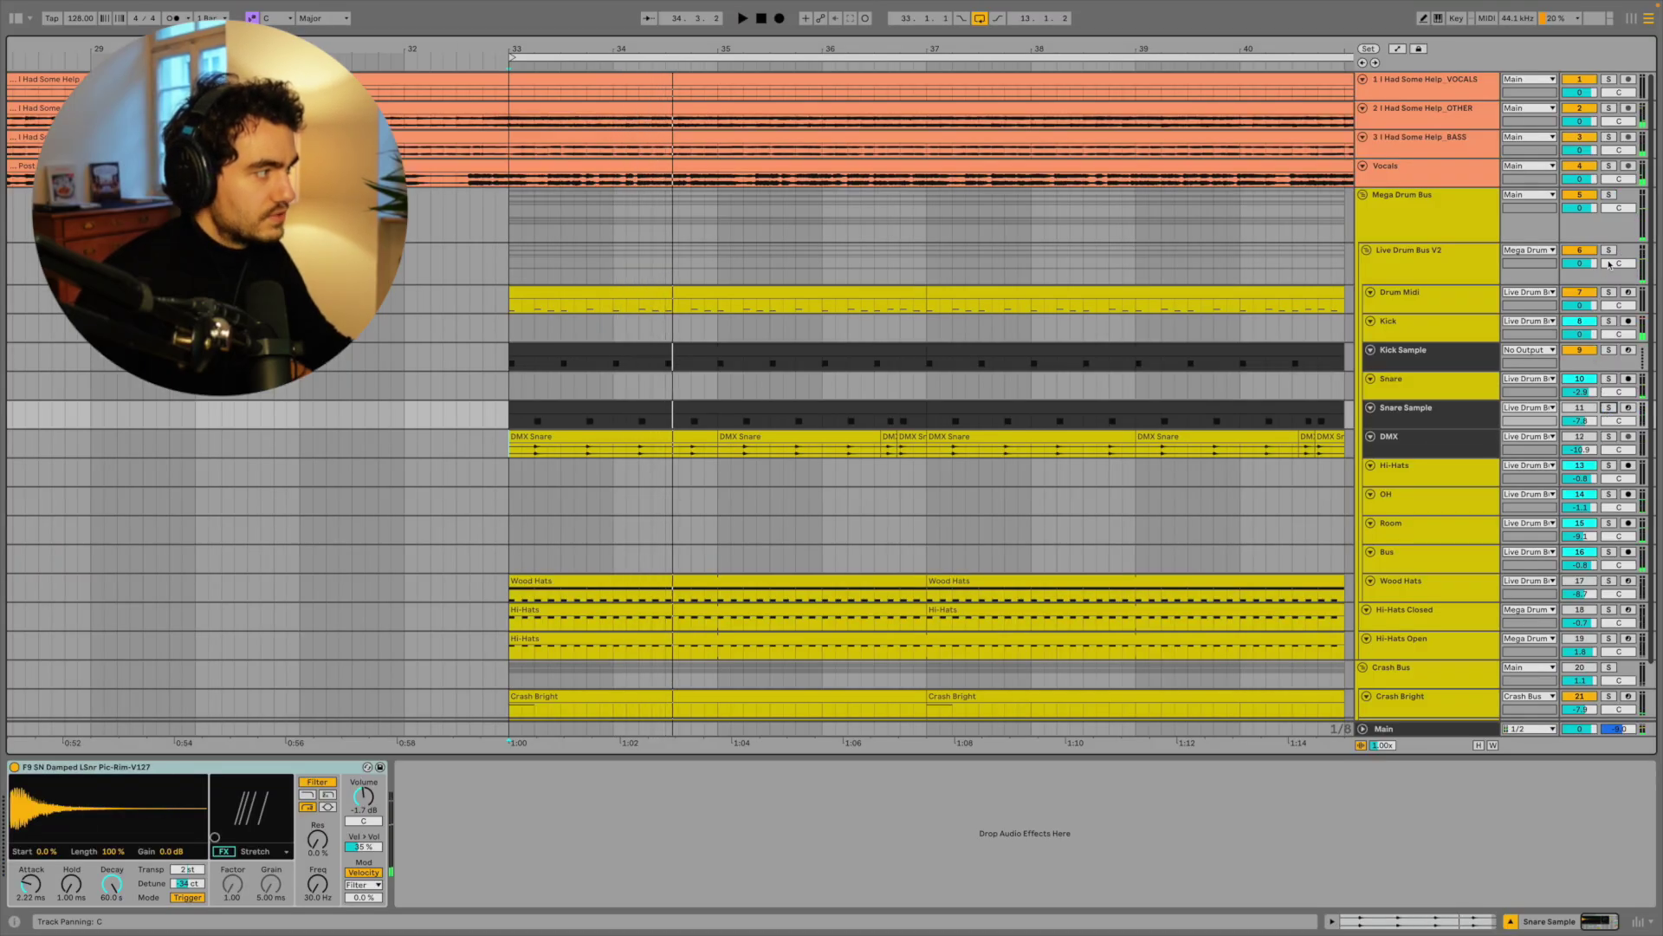
left_click(1609, 293)
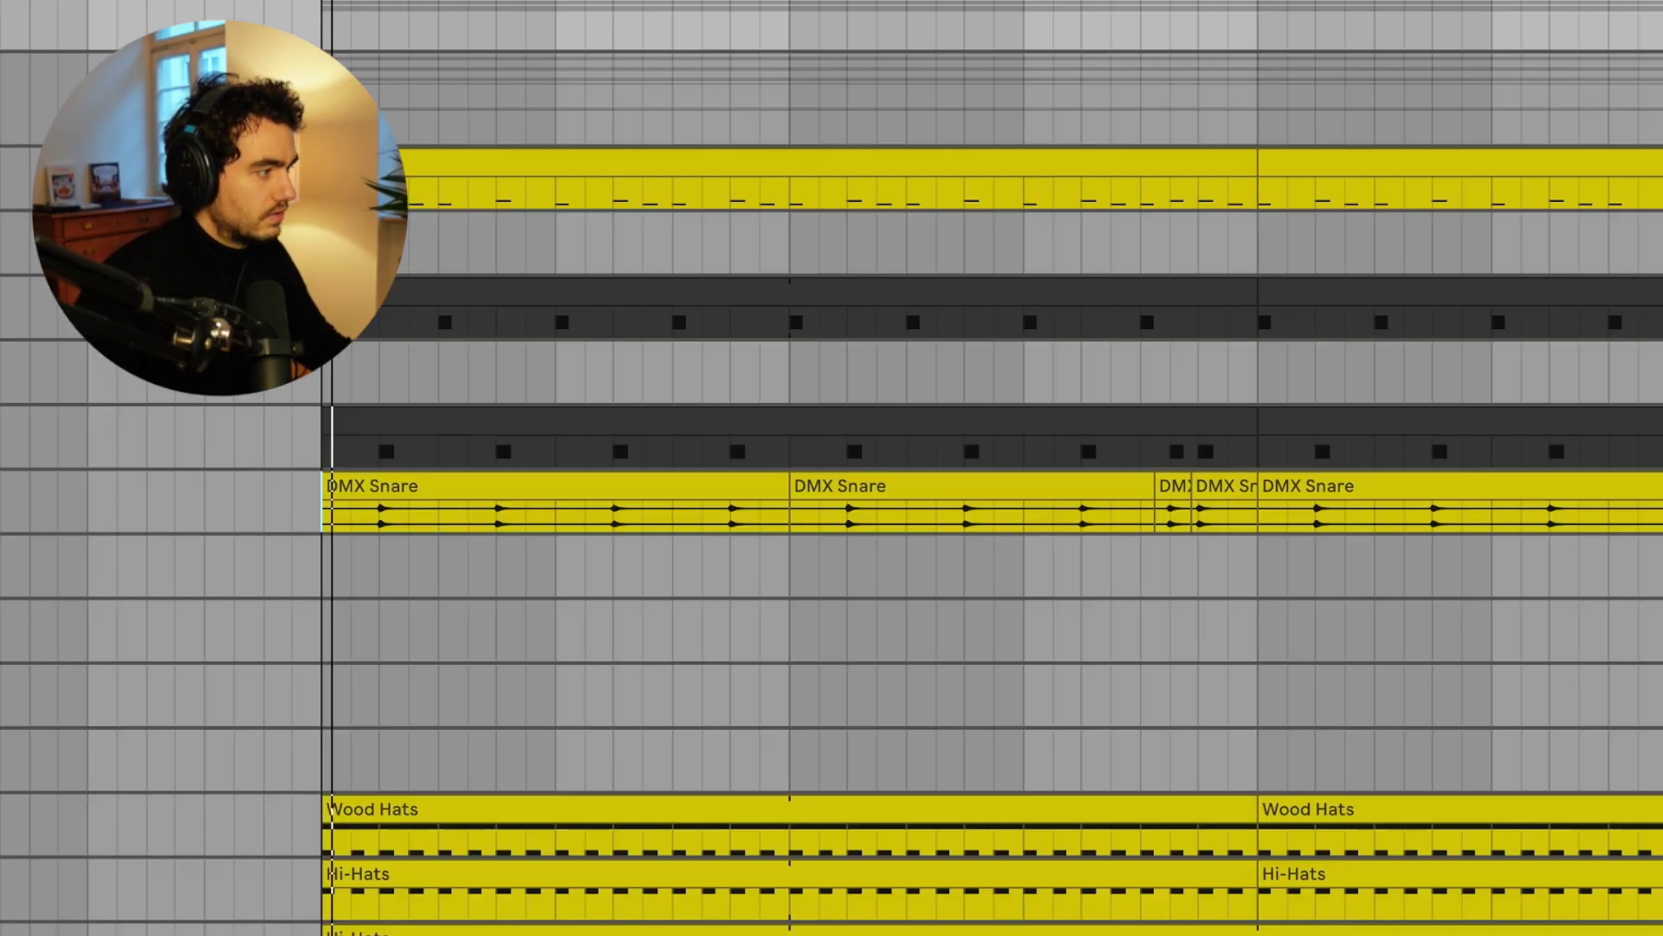
Step: Activate the Snare Sample and DMX tracks together and listen to the drum loop with both snare layers
left_click(1421, 442)
left_click(1434, 414)
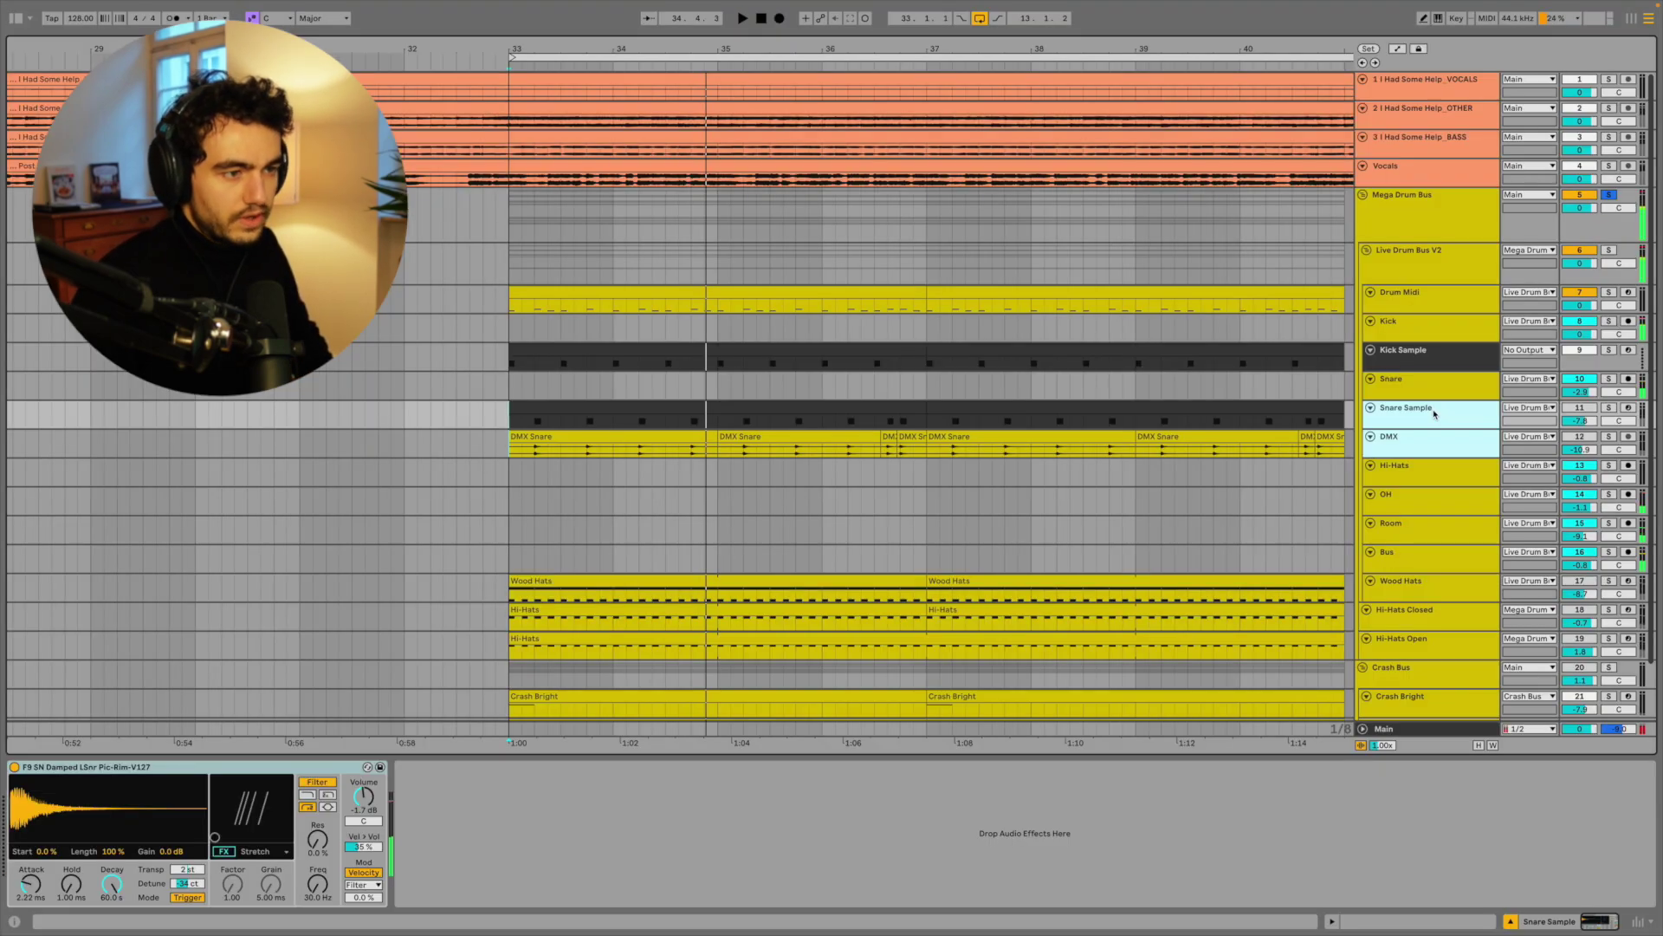
key("s")
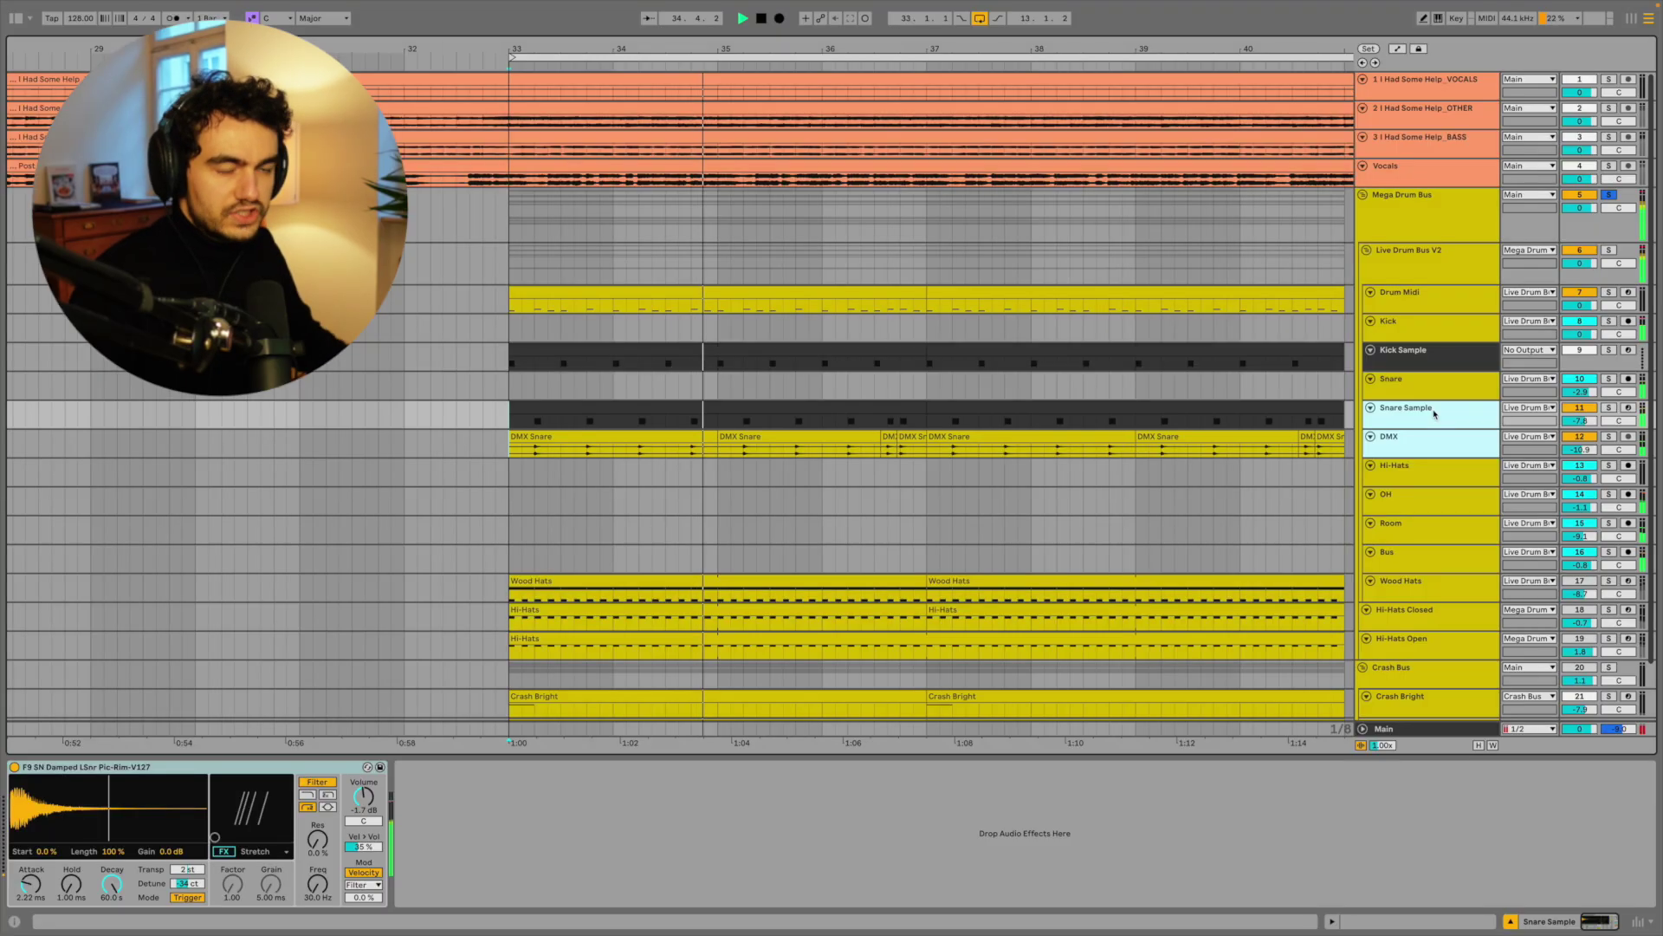
key("space")
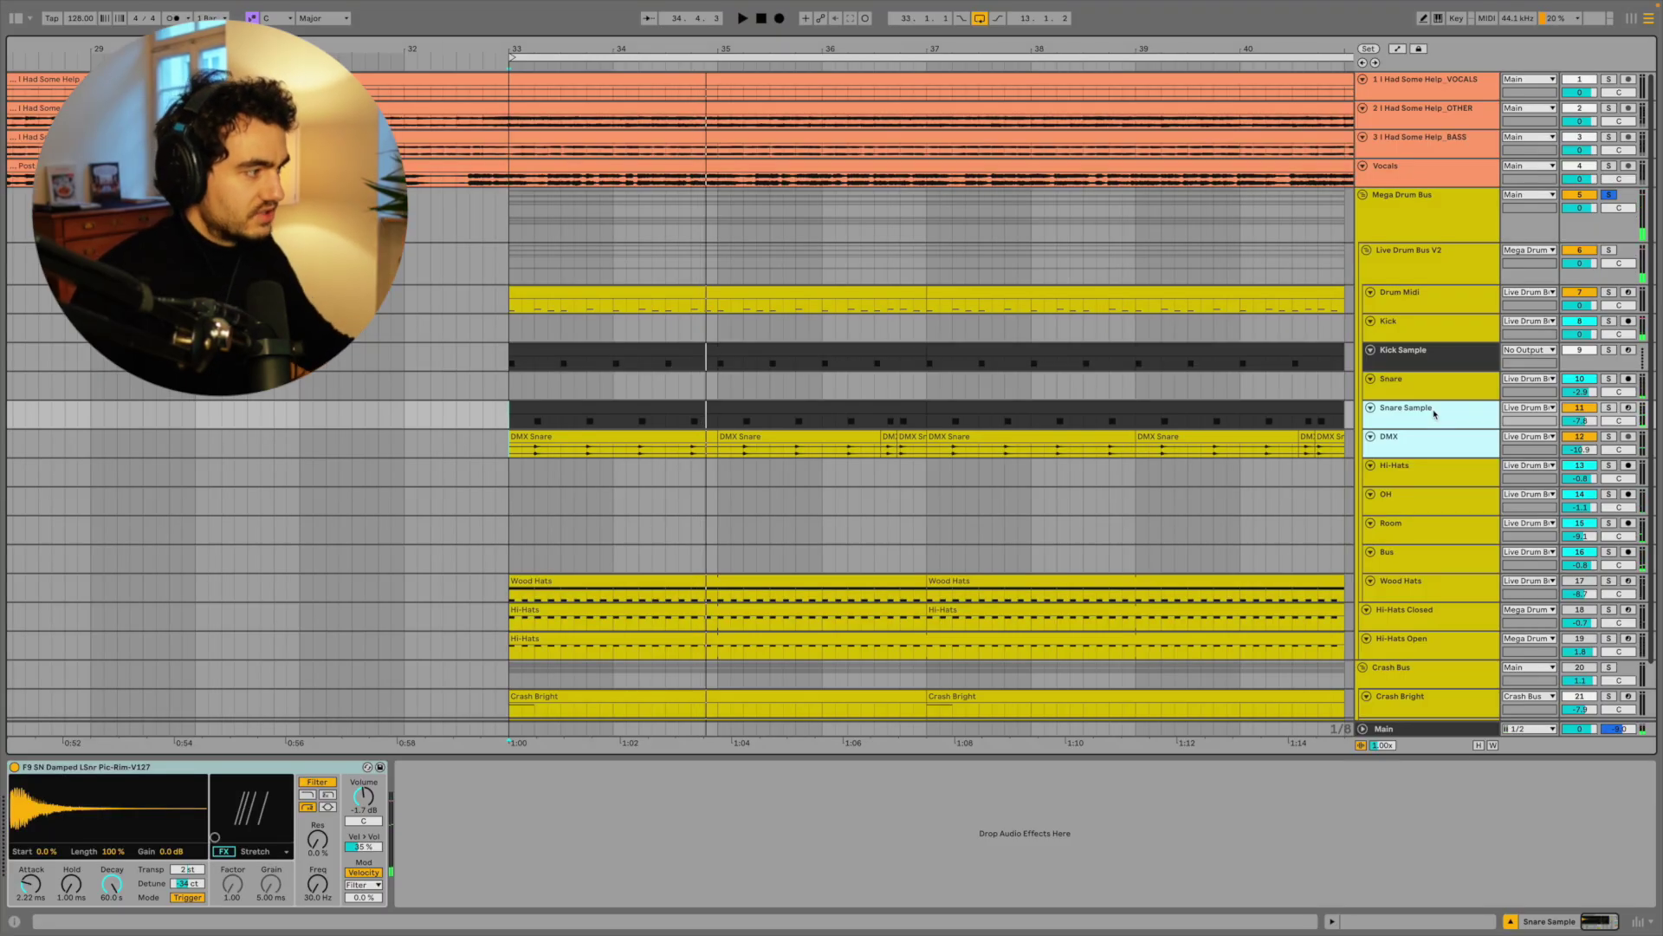
key("Down")
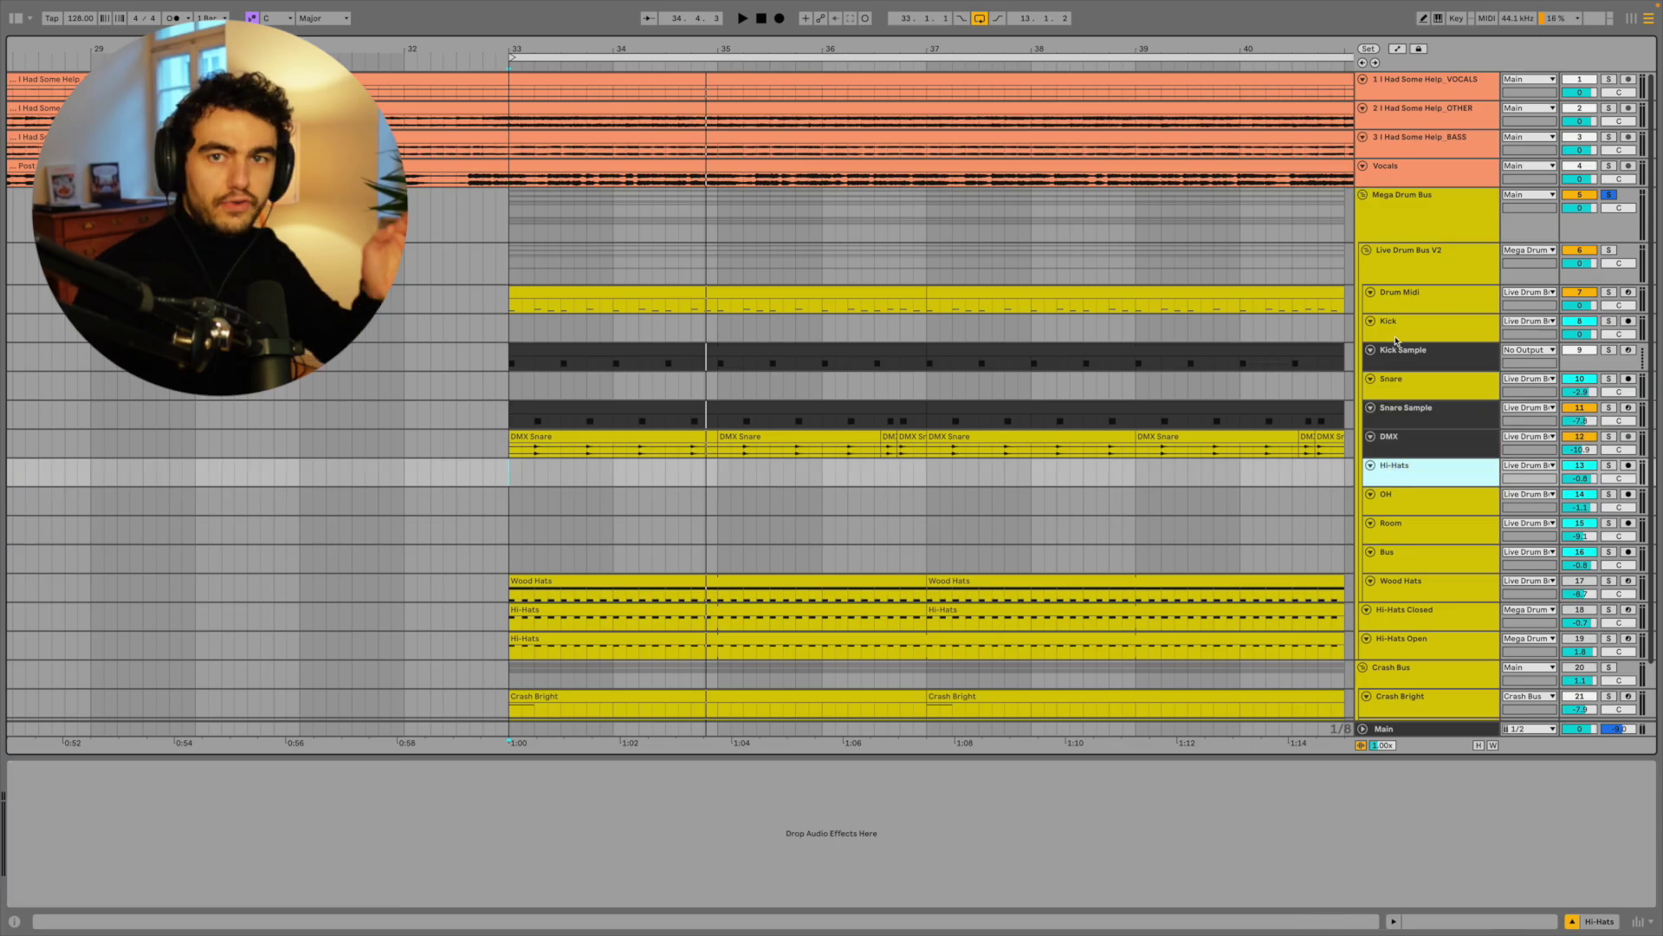
Step: View the devices on the Hi-Hats Closed, OH and Room tracks, and enable Overdrive on OH and Room
left_click(1401, 620)
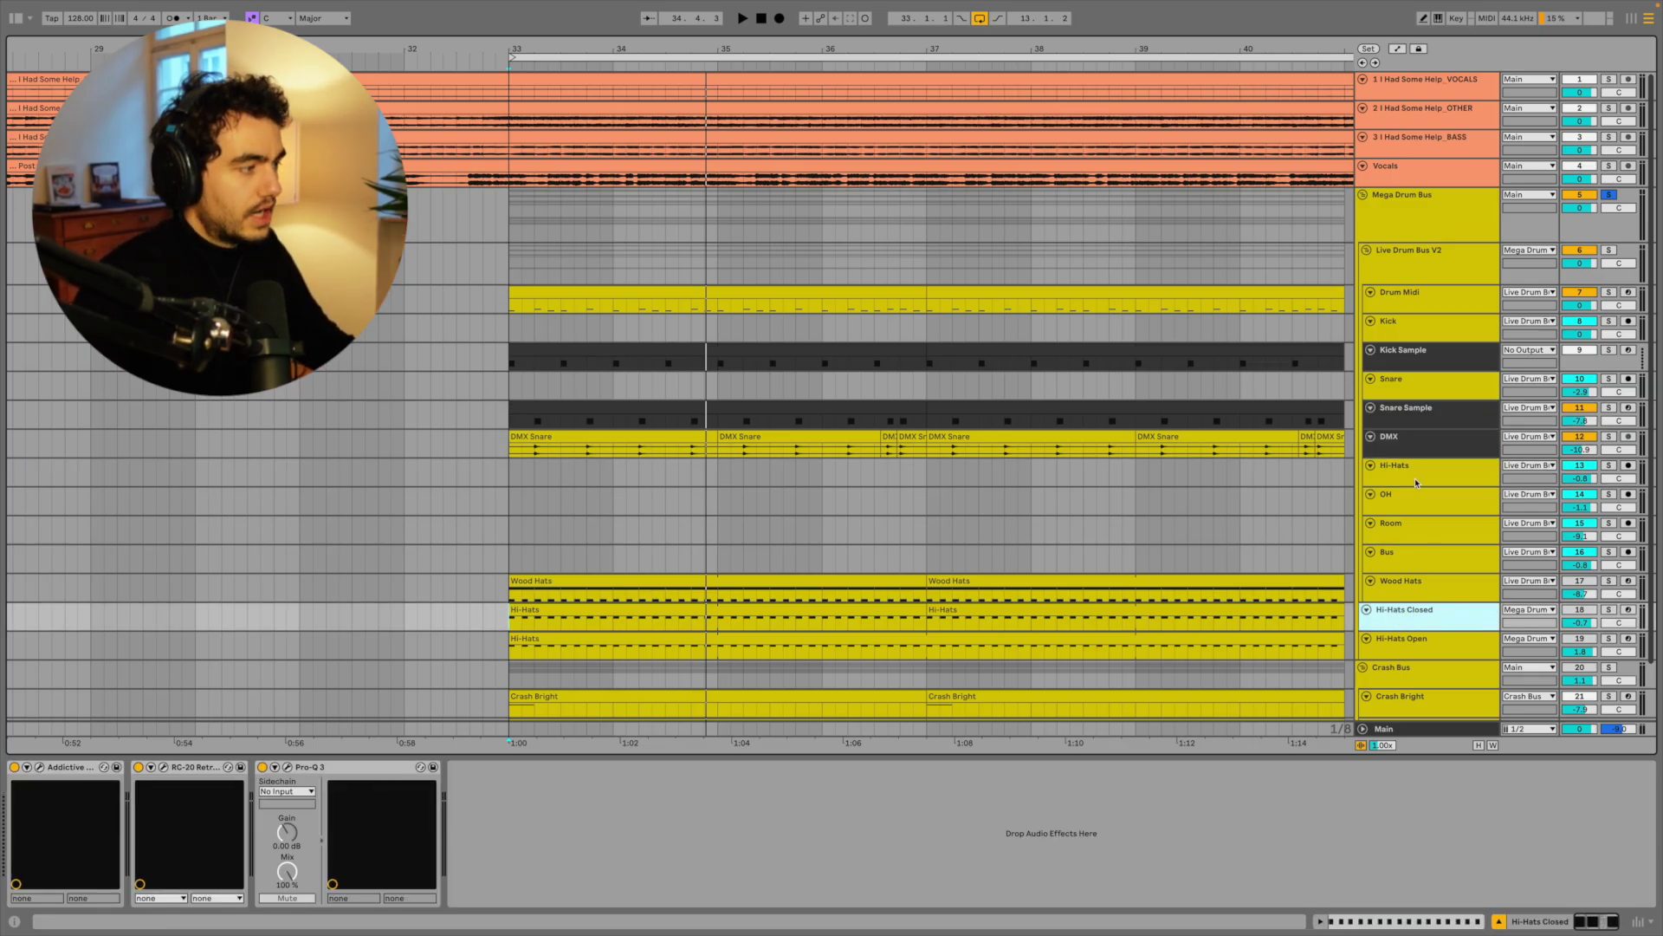
left_click(1409, 504)
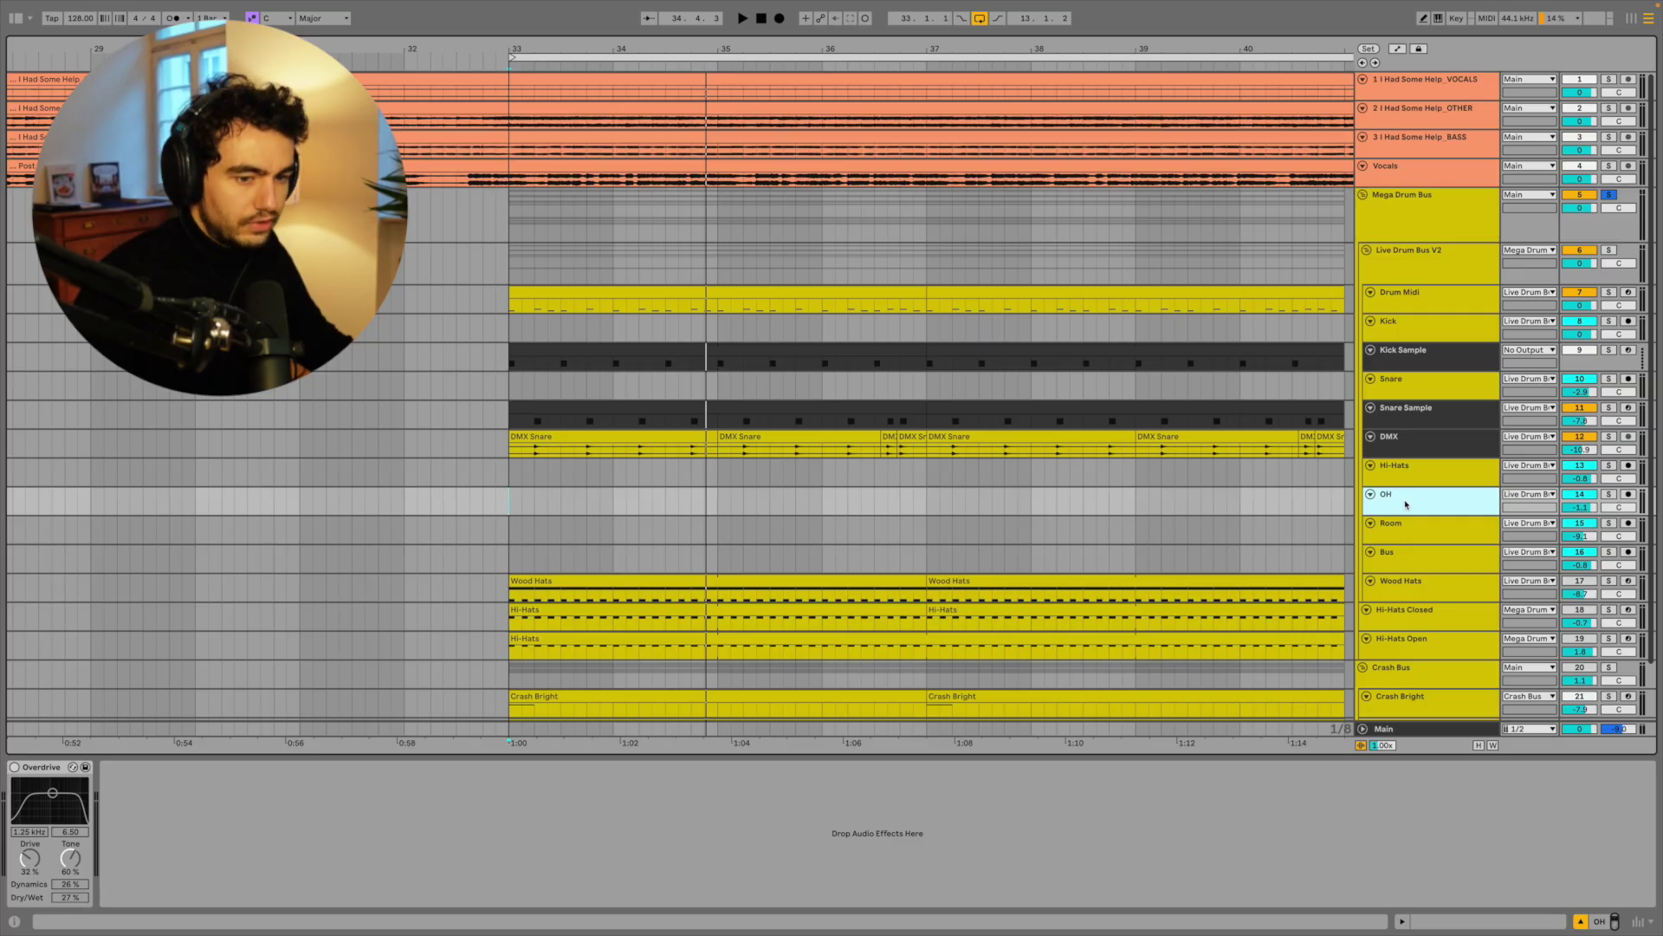
left_click(1416, 530)
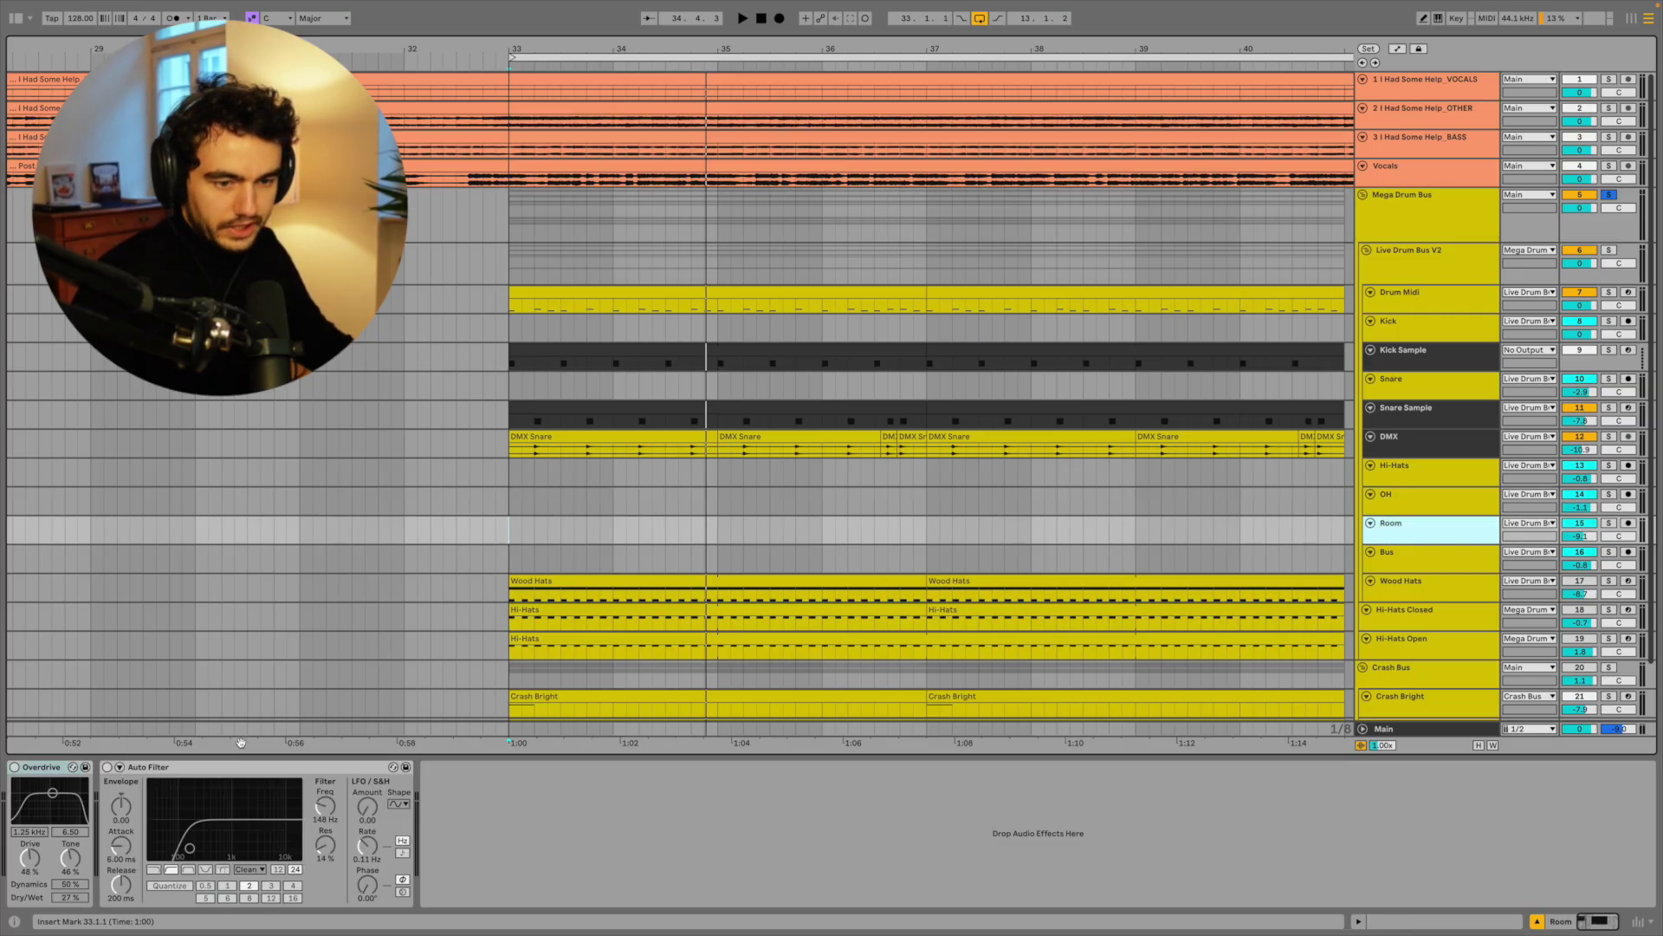
left_click(1442, 499)
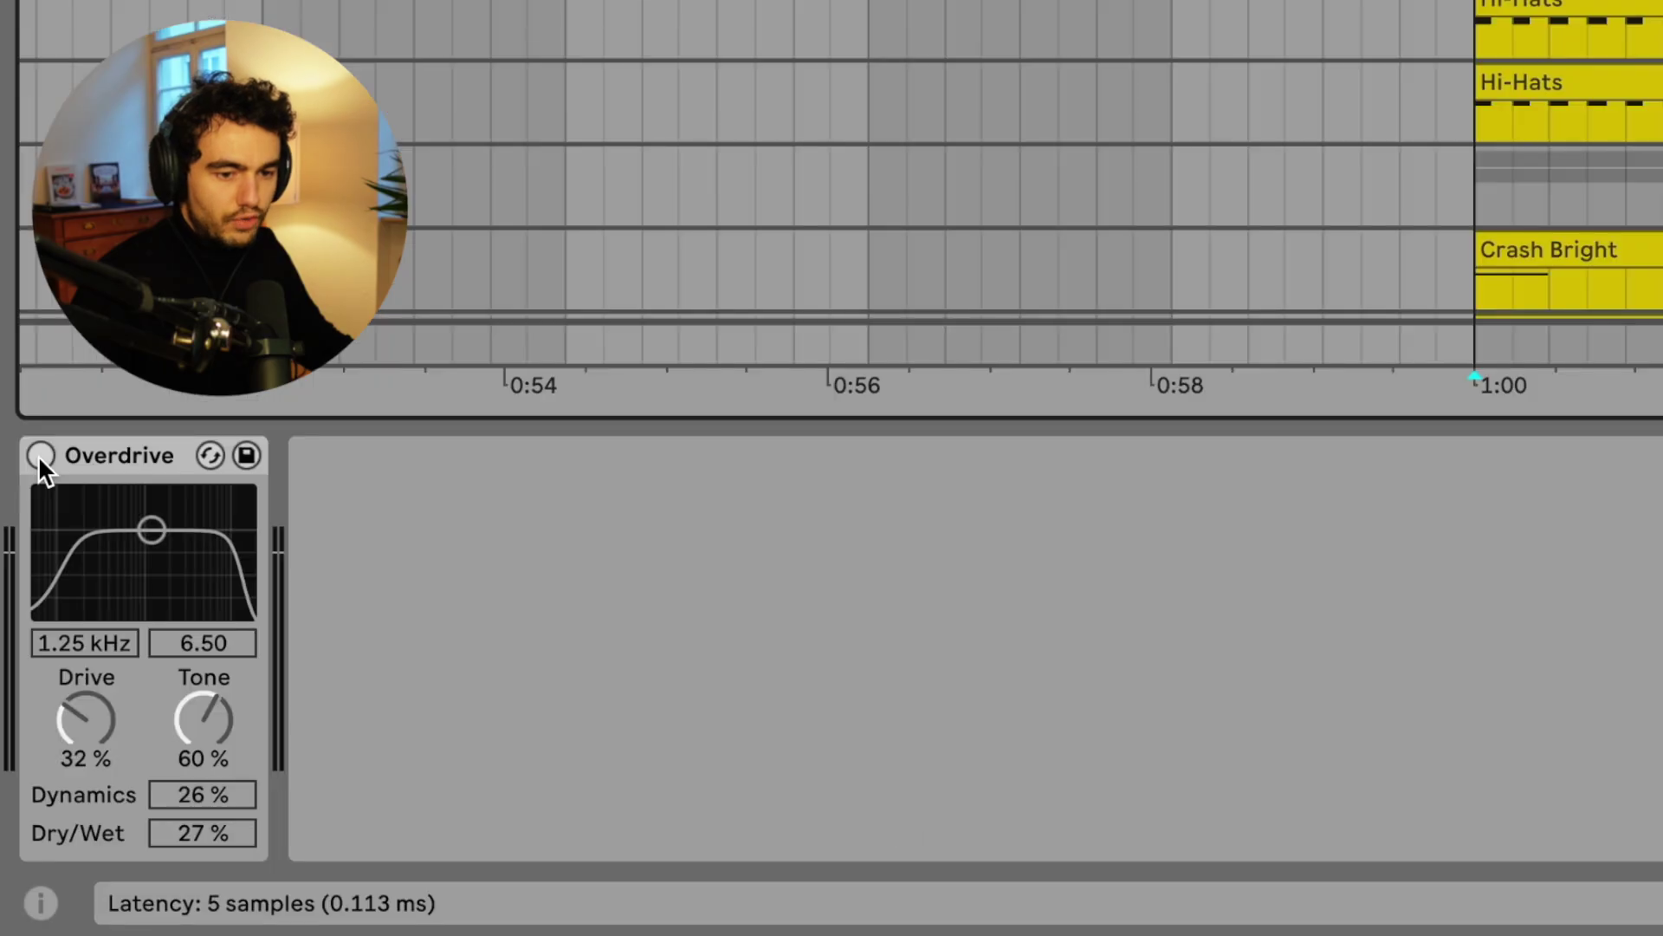
left_click(14, 767)
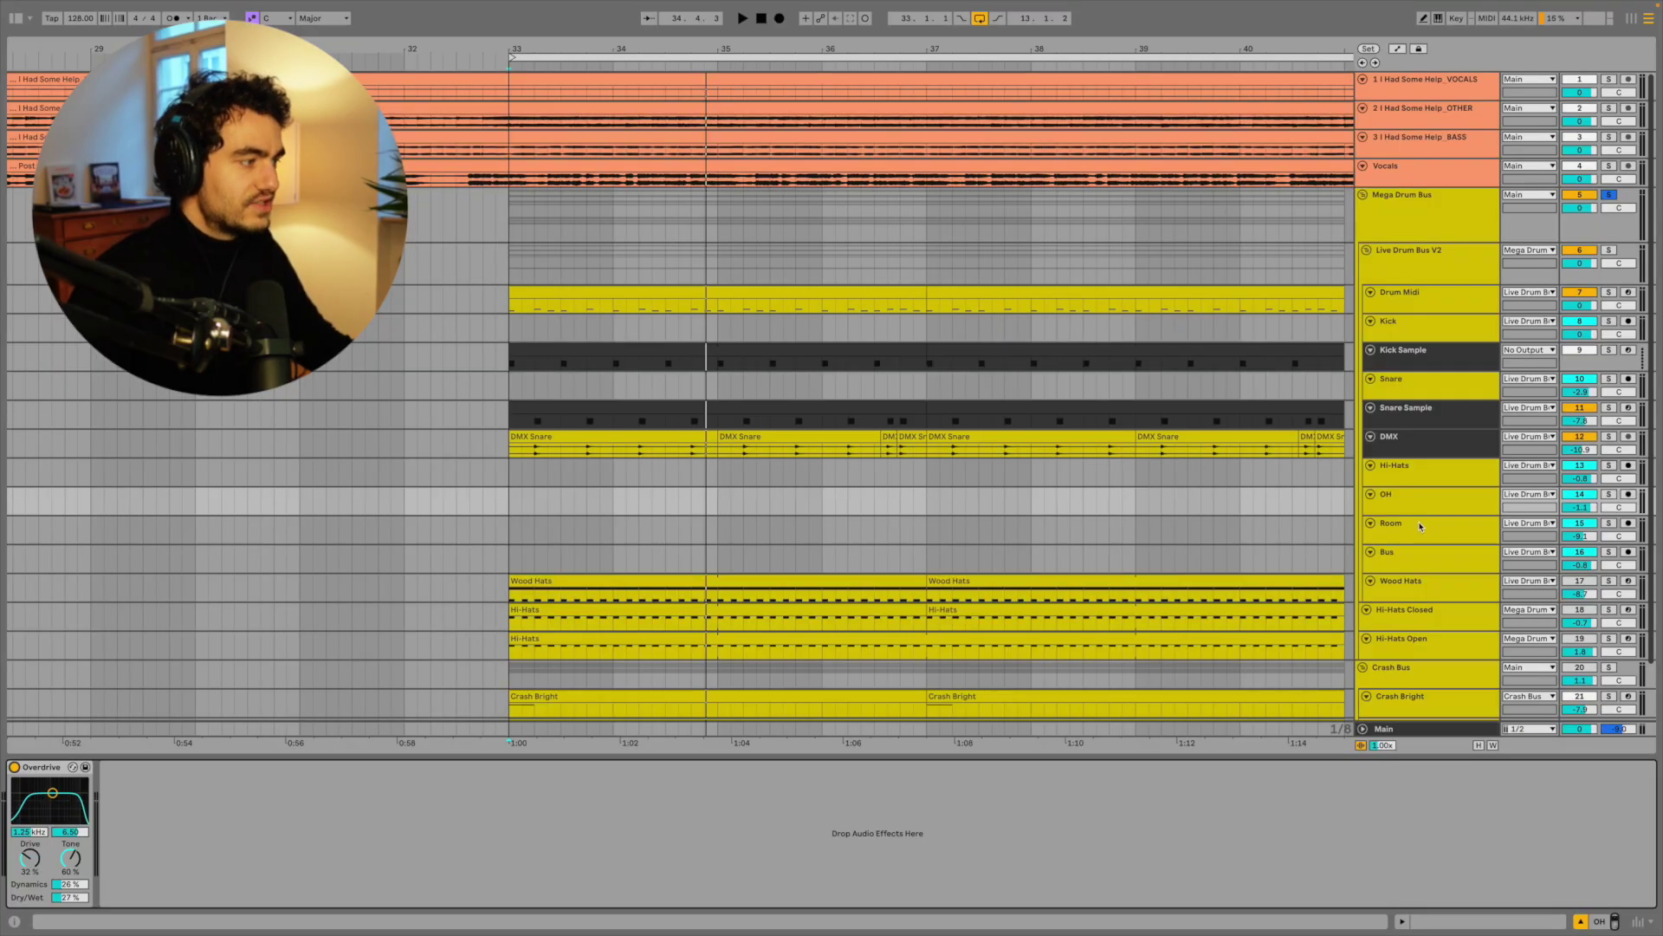
left_click(1420, 526)
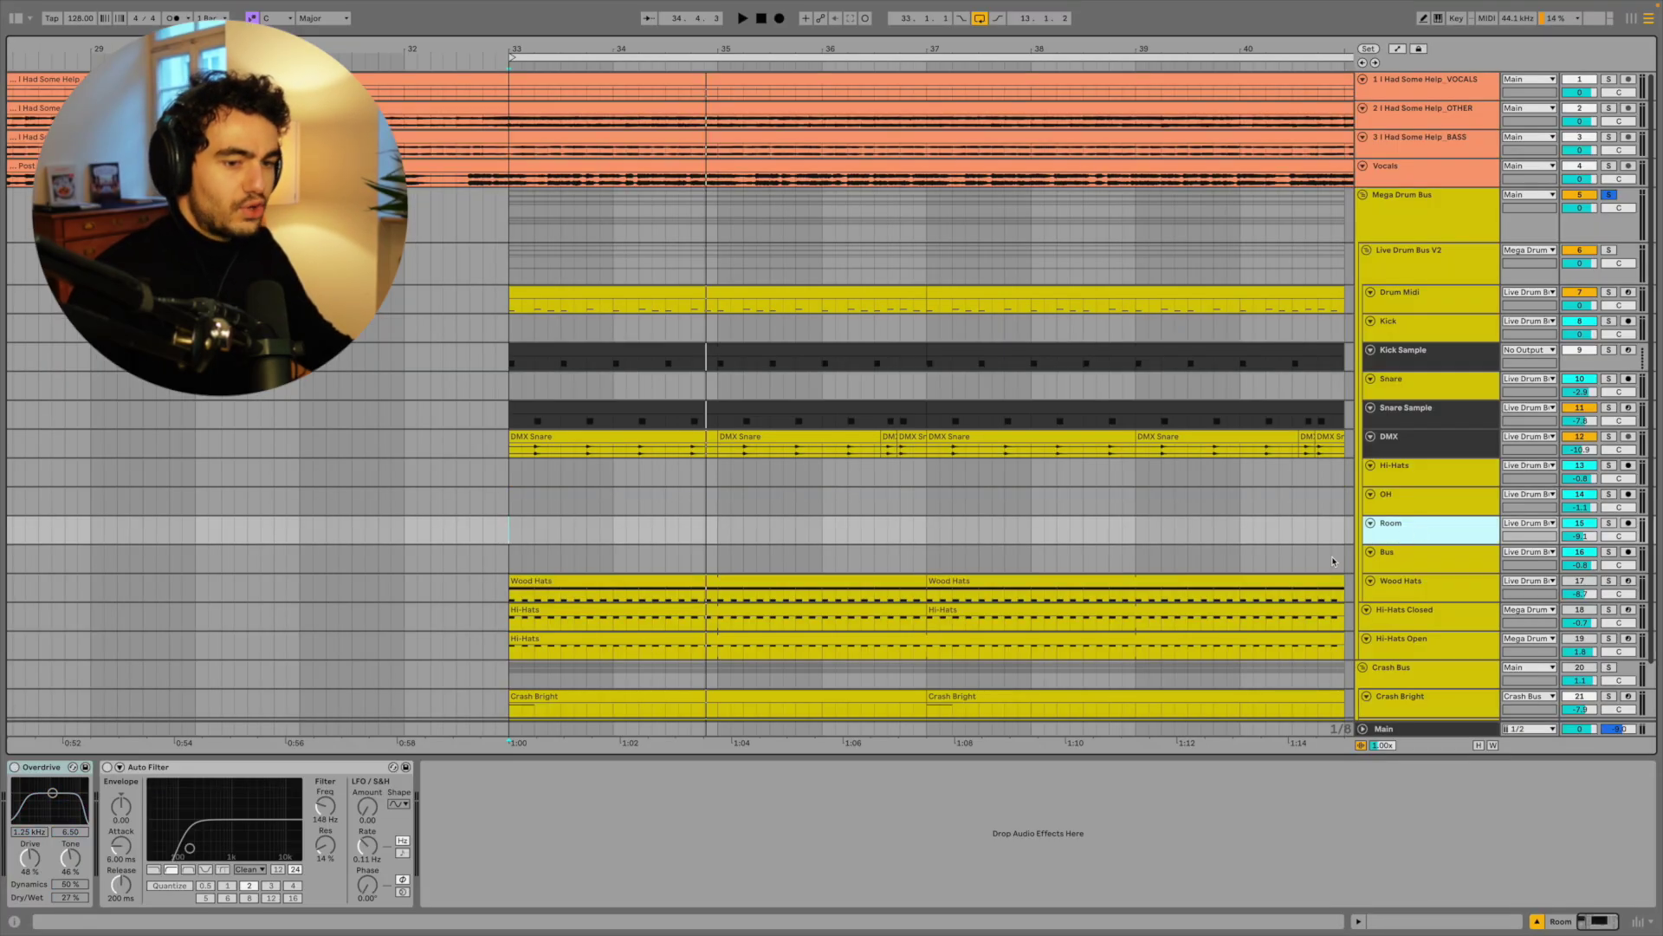
left_click(14, 767)
Step: Solo the OH track and compare its sound with Overdrive off and on
left_click(1608, 523)
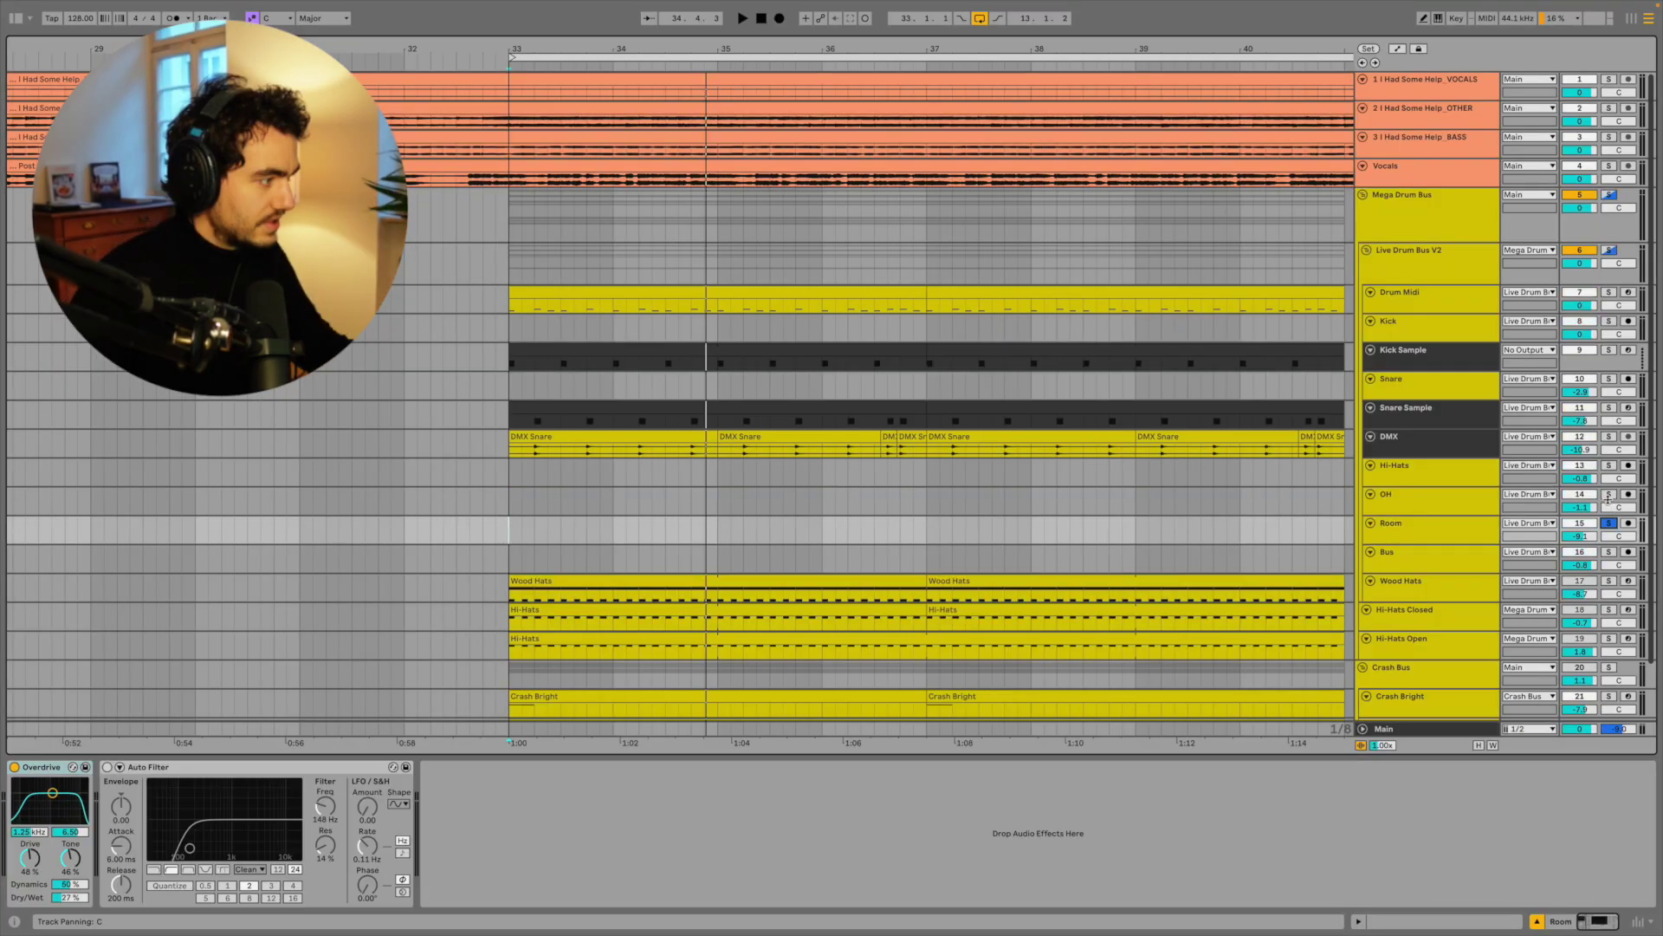
left_click(1608, 495)
key("space")
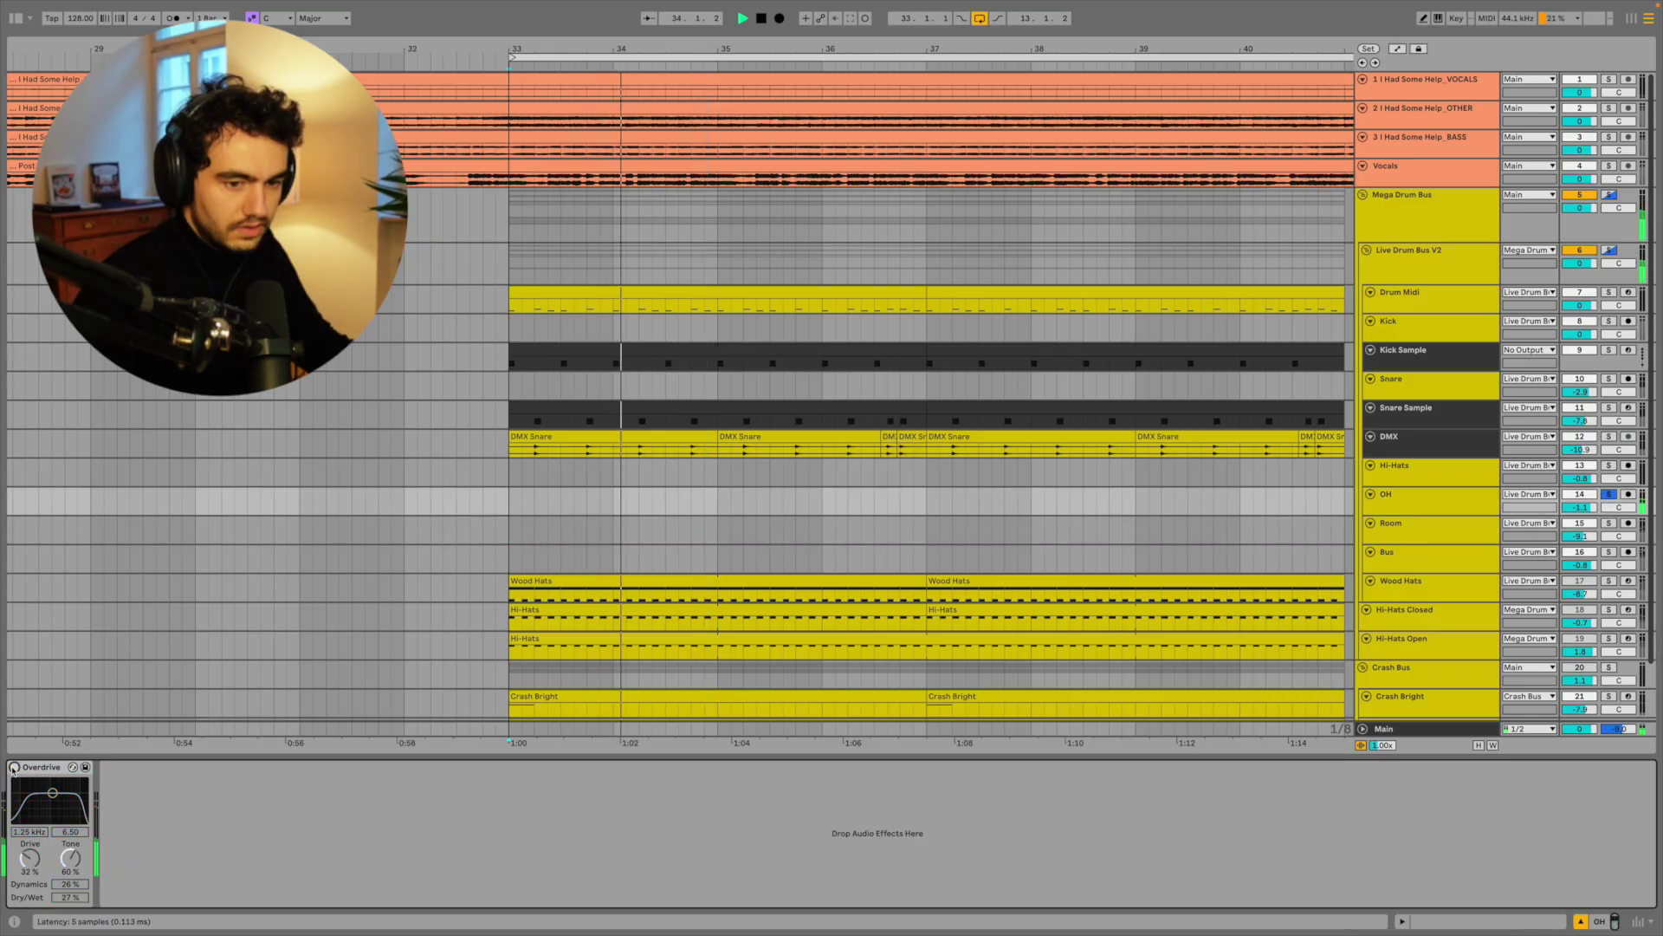
left_click(14, 767)
left_click(14, 767)
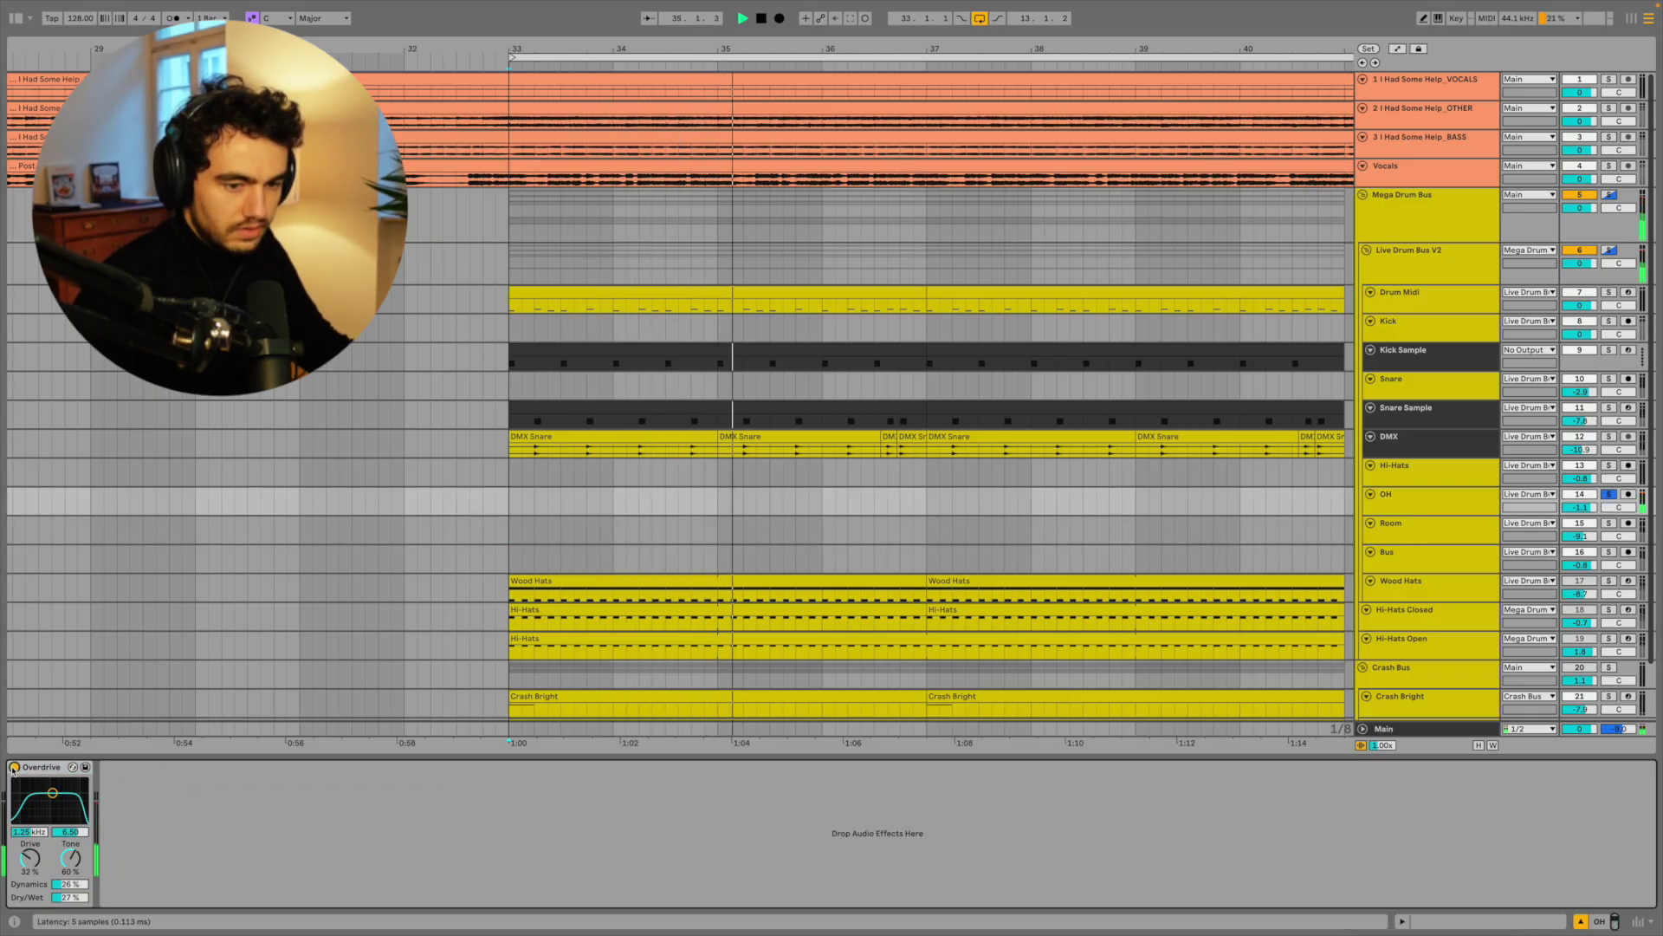
Step: Solo the Room track, compare its sound with Overdrive off and on, and enable its Auto Filter
left_click(1609, 523)
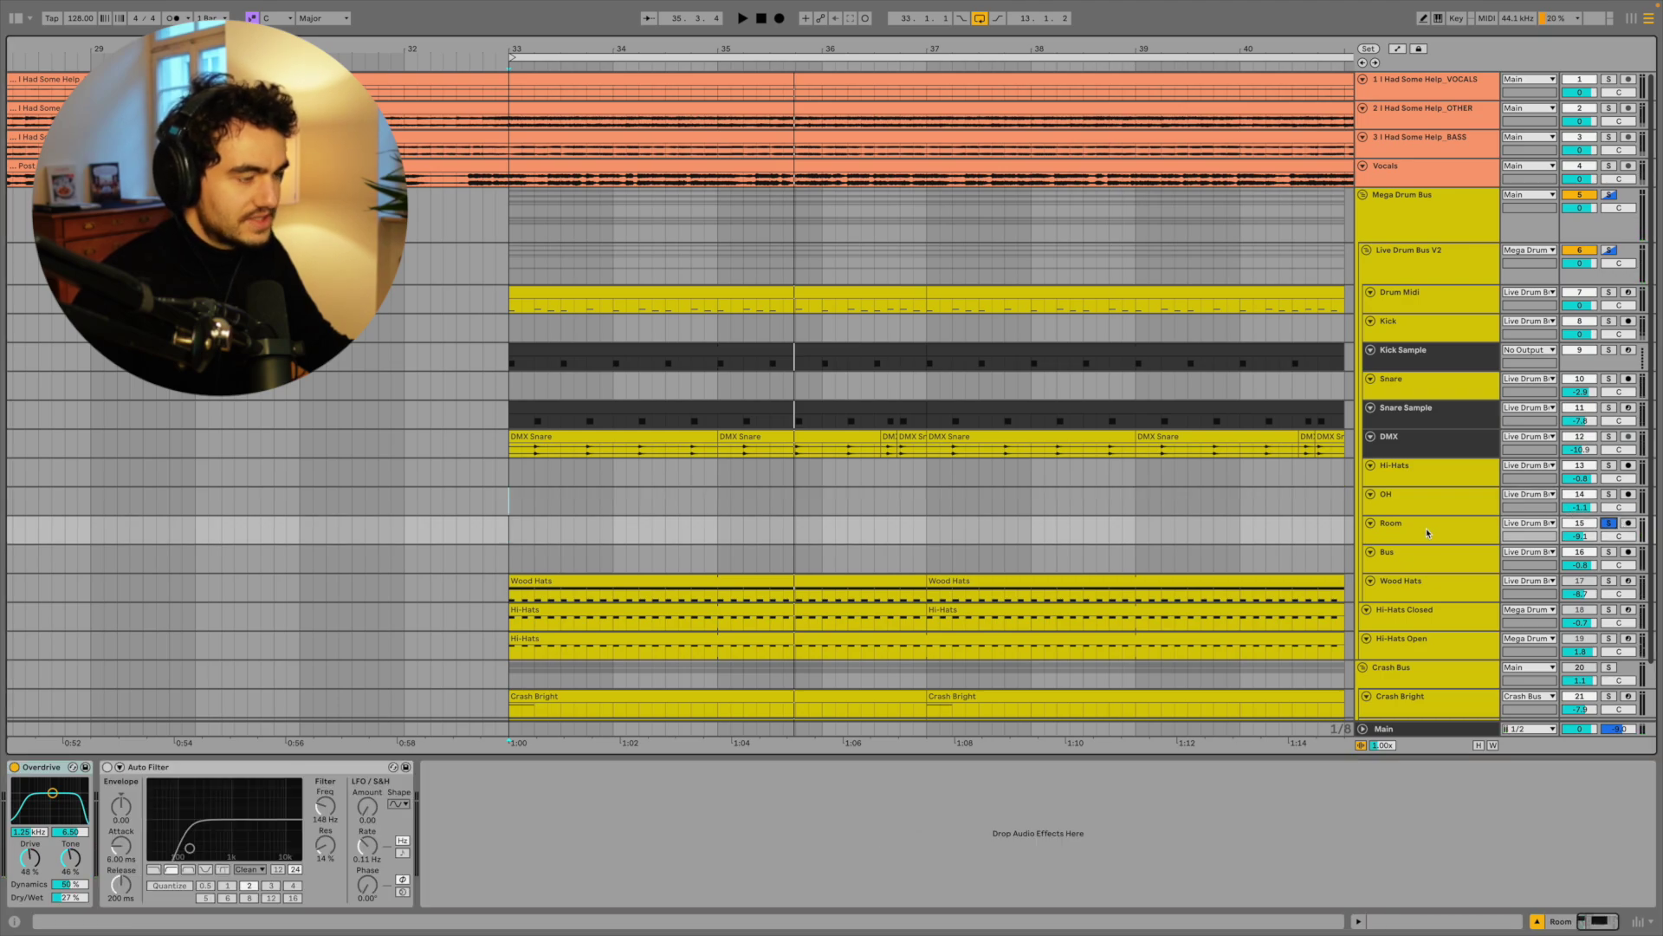
left_click(14, 767)
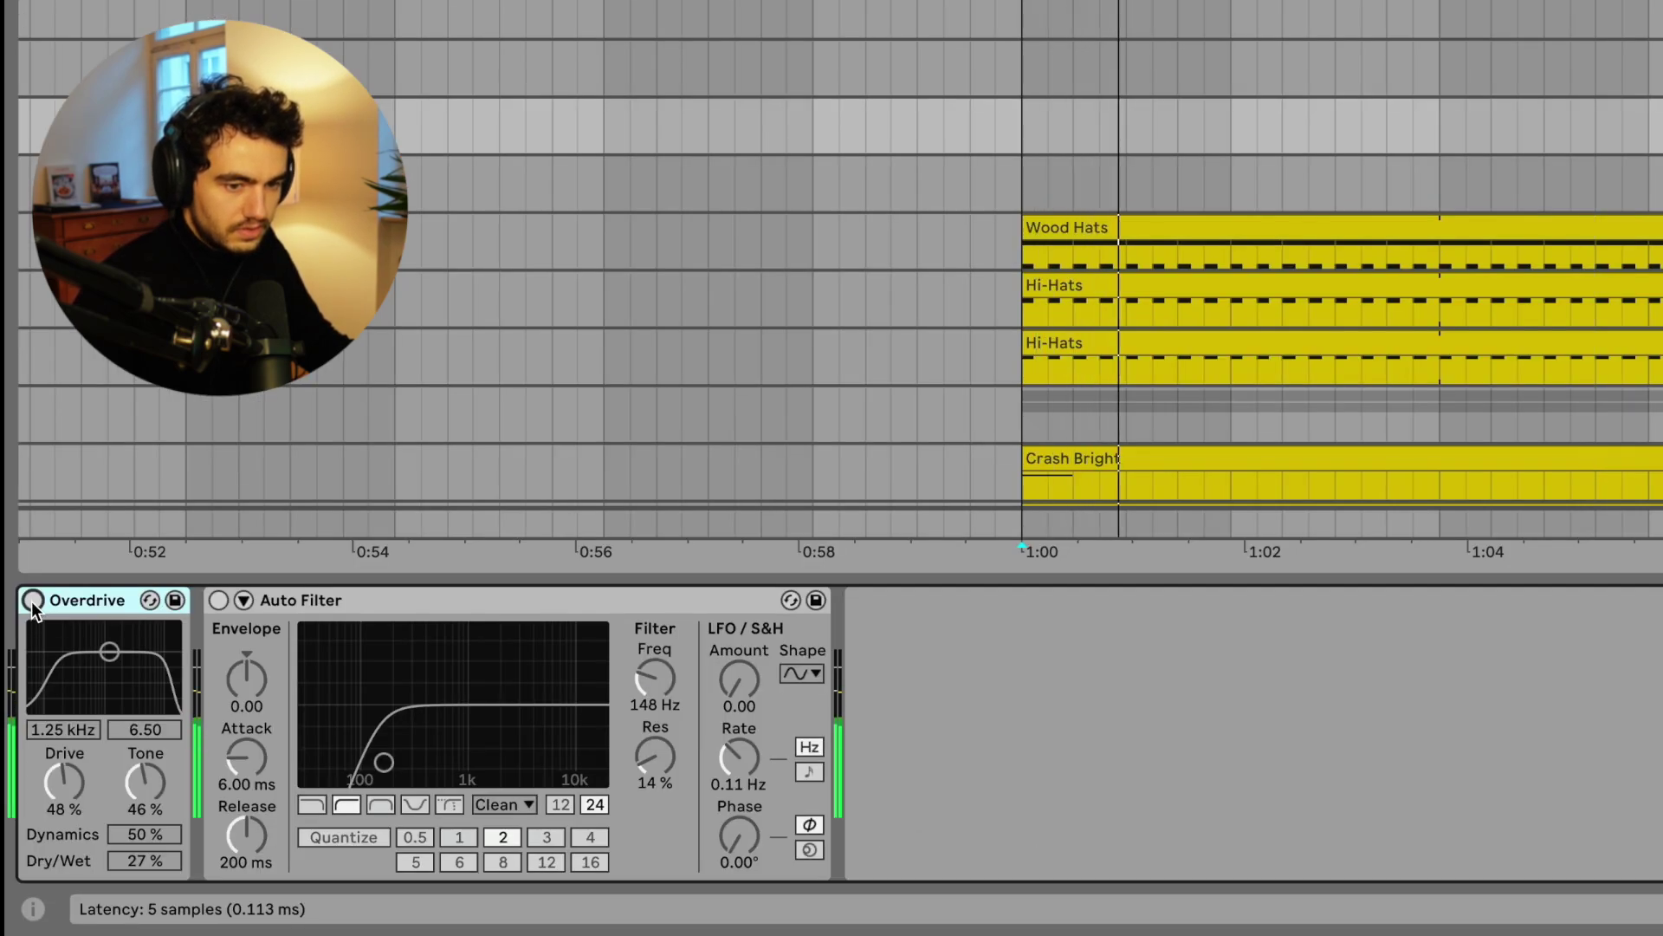
left_click(33, 600)
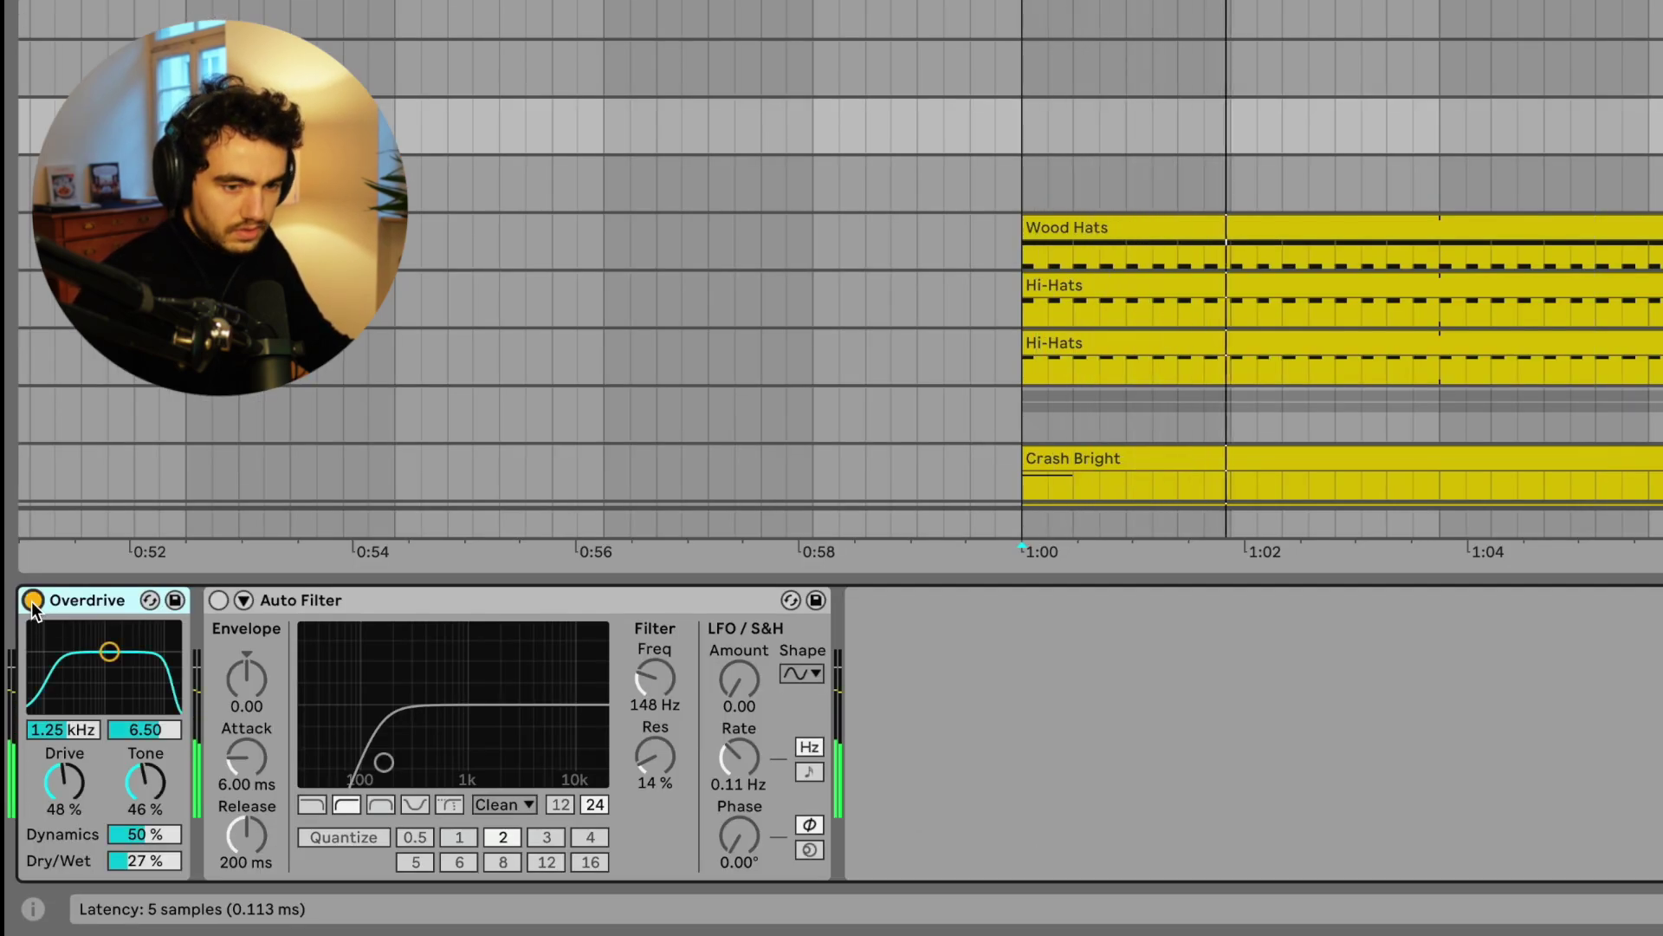
left_click(218, 600)
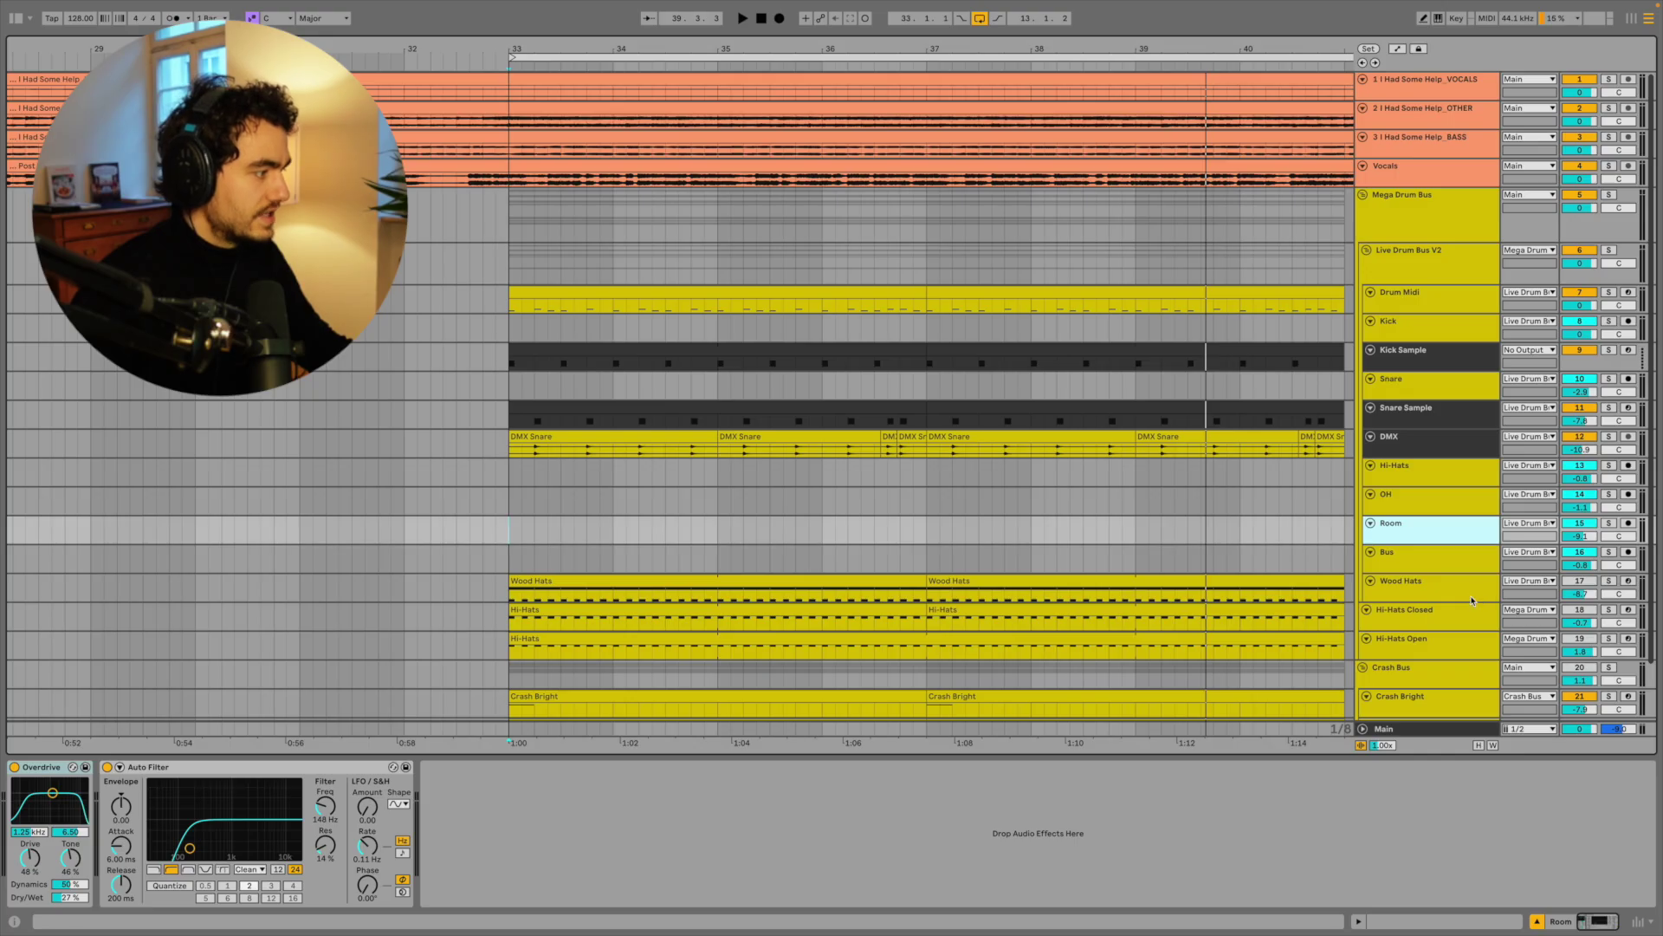
Step: Solo the Wood Hats track and disable its RC-20 Retro Color, Rabbit Tape and Newfangled effects together
left_click(1472, 592)
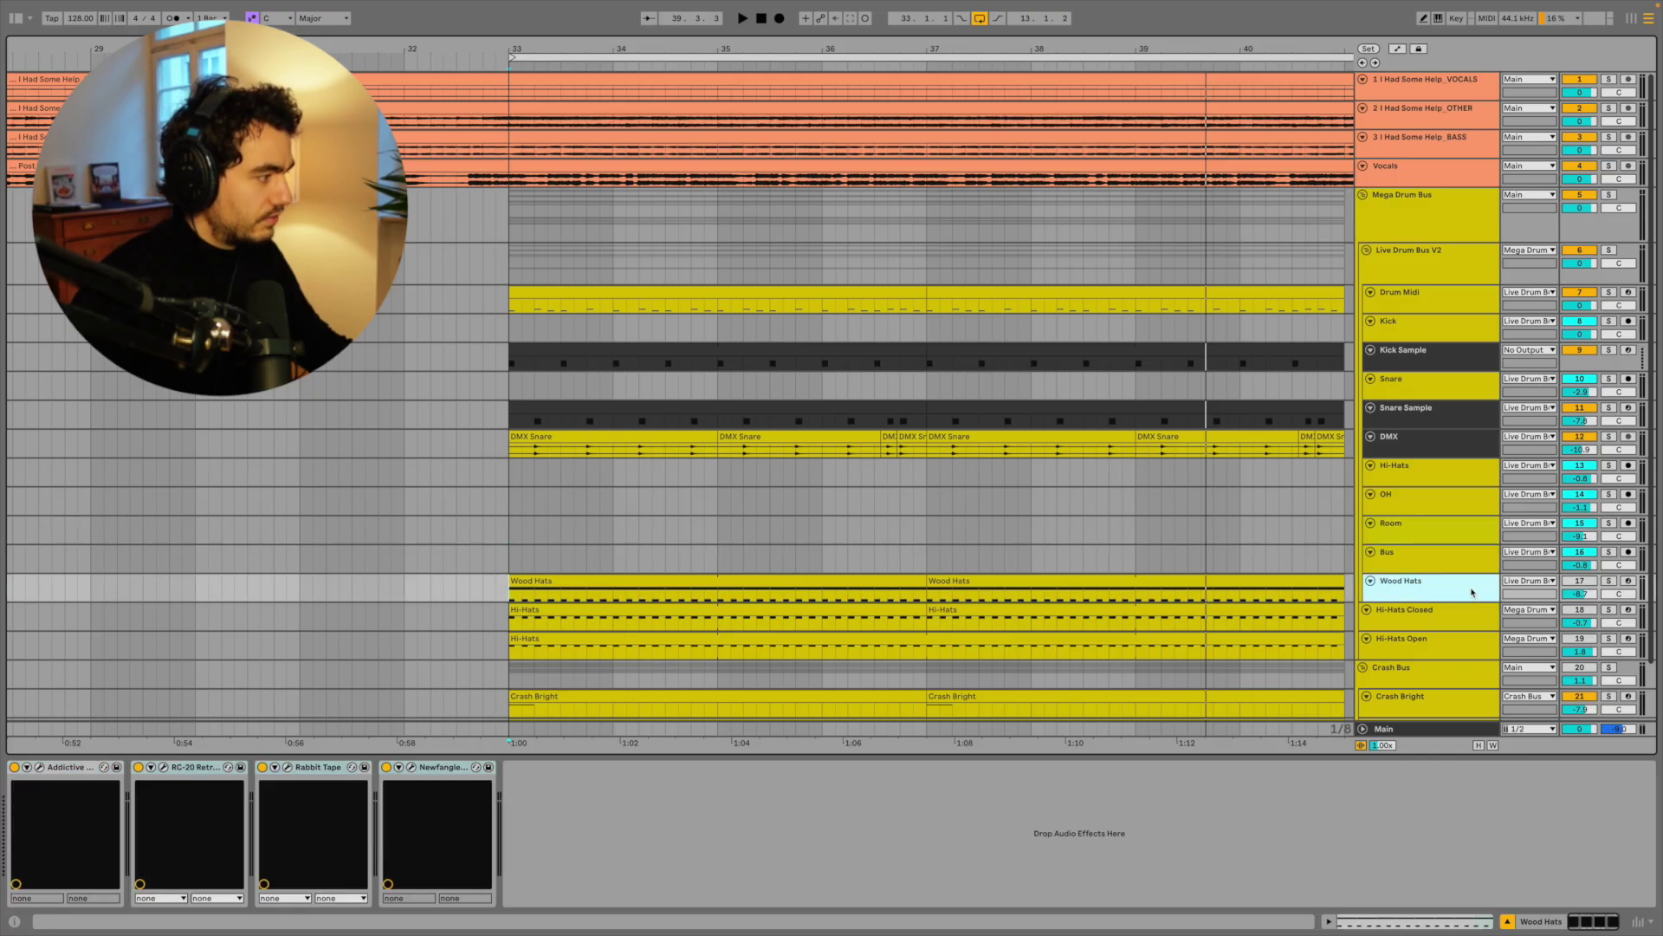
left_click(1609, 582)
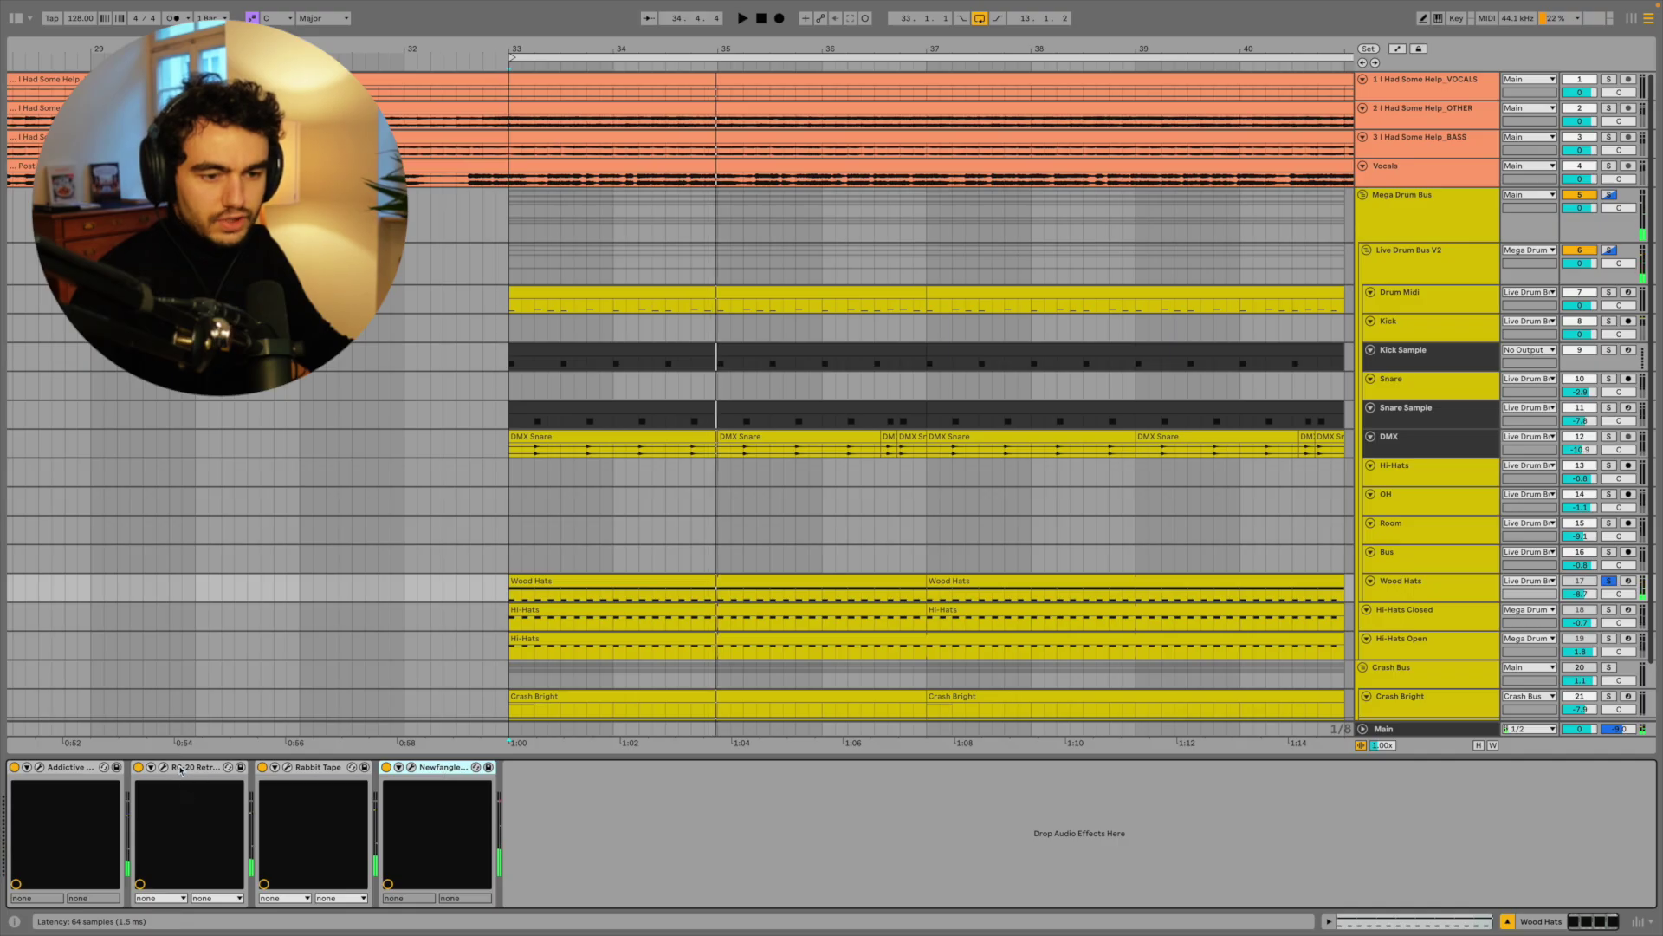
left_click(180, 767, "shift")
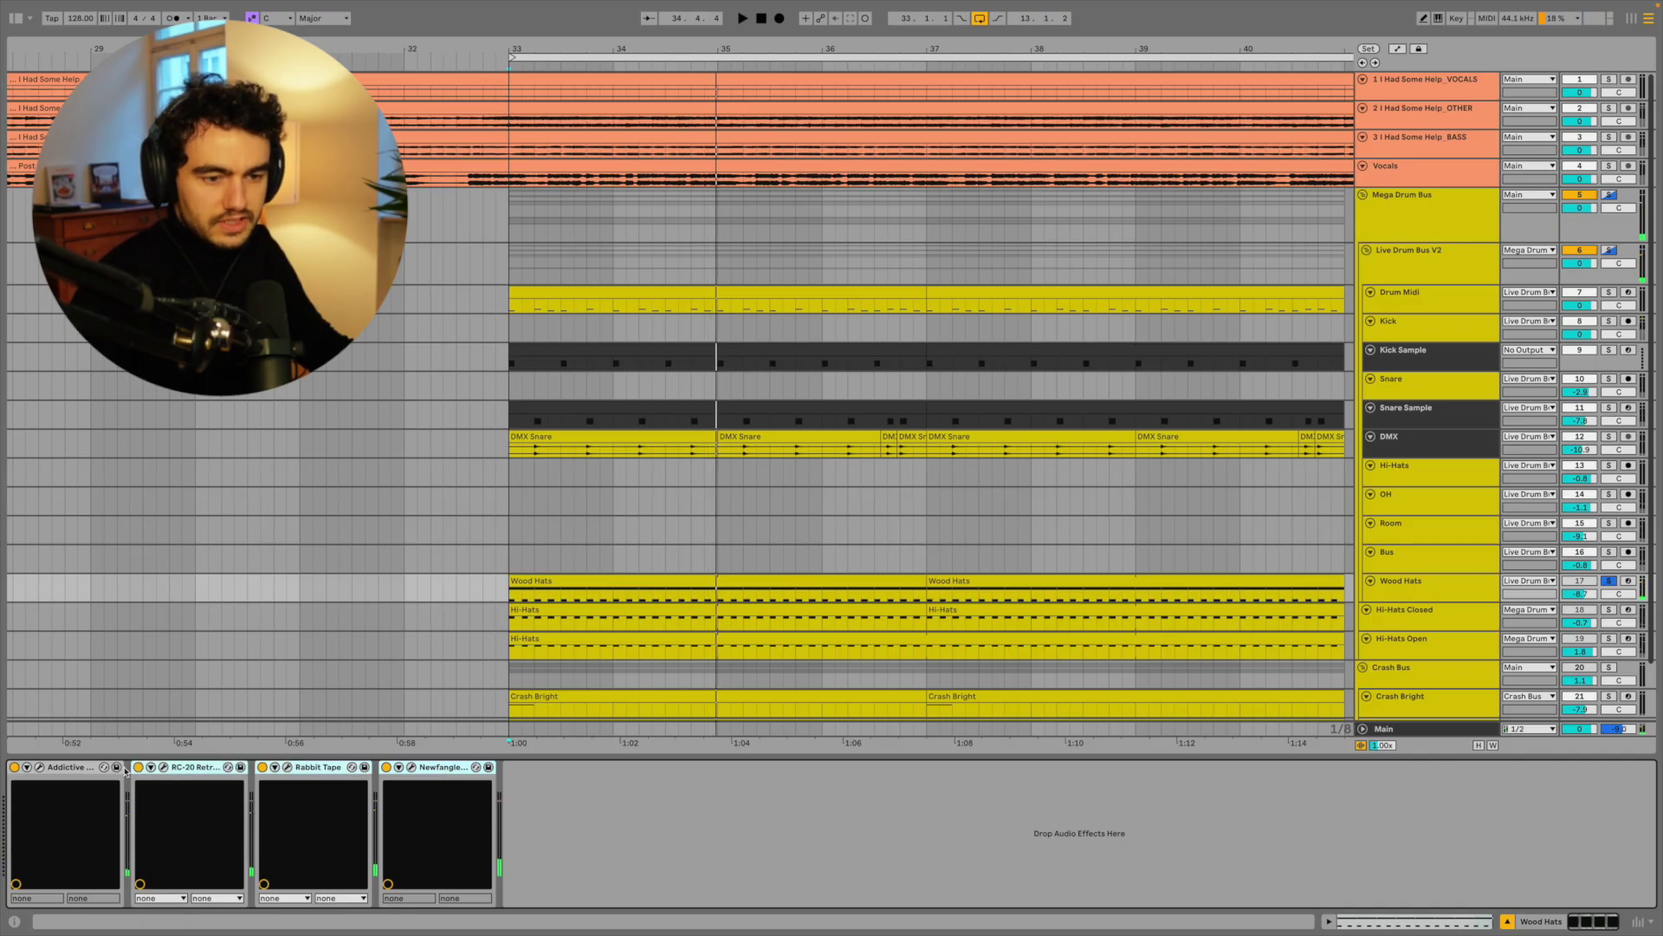
left_click(139, 767)
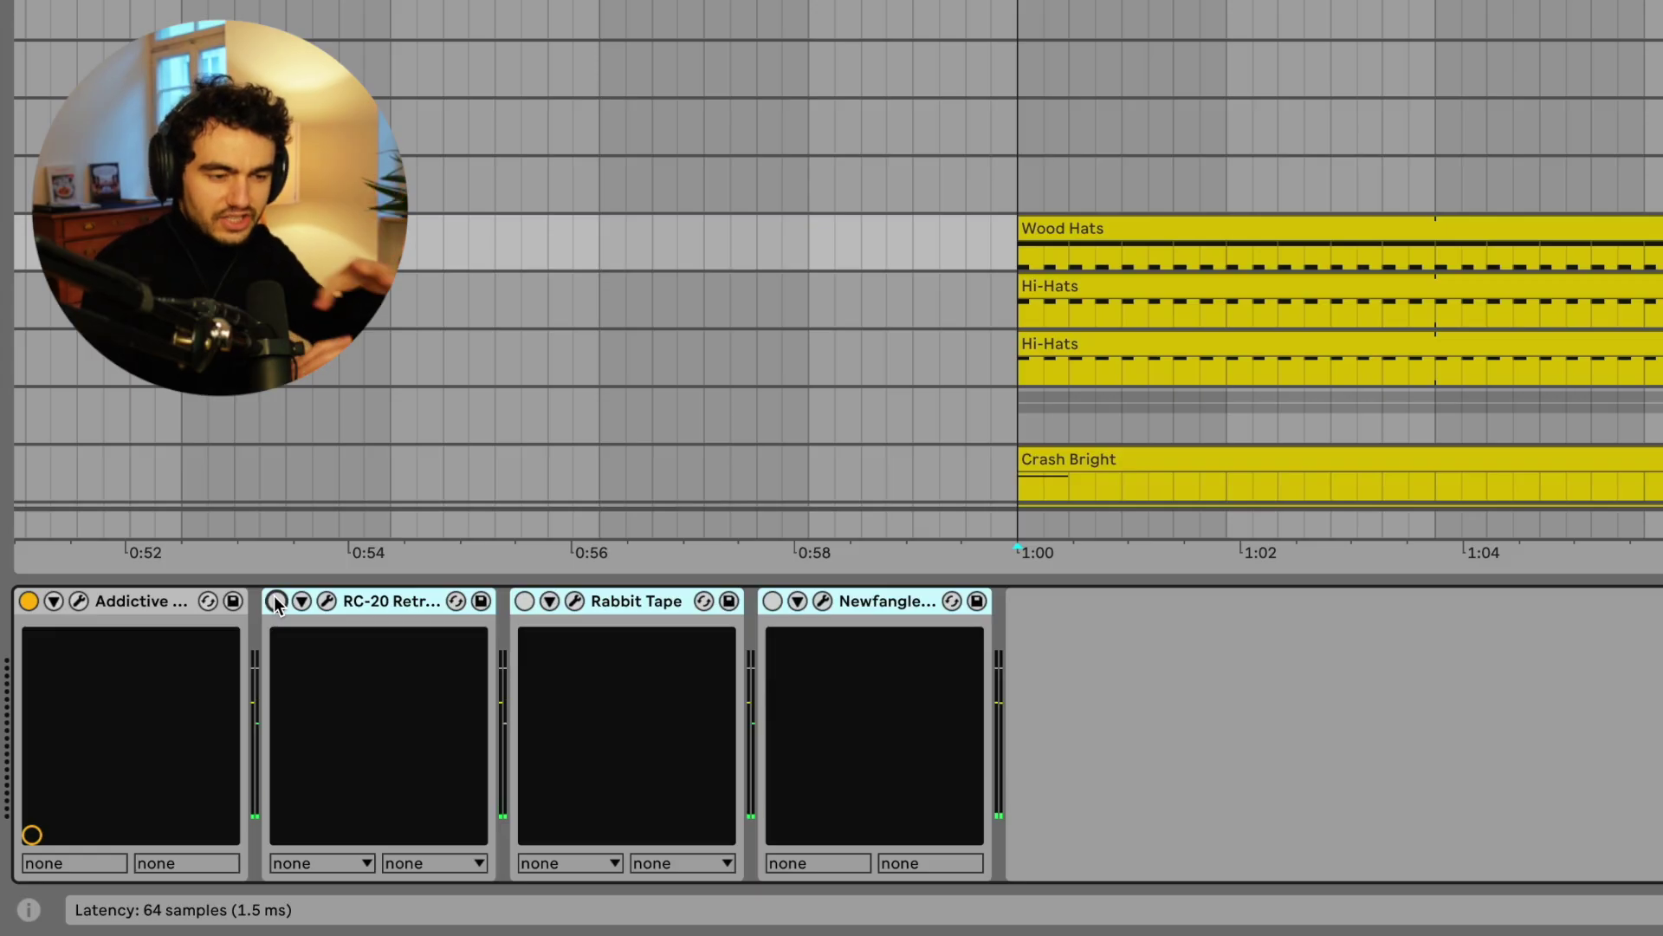
Step: Enable RC-20 Retro Color on the Wood Hats track and compare the sound with it off and on
left_click(276, 600)
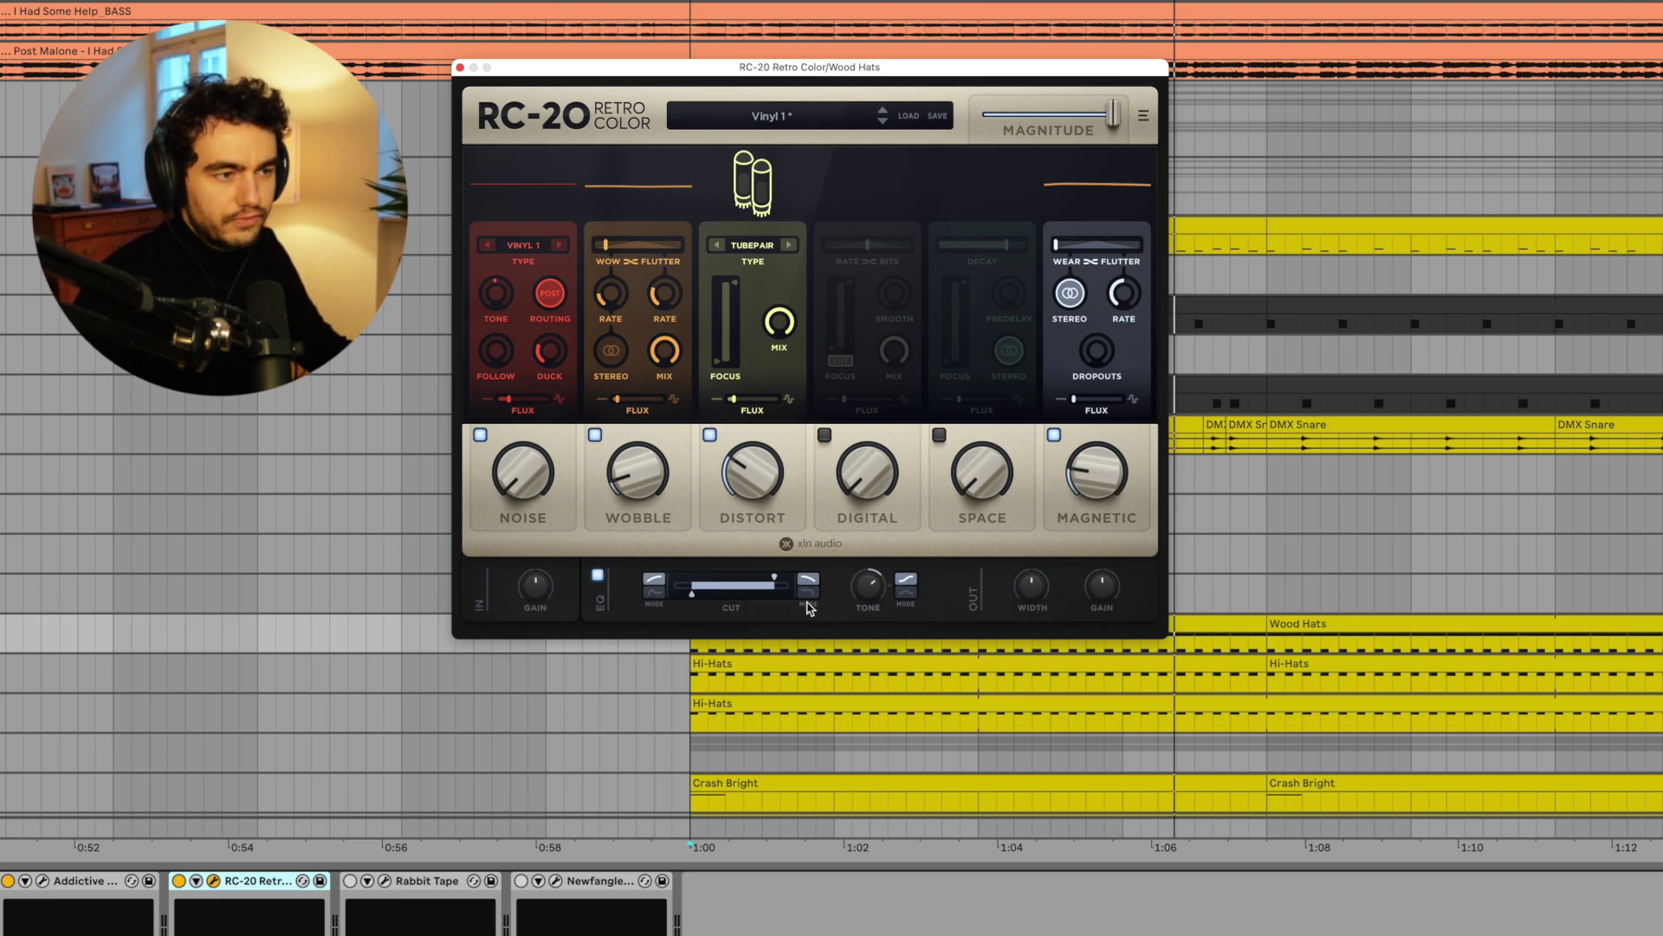
left_click(180, 880)
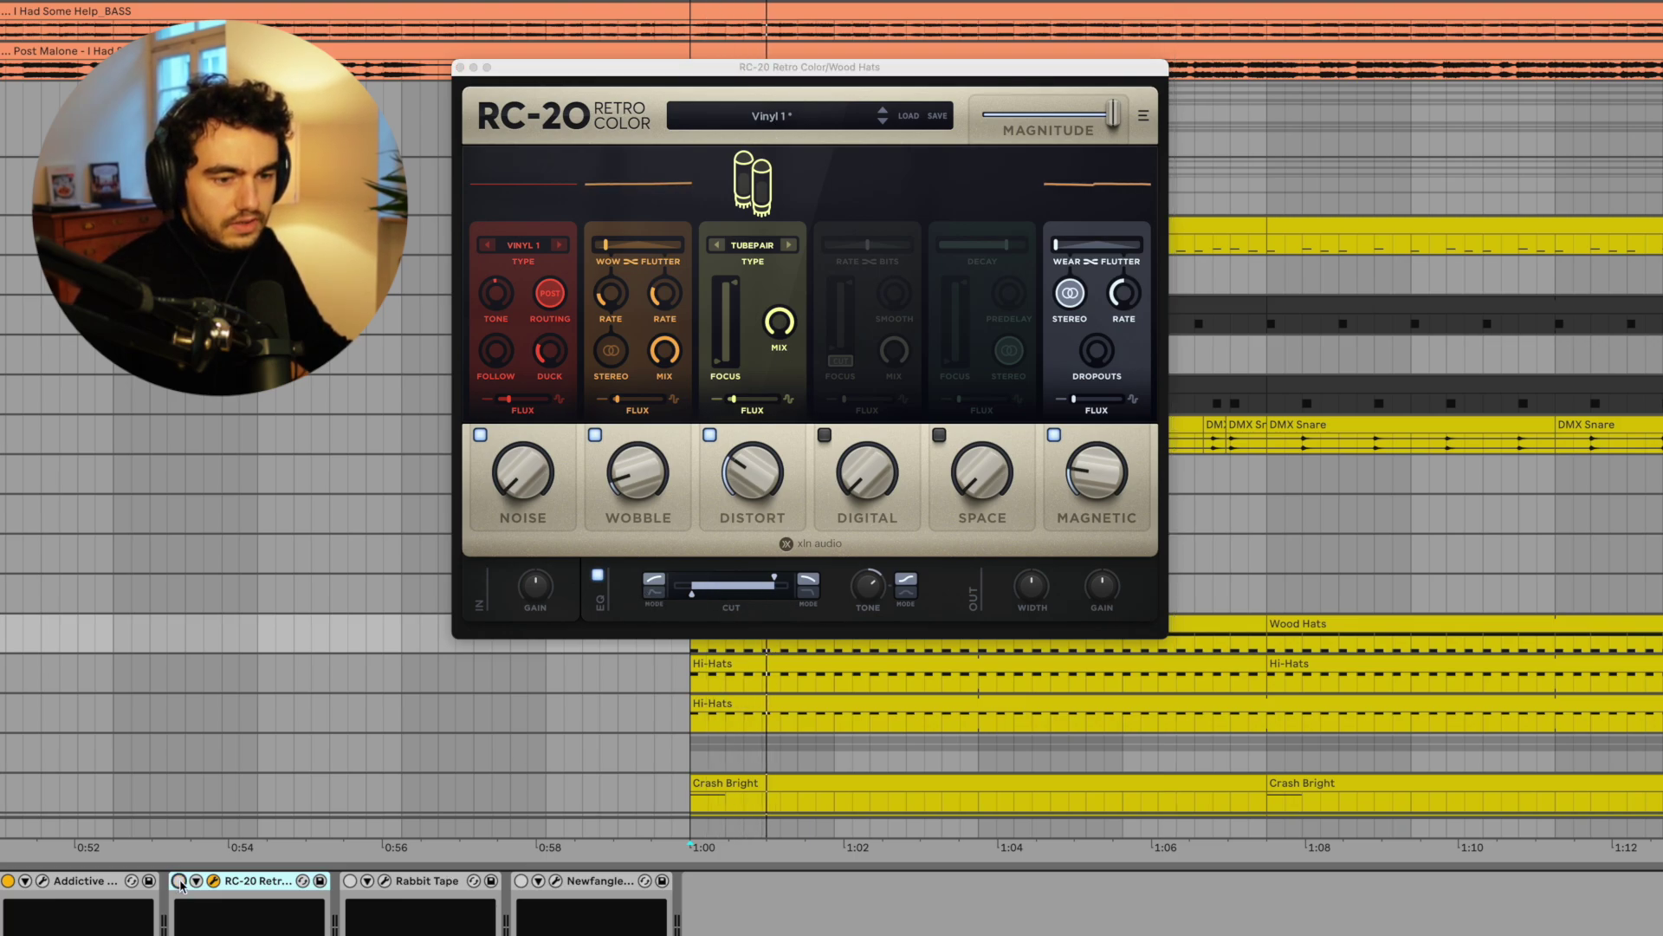
left_click(179, 880)
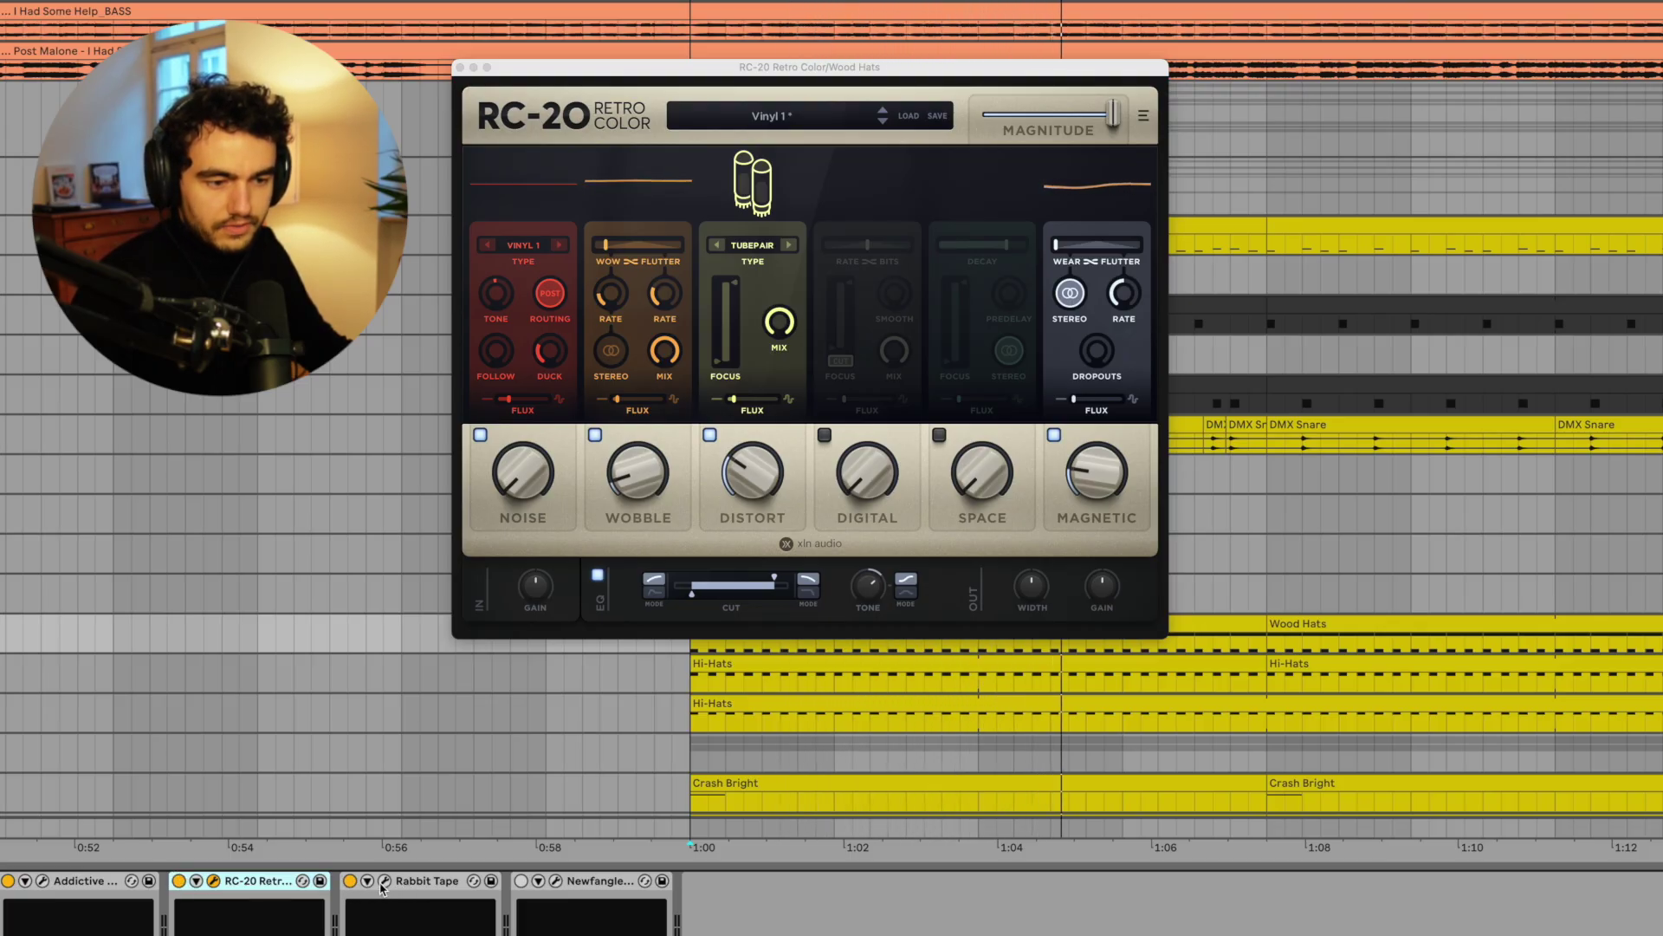
Step: Enable Rabbit Tape on the Wood Hats track, comparing the sound with and without it
left_click(350, 881)
left_click(349, 881)
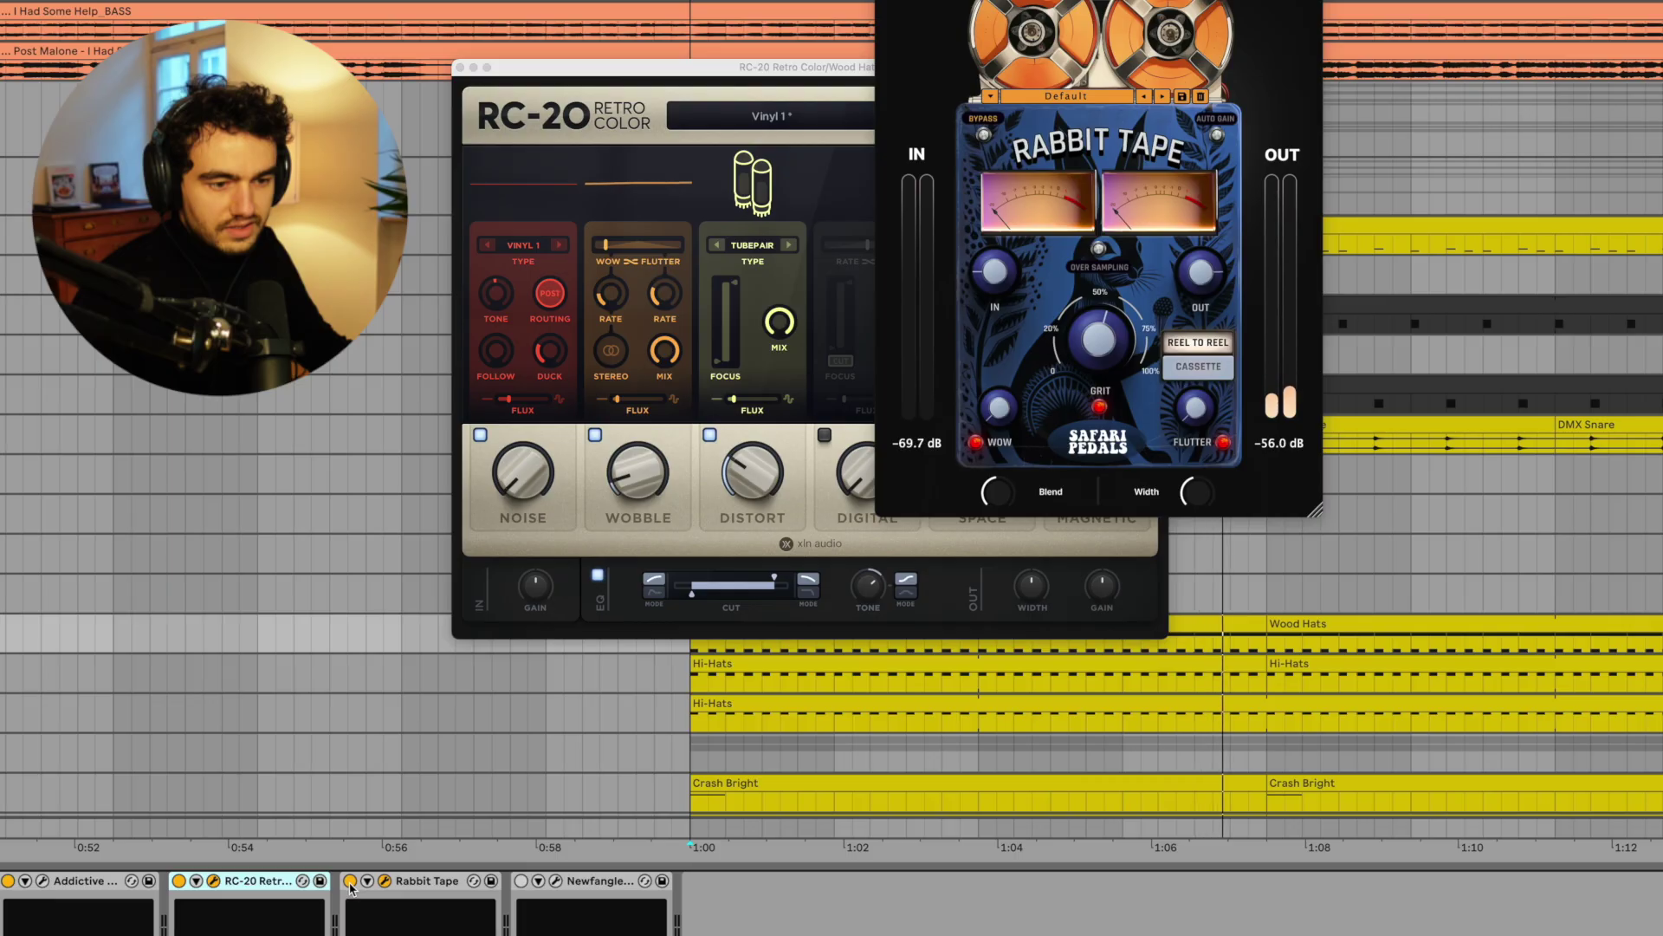
left_click(349, 881)
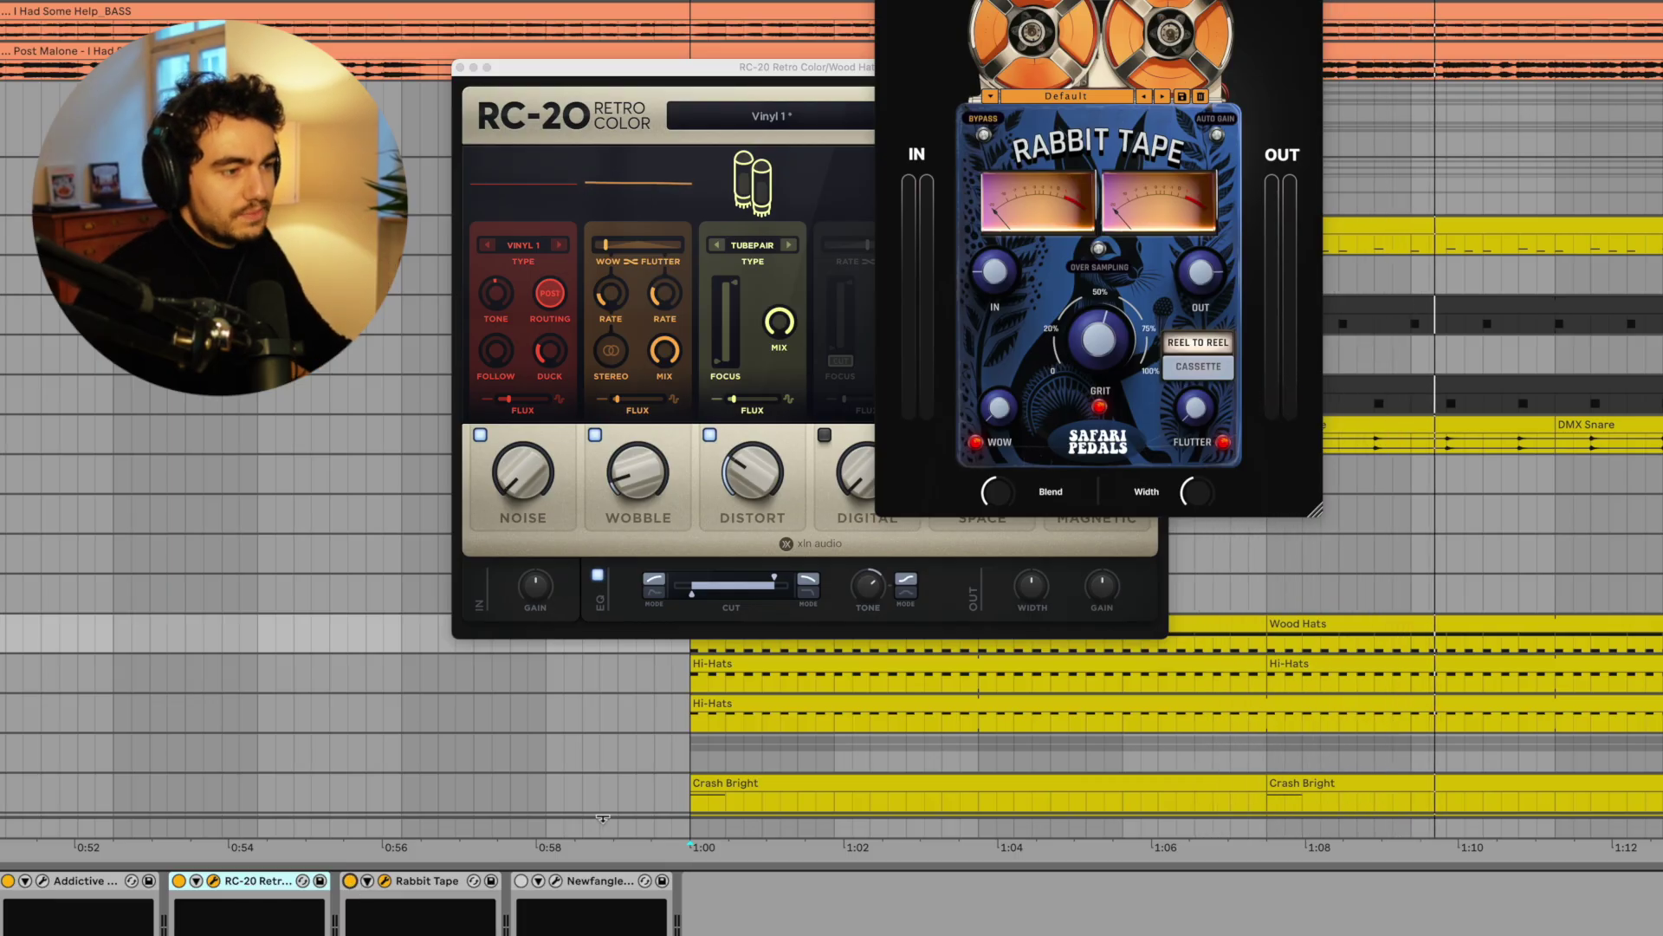
mouse_move(1008, 493)
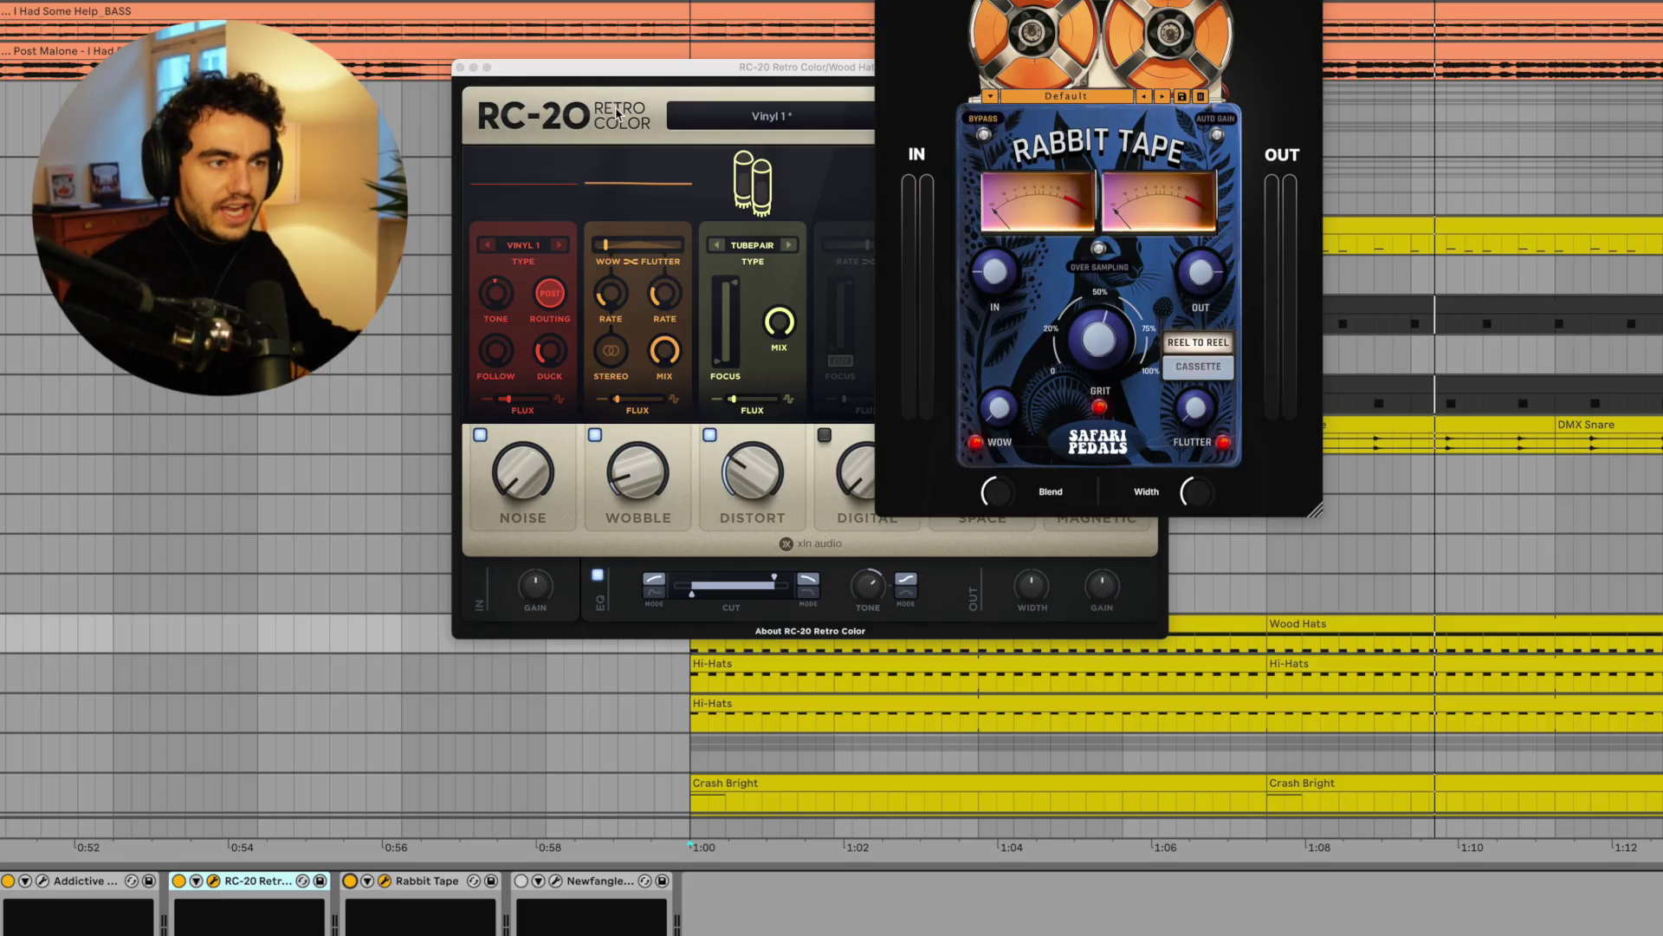
Step: Enable Newfangled Punctuate on the Wood Hats track, open its window and toggle the effect to compare the sound
left_click(460, 68)
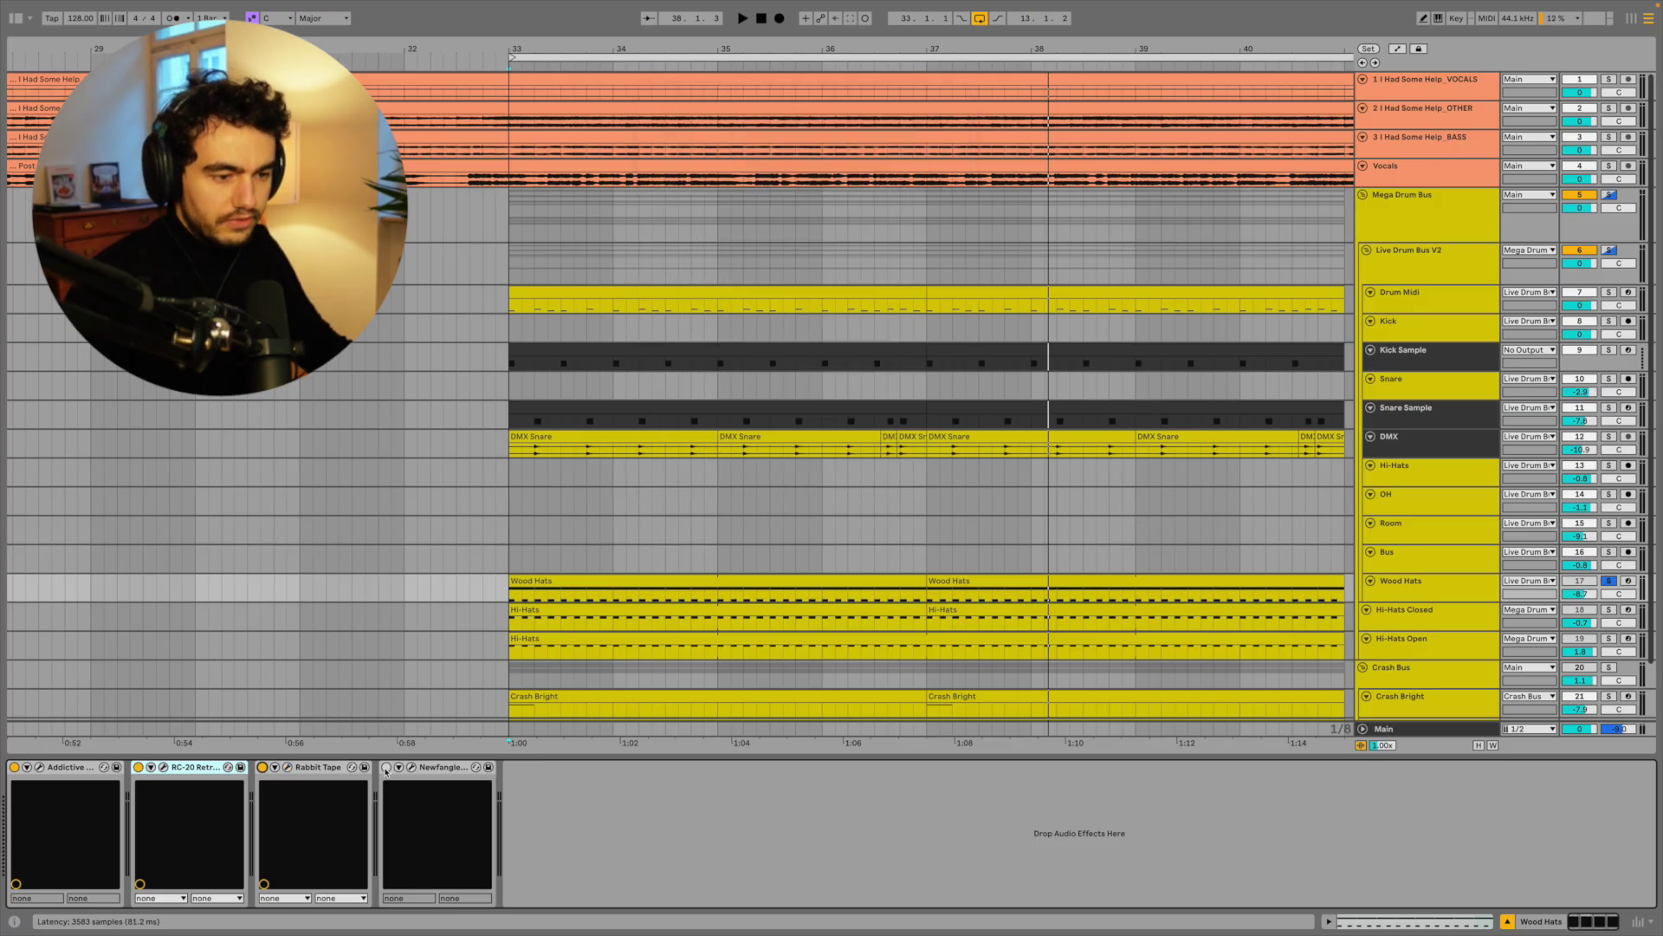
left_click(412, 766)
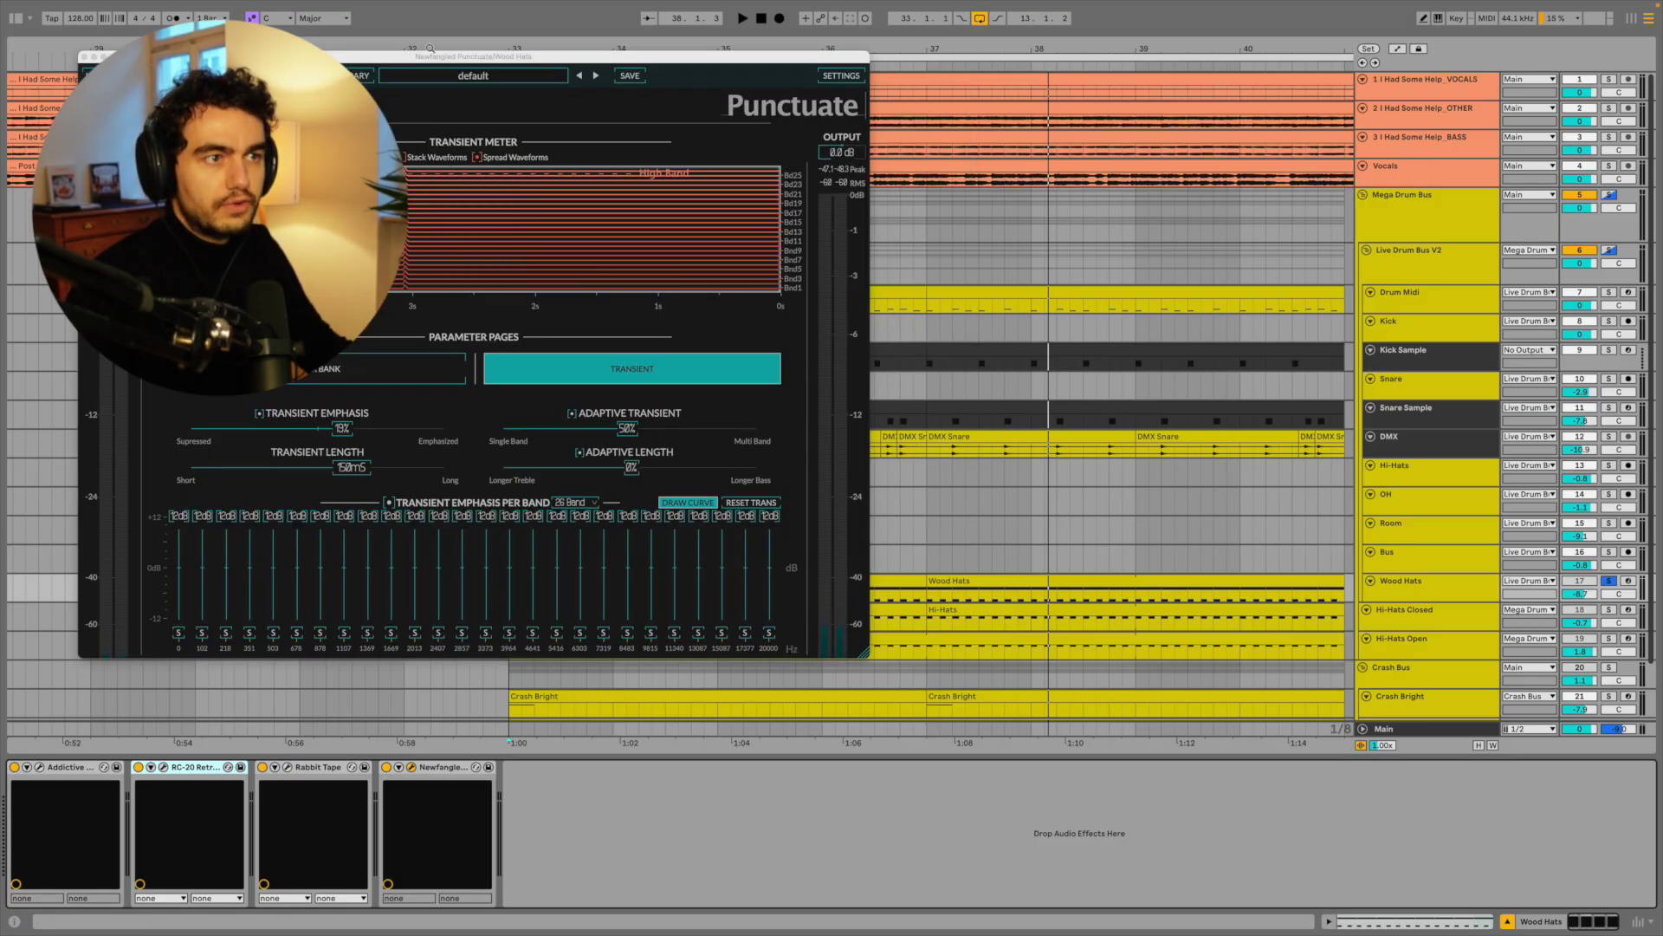
left_click_drag(429, 58, 650, 67)
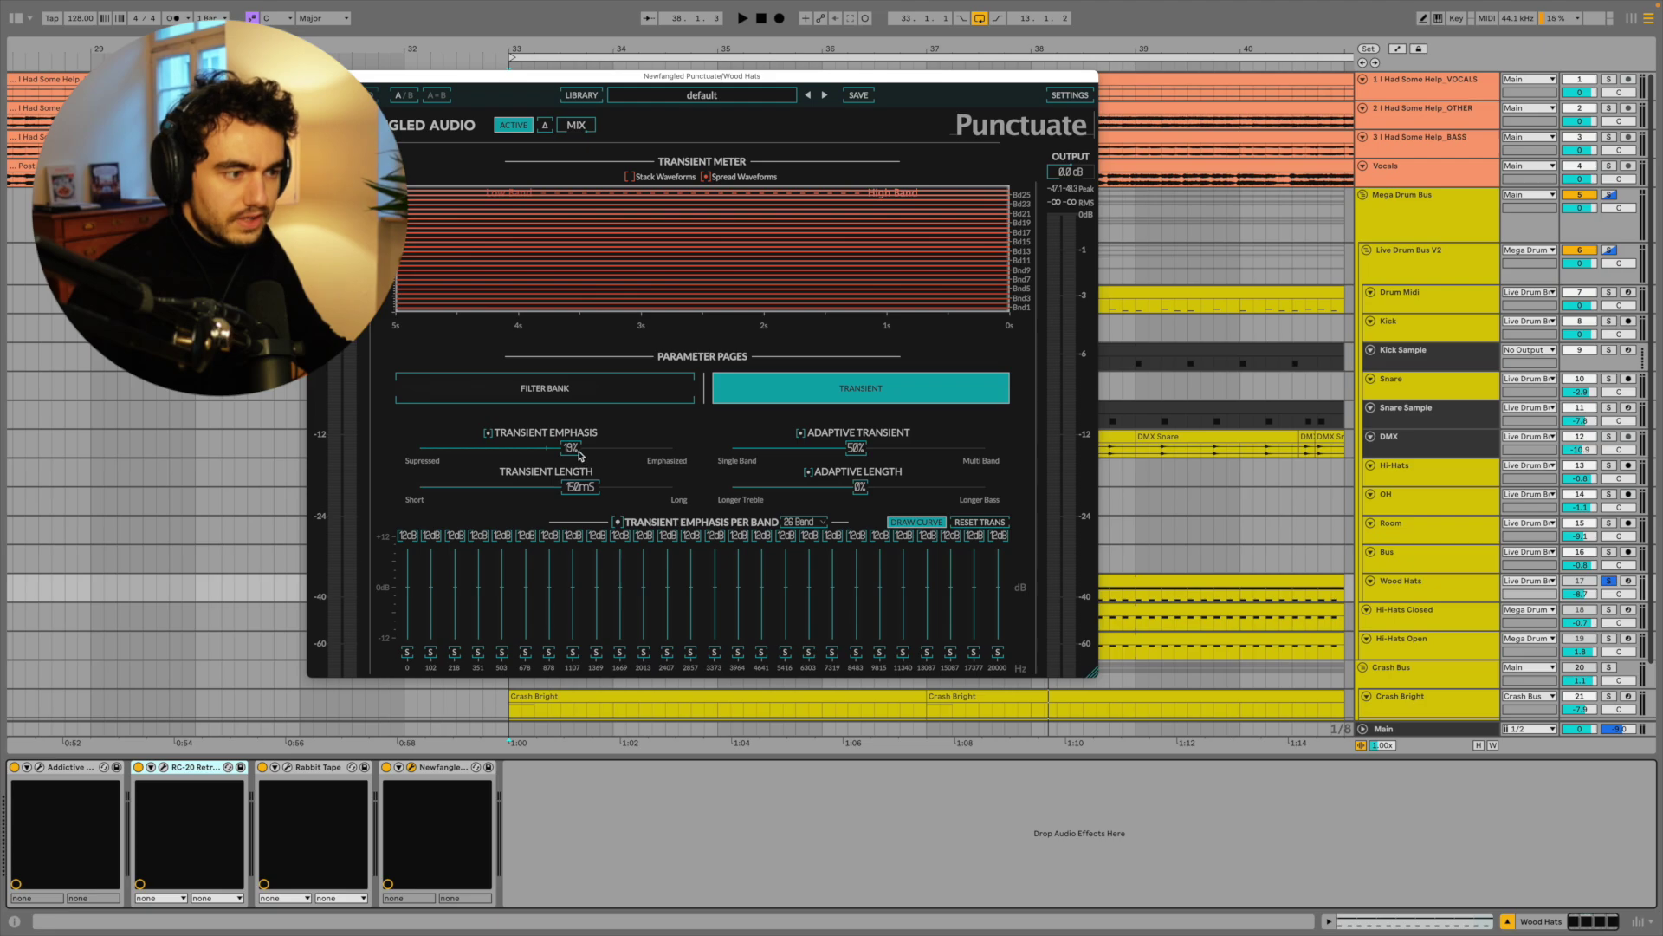
left_click(386, 767)
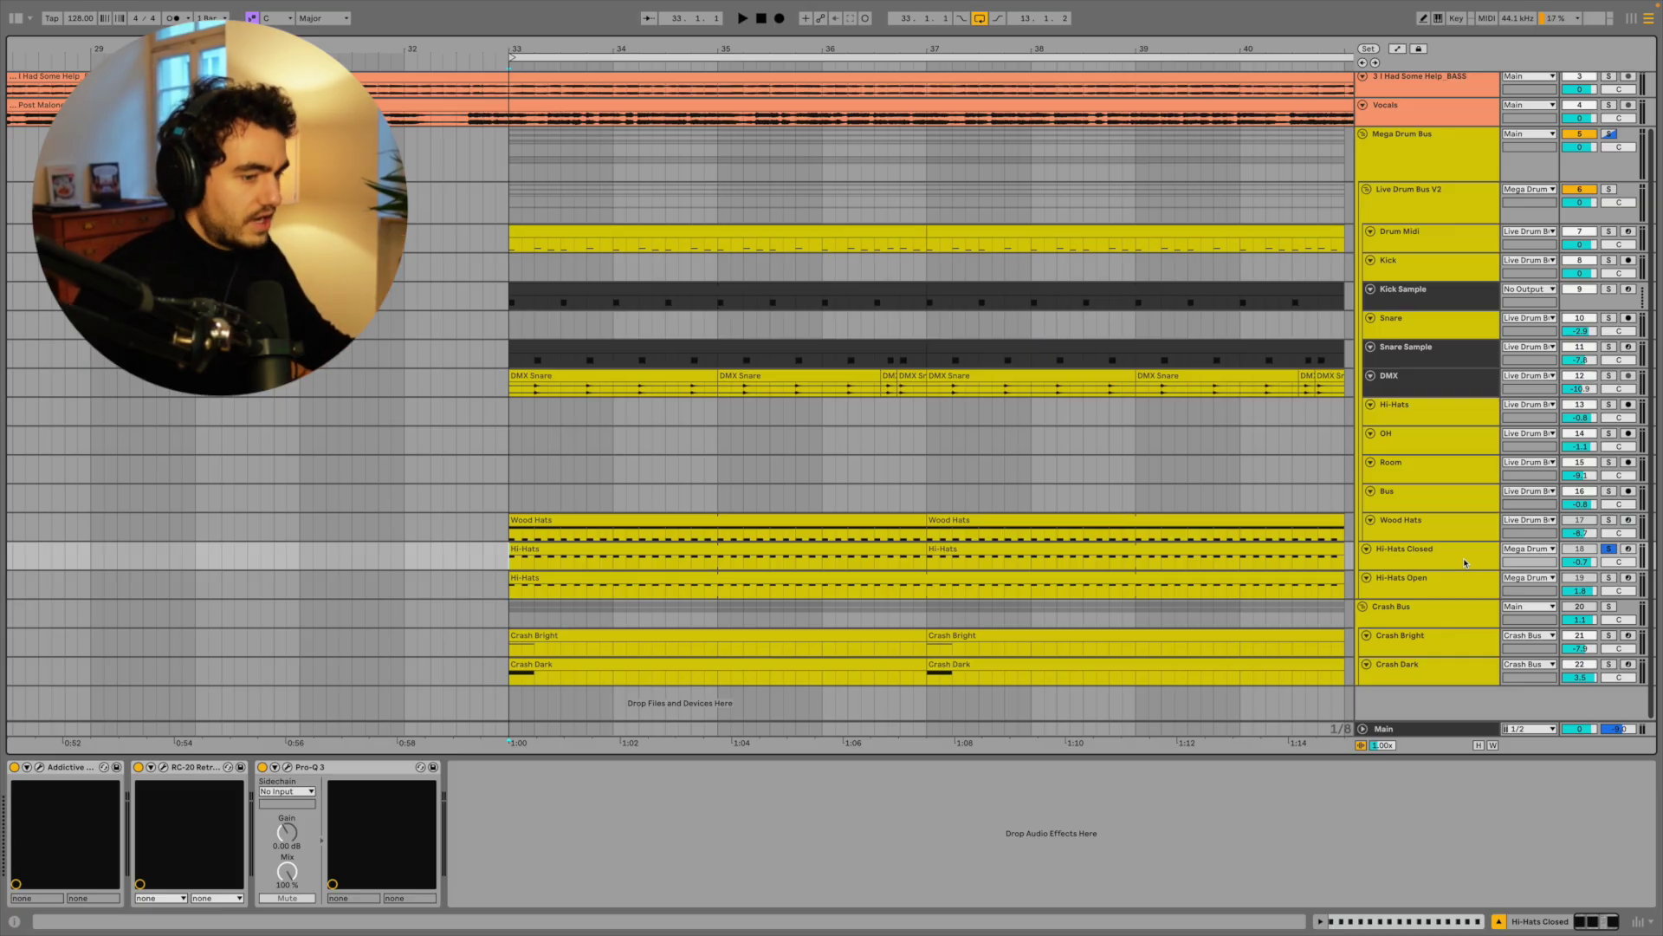
Step: Open RC-20 Retro Color on the Hi-Hats Closed track and compare the sound with the effect off and on
left_click(1464, 563)
left_click(165, 768)
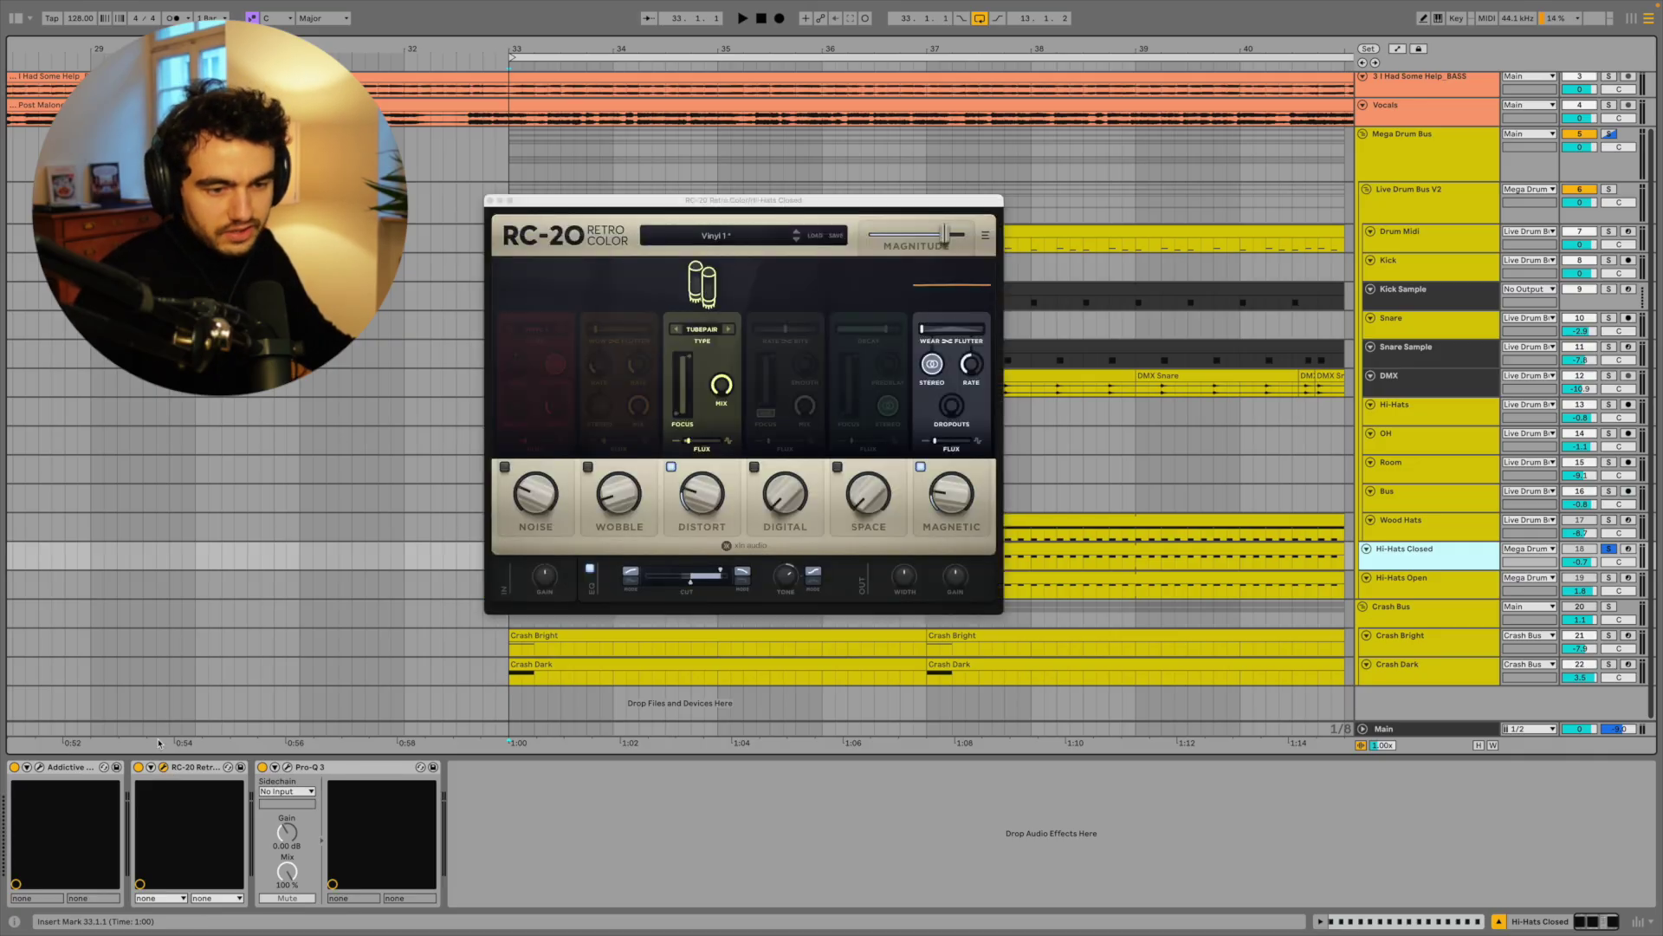
left_click(137, 767)
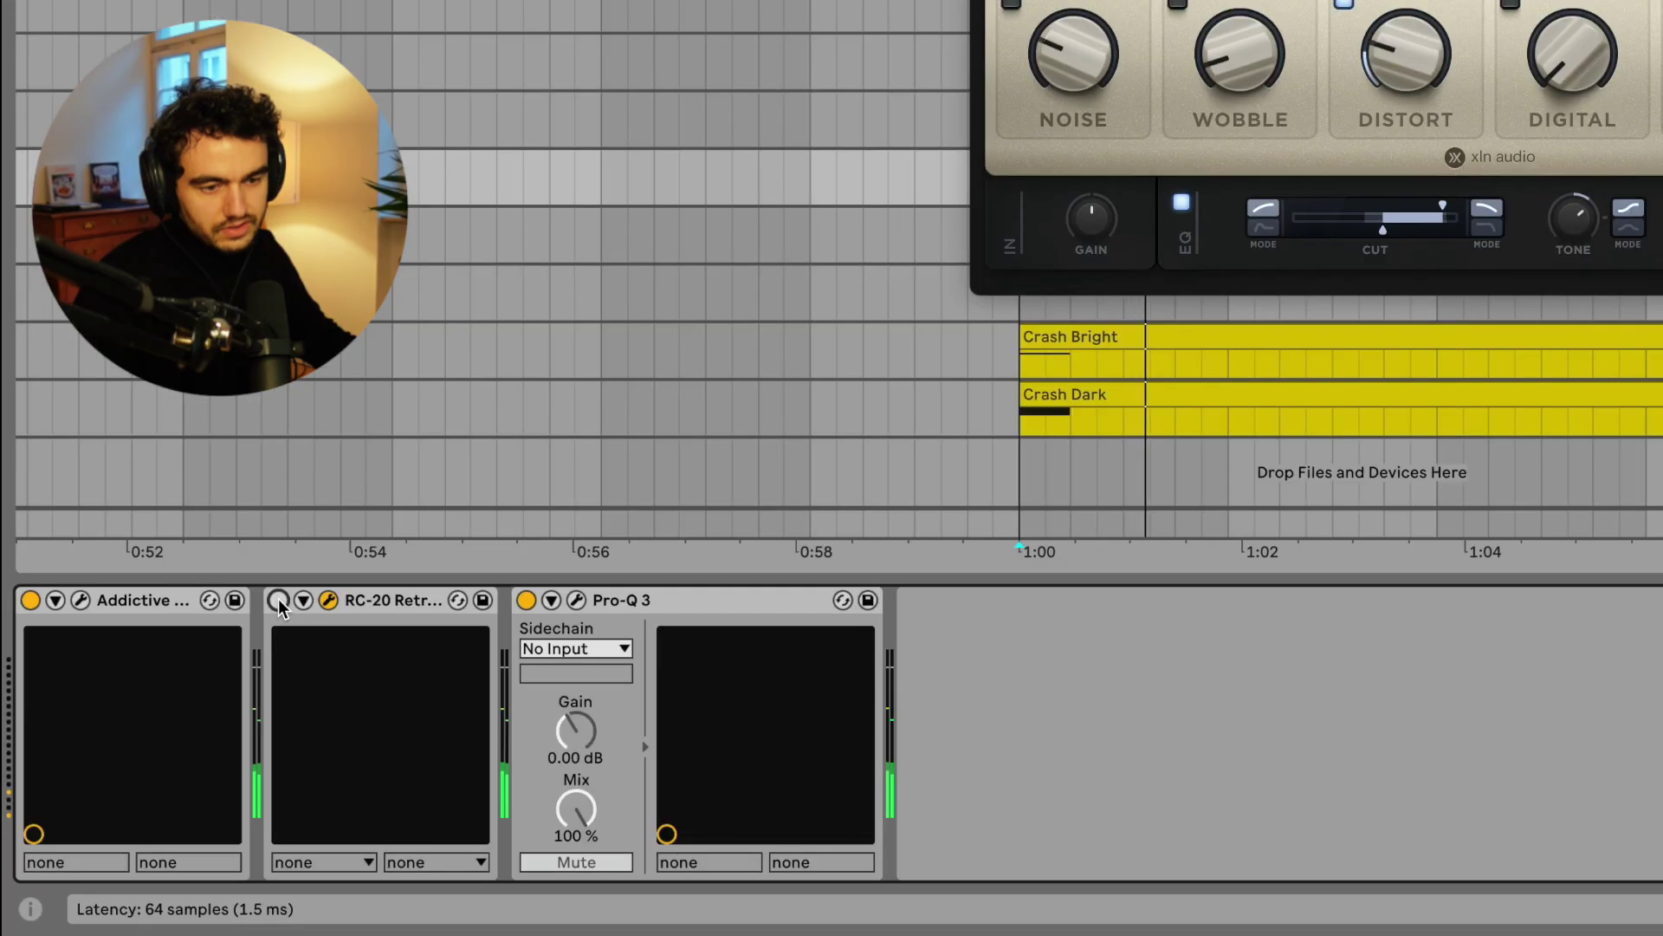
left_click(278, 599)
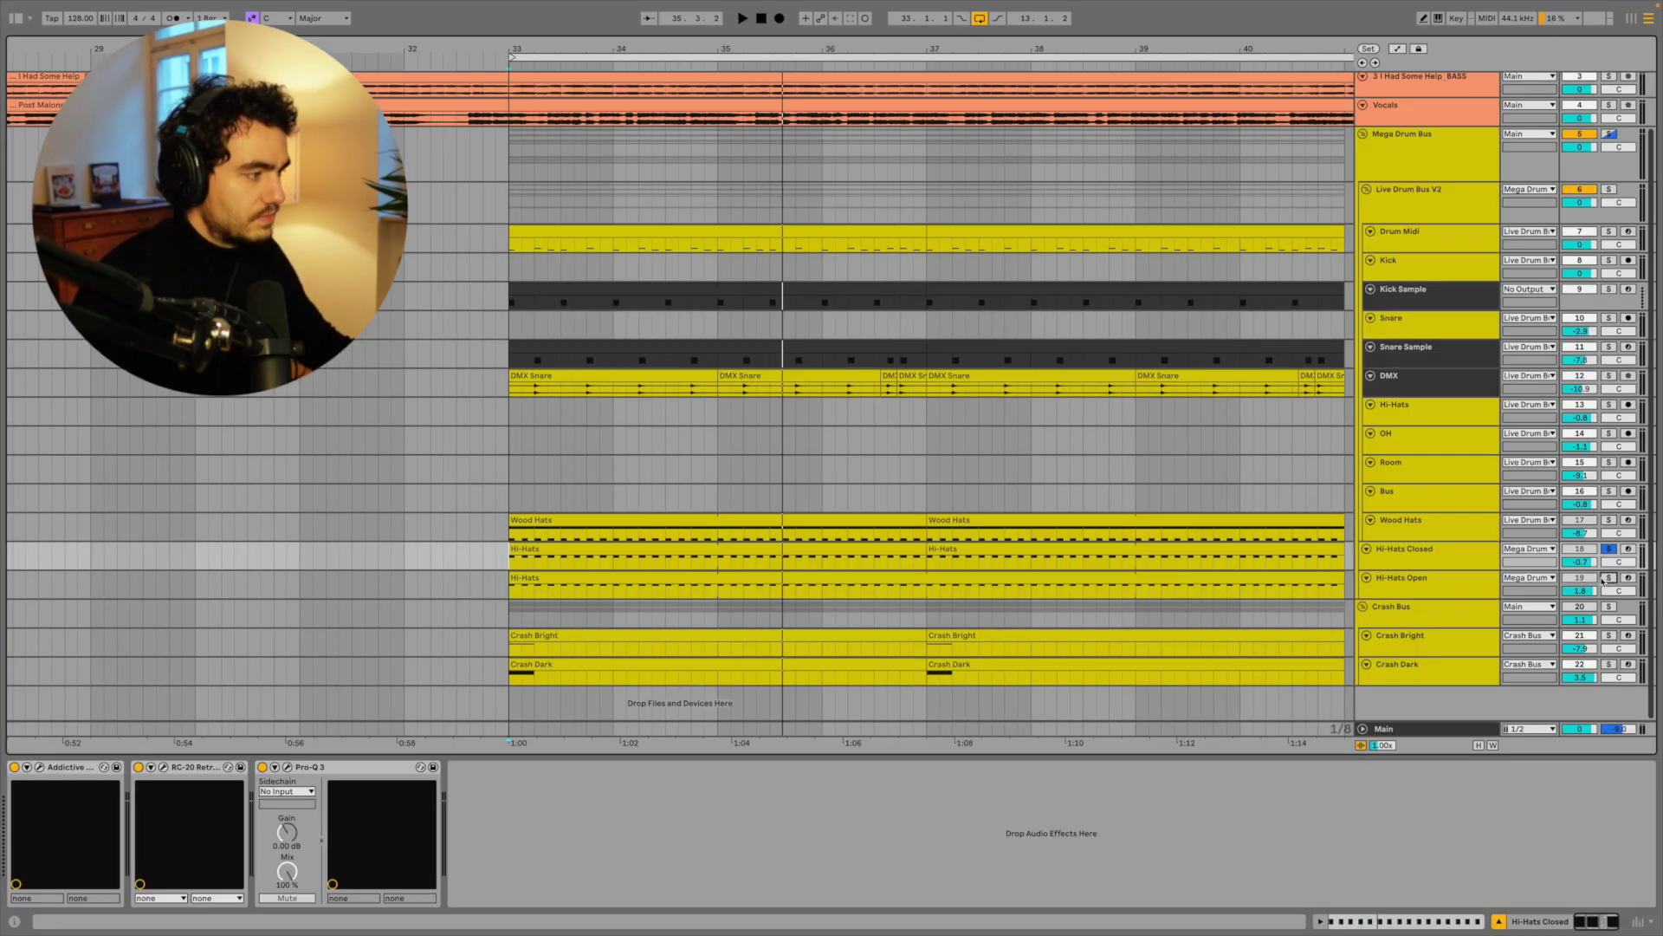
Step: Solo the Hi-Hats Open track and compare its sound with RC-20, Pro-Q 3, Drum Buss and Newfangled switched off and on together
left_click(1012, 256)
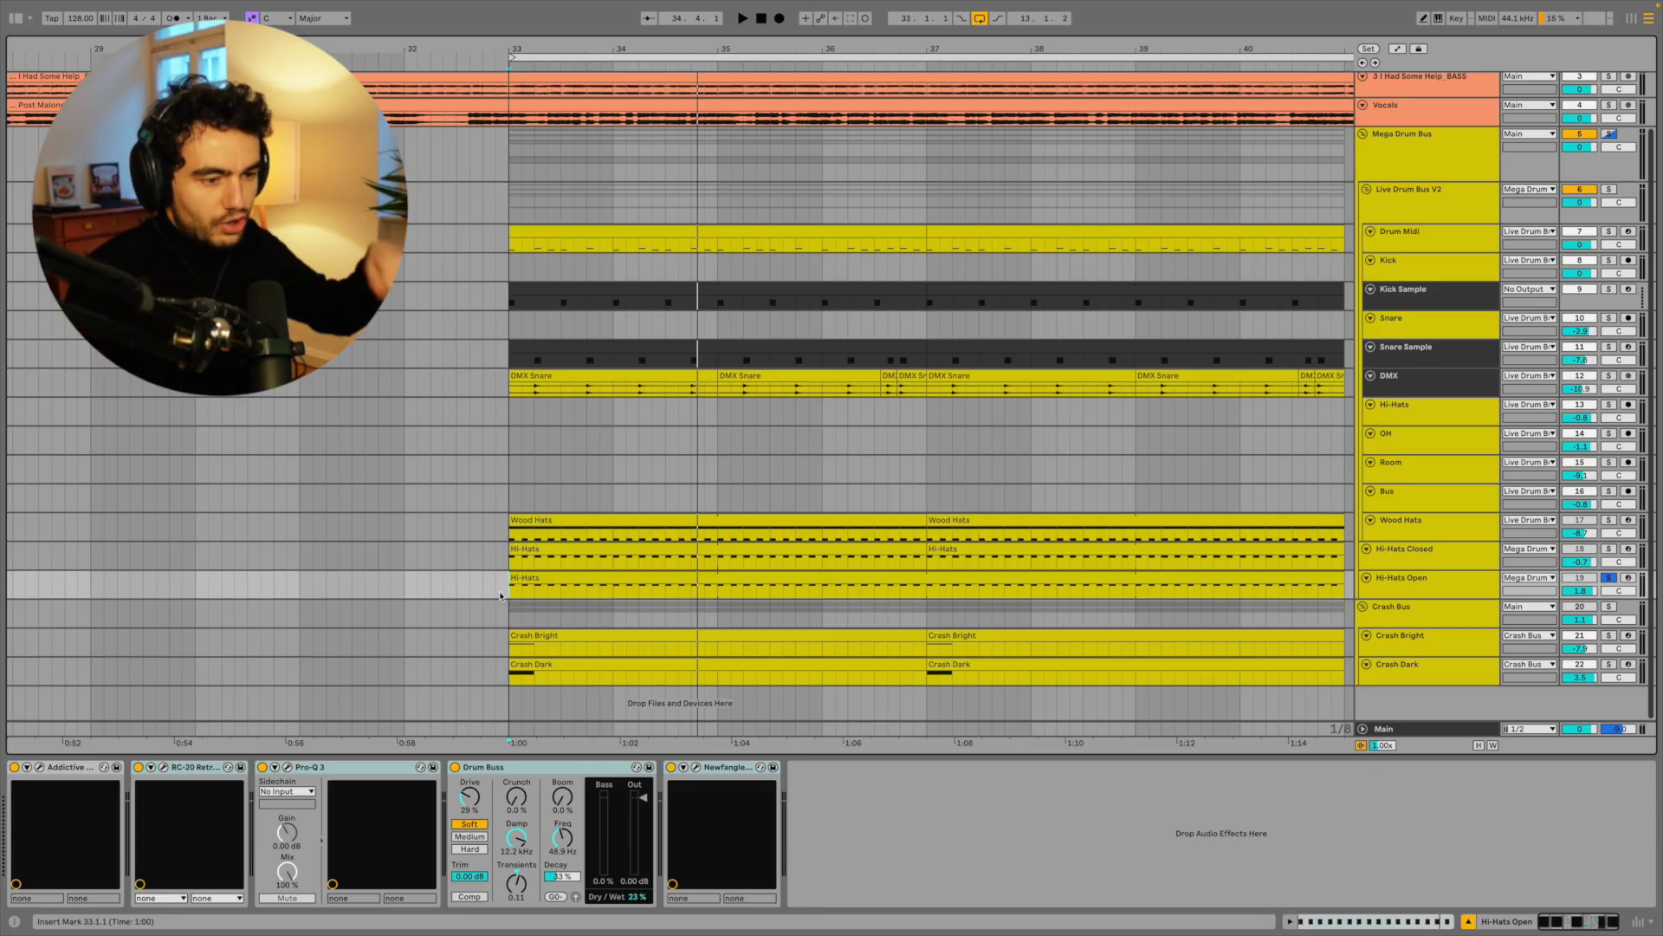
left_click(737, 778)
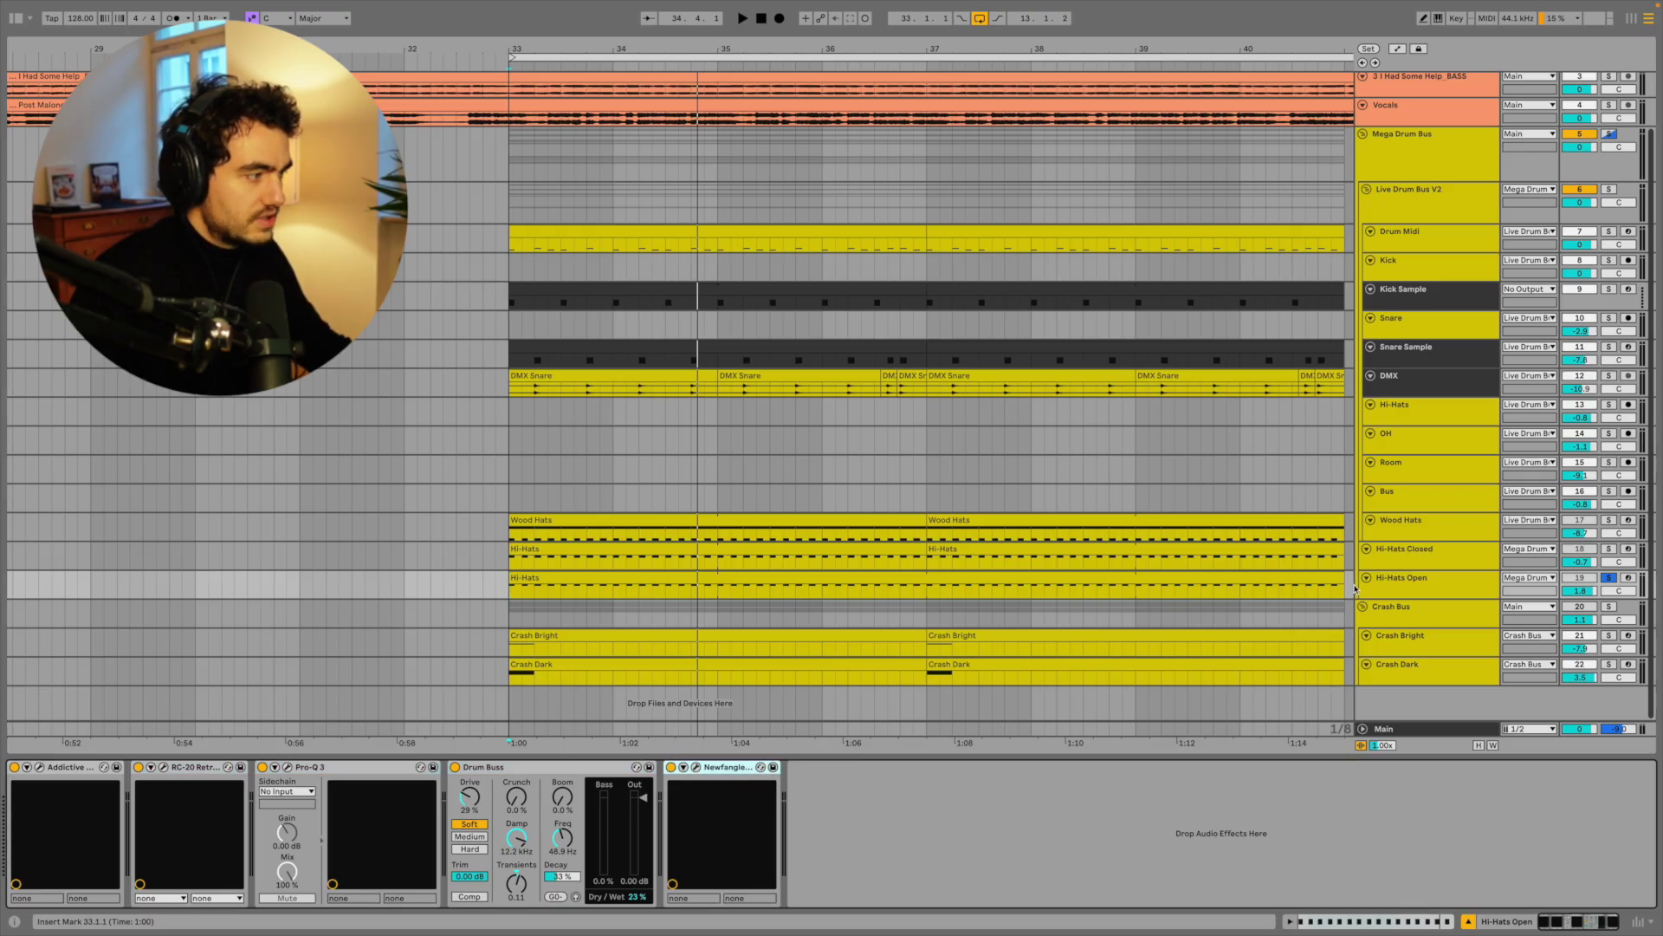
left_click(173, 771, "shift")
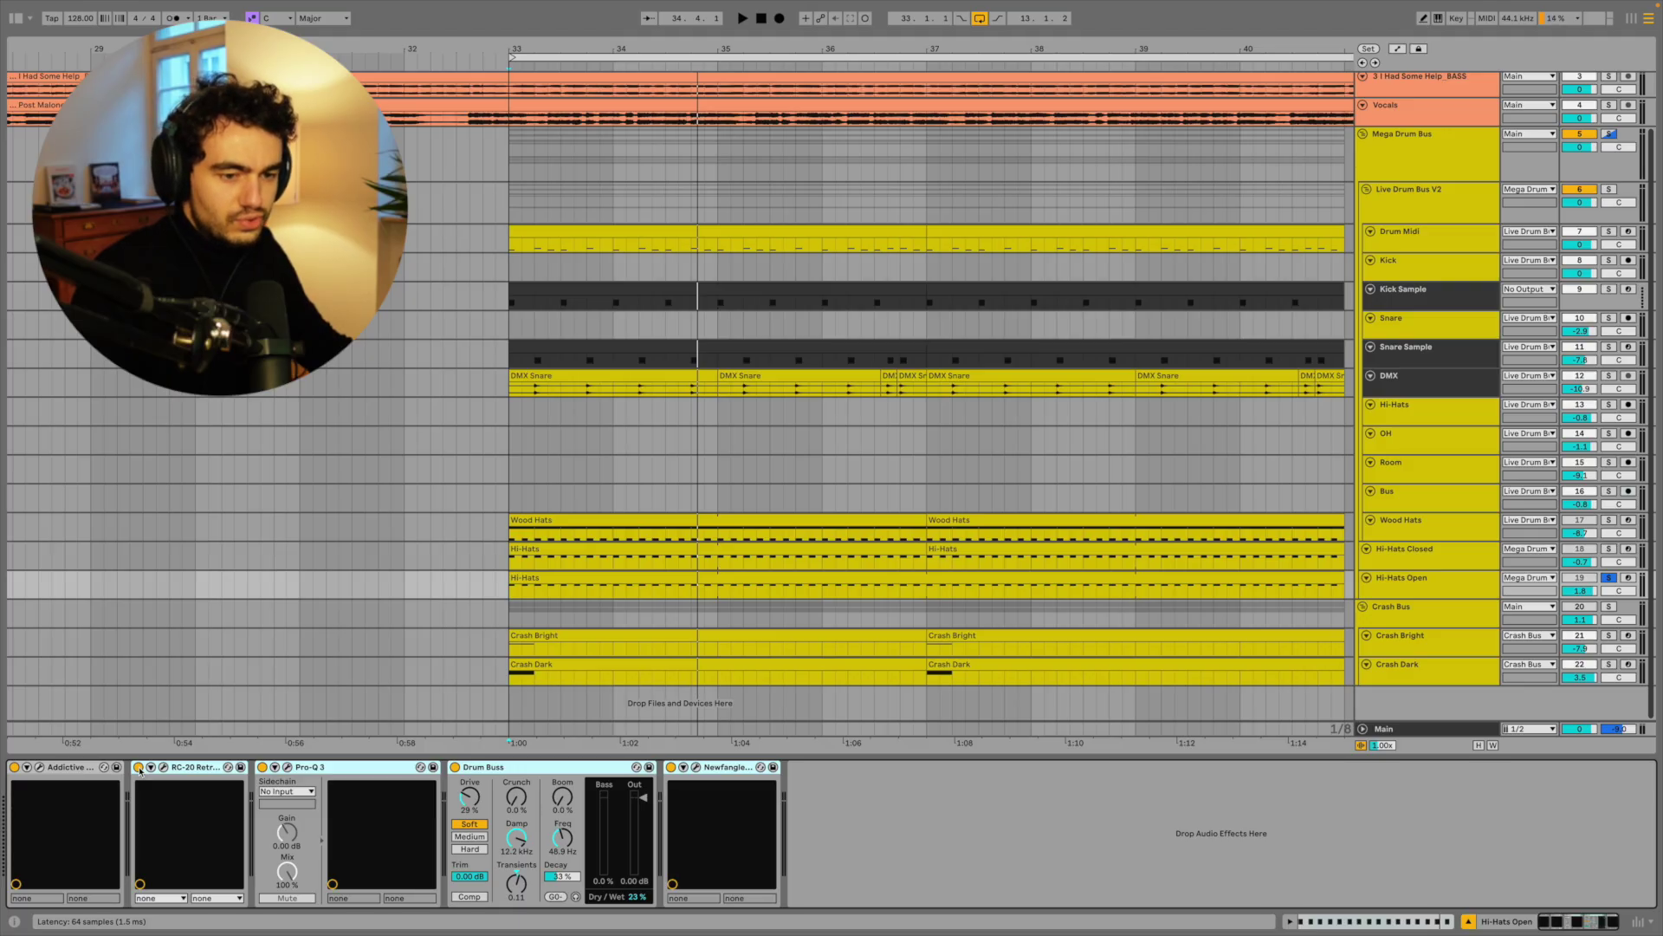
left_click(139, 767)
key("space")
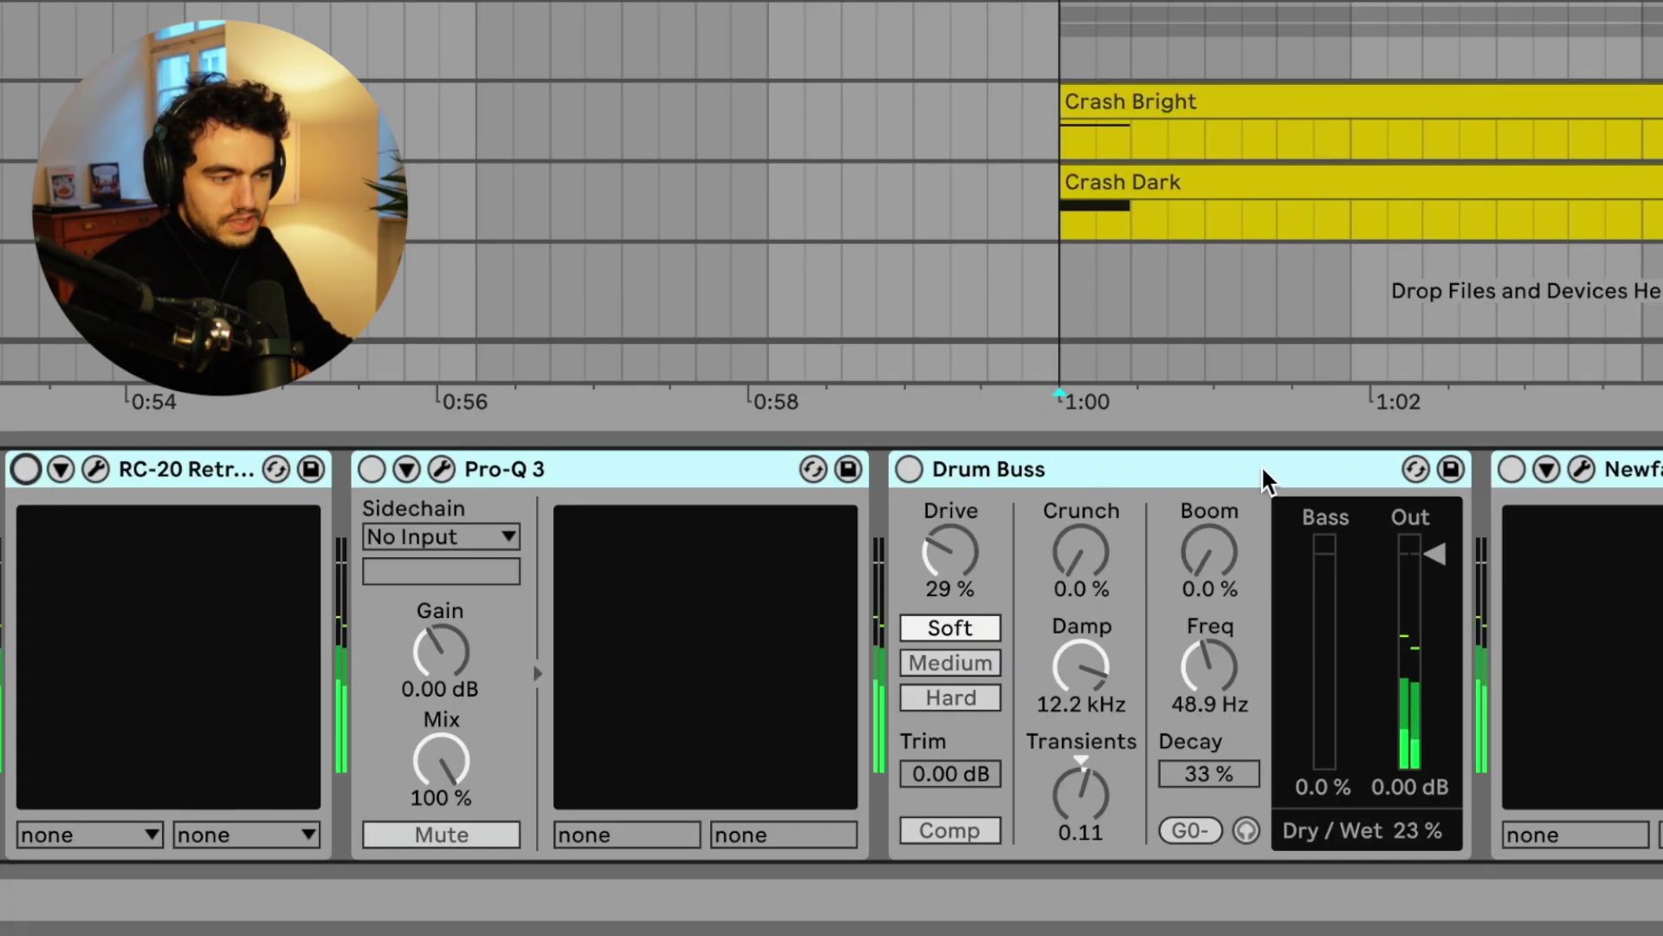
left_click(25, 472)
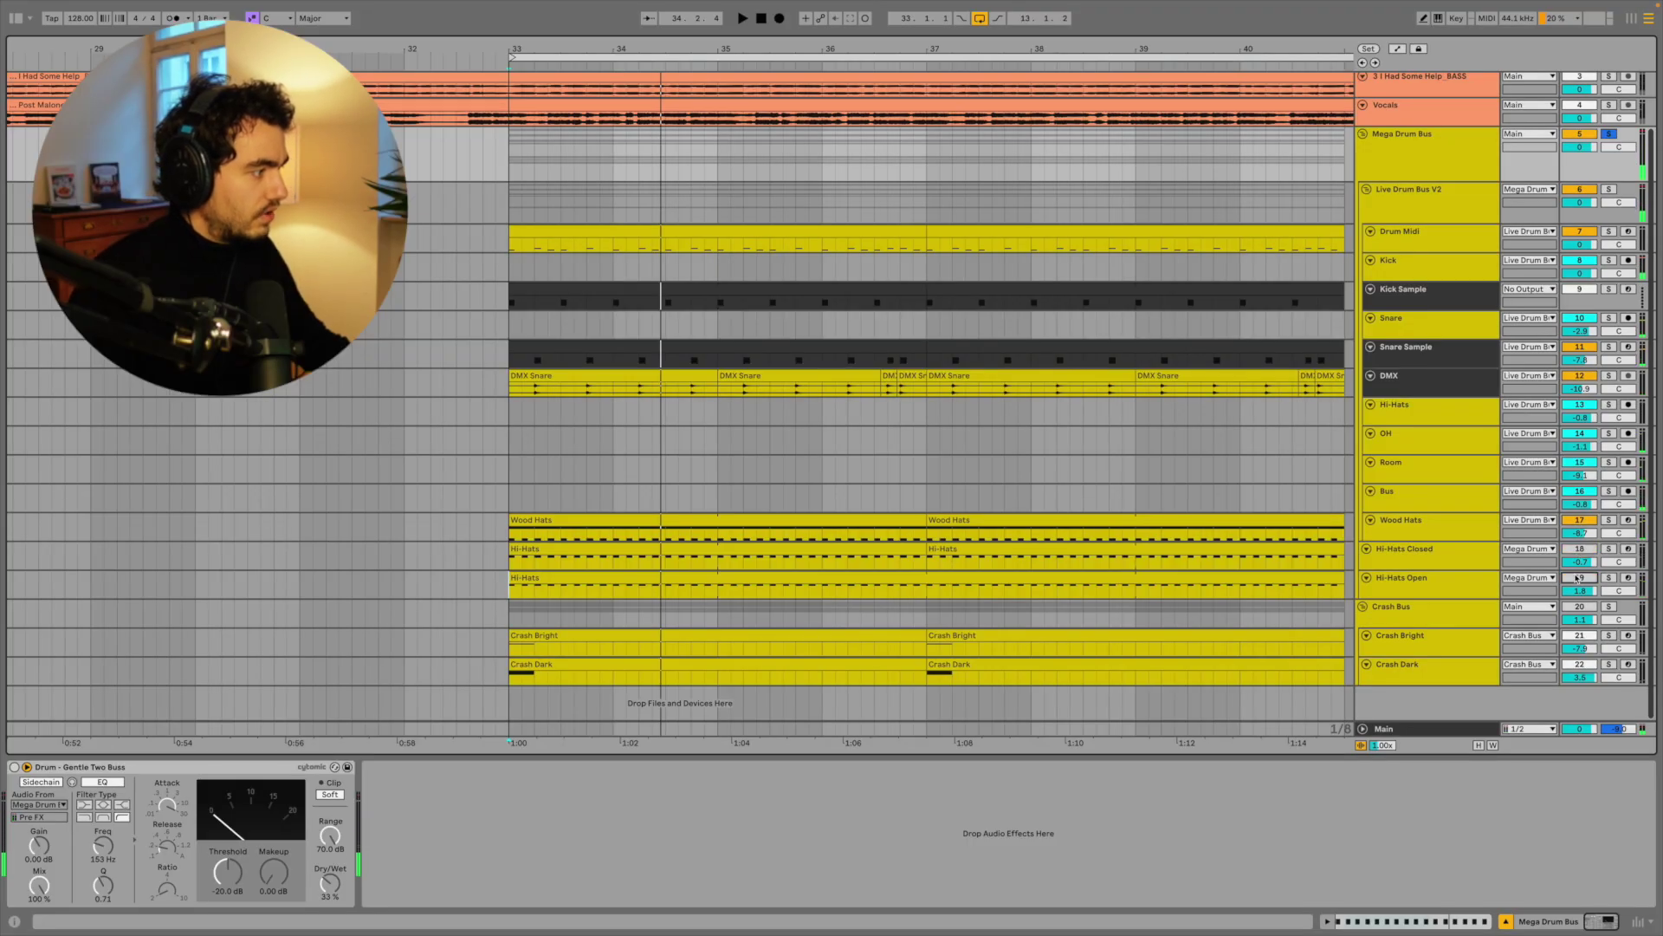
Step: Play the Mega Drum Bus and activate the Hi-Hats Closed and Hi-Hats Open tracks one after the other
key("space")
left_click(1577, 549)
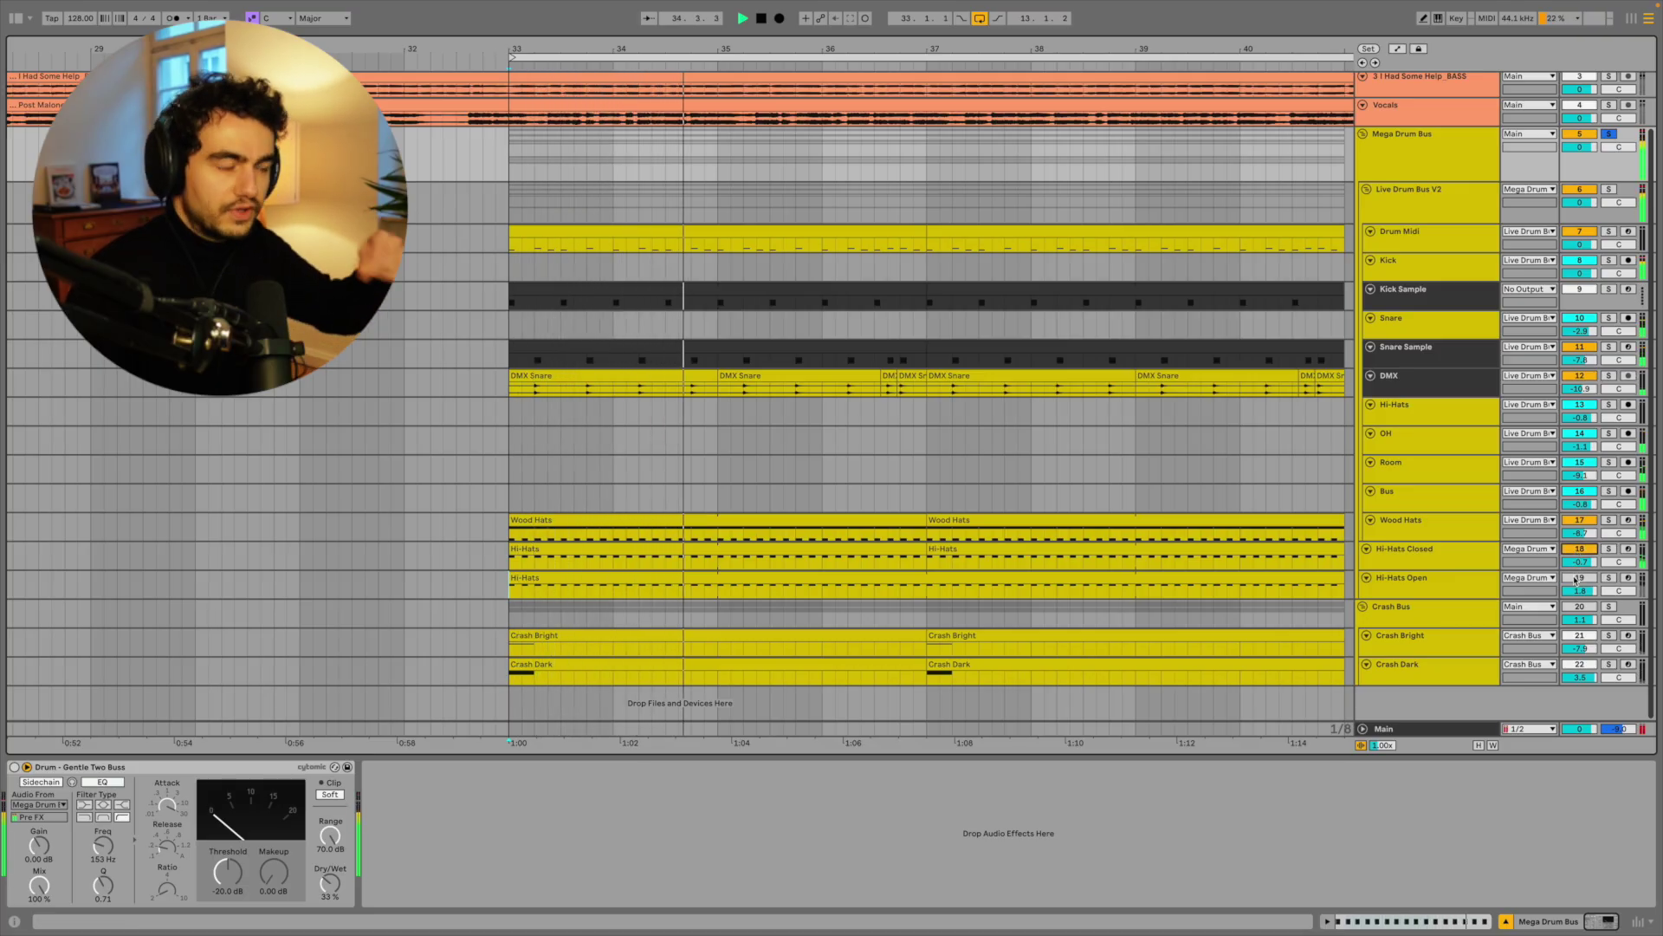
left_click(1577, 579)
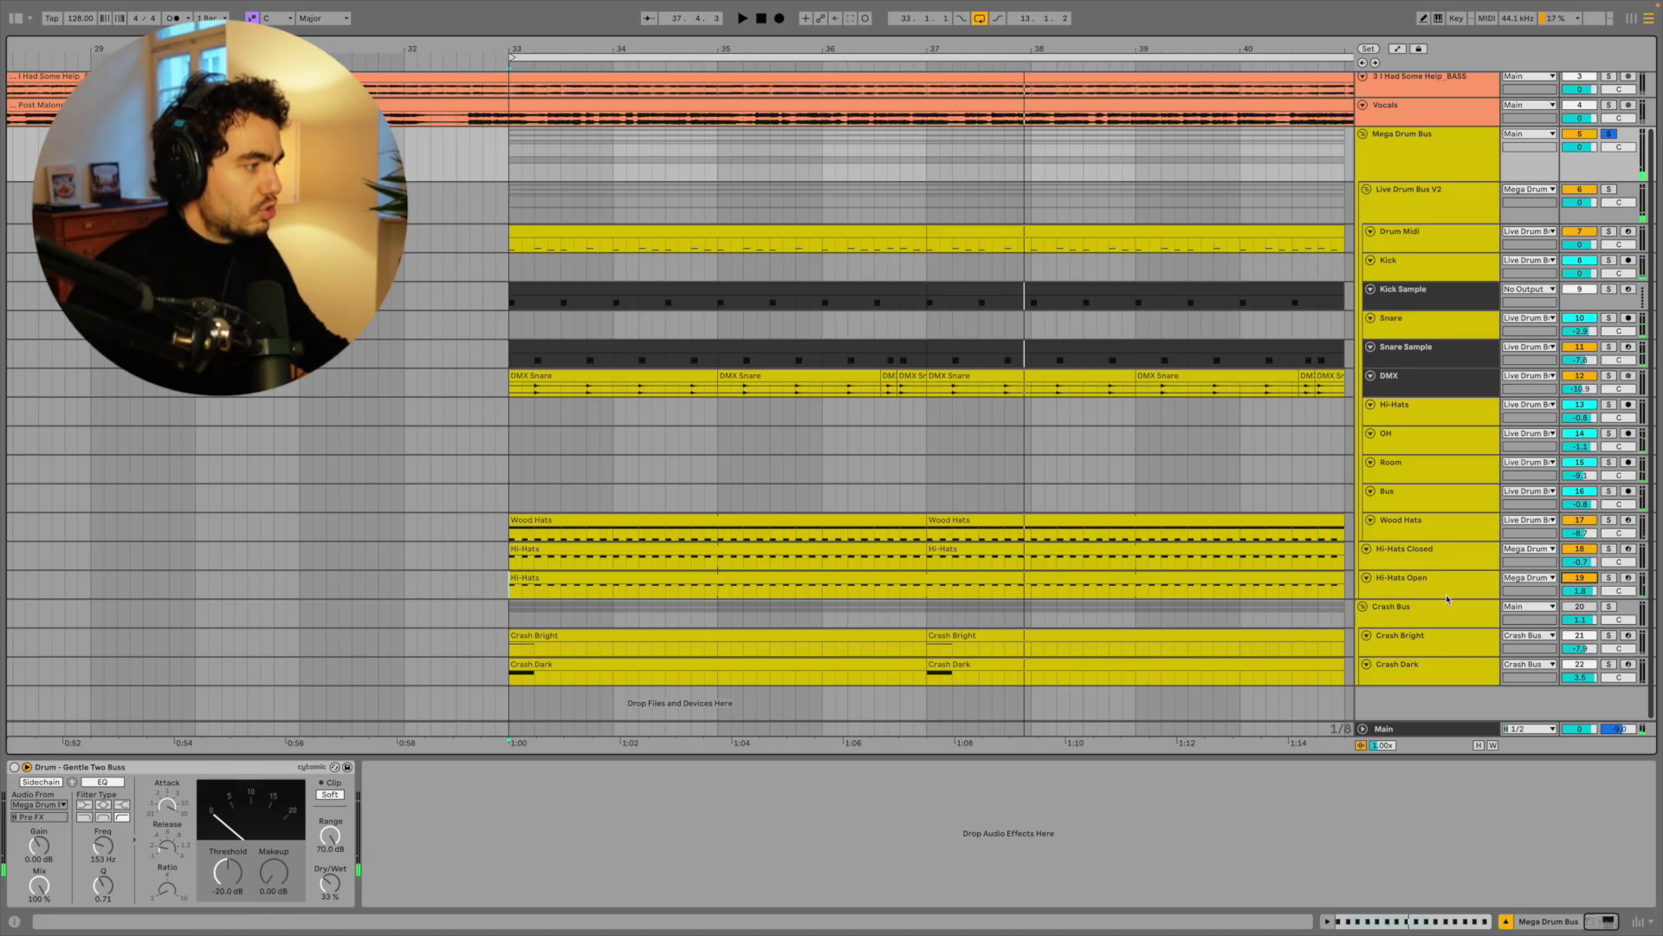
Step: Open OTT on the Live Drum Bus V2 group and compare the playback with the effect off and on
left_click(1418, 203)
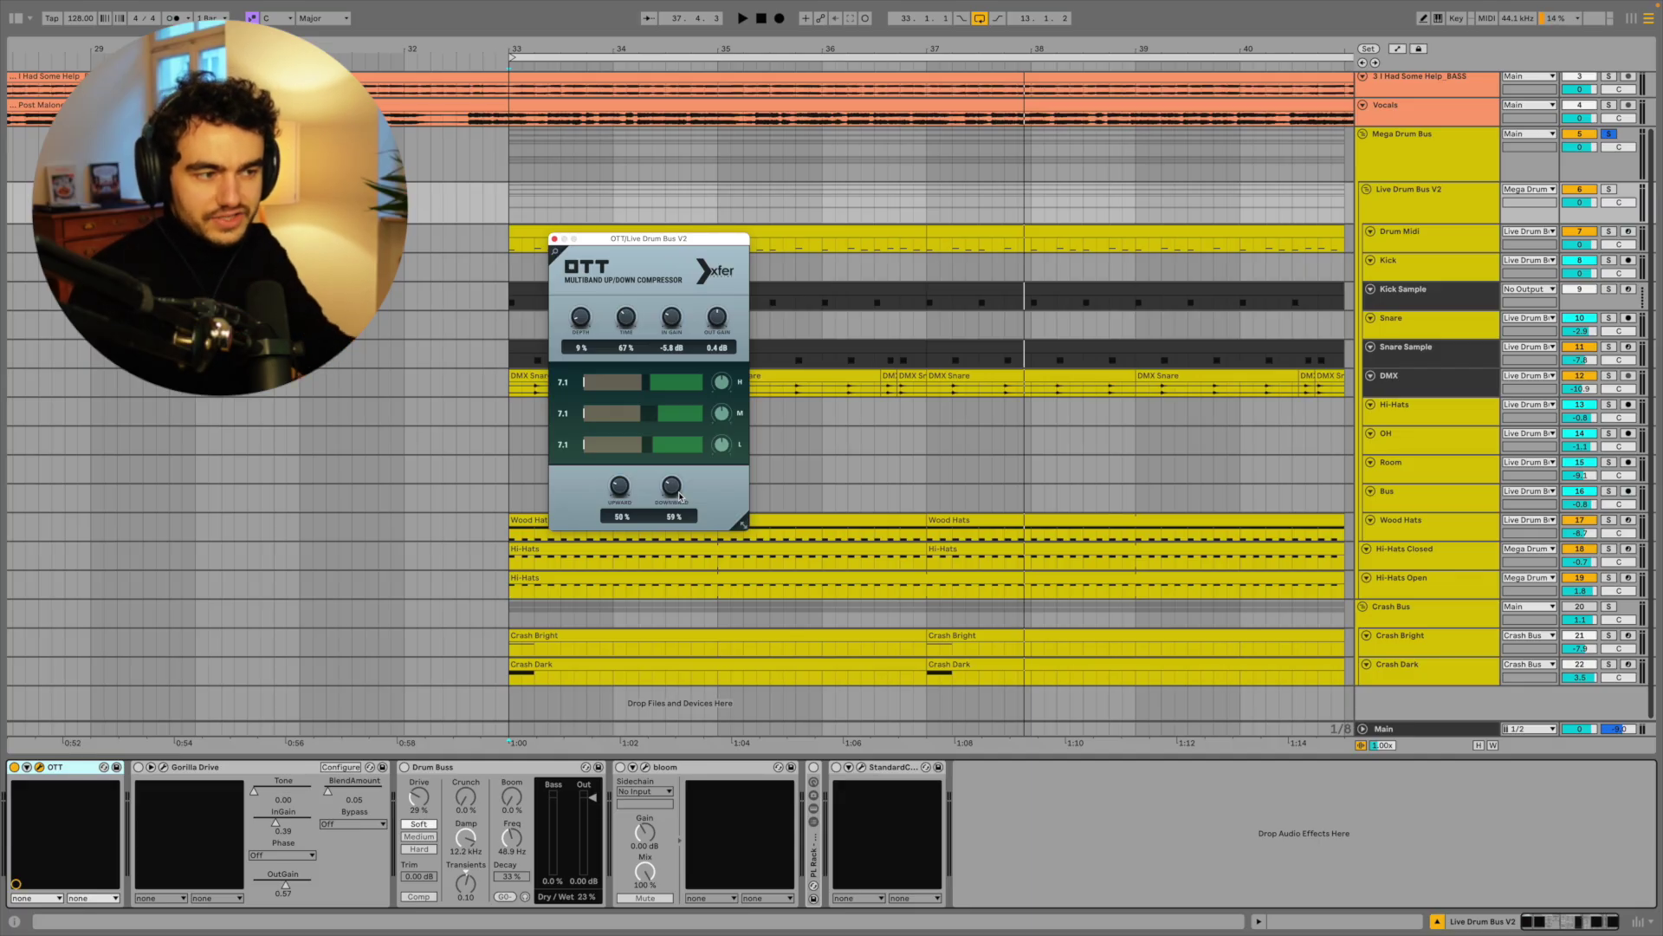
key("space")
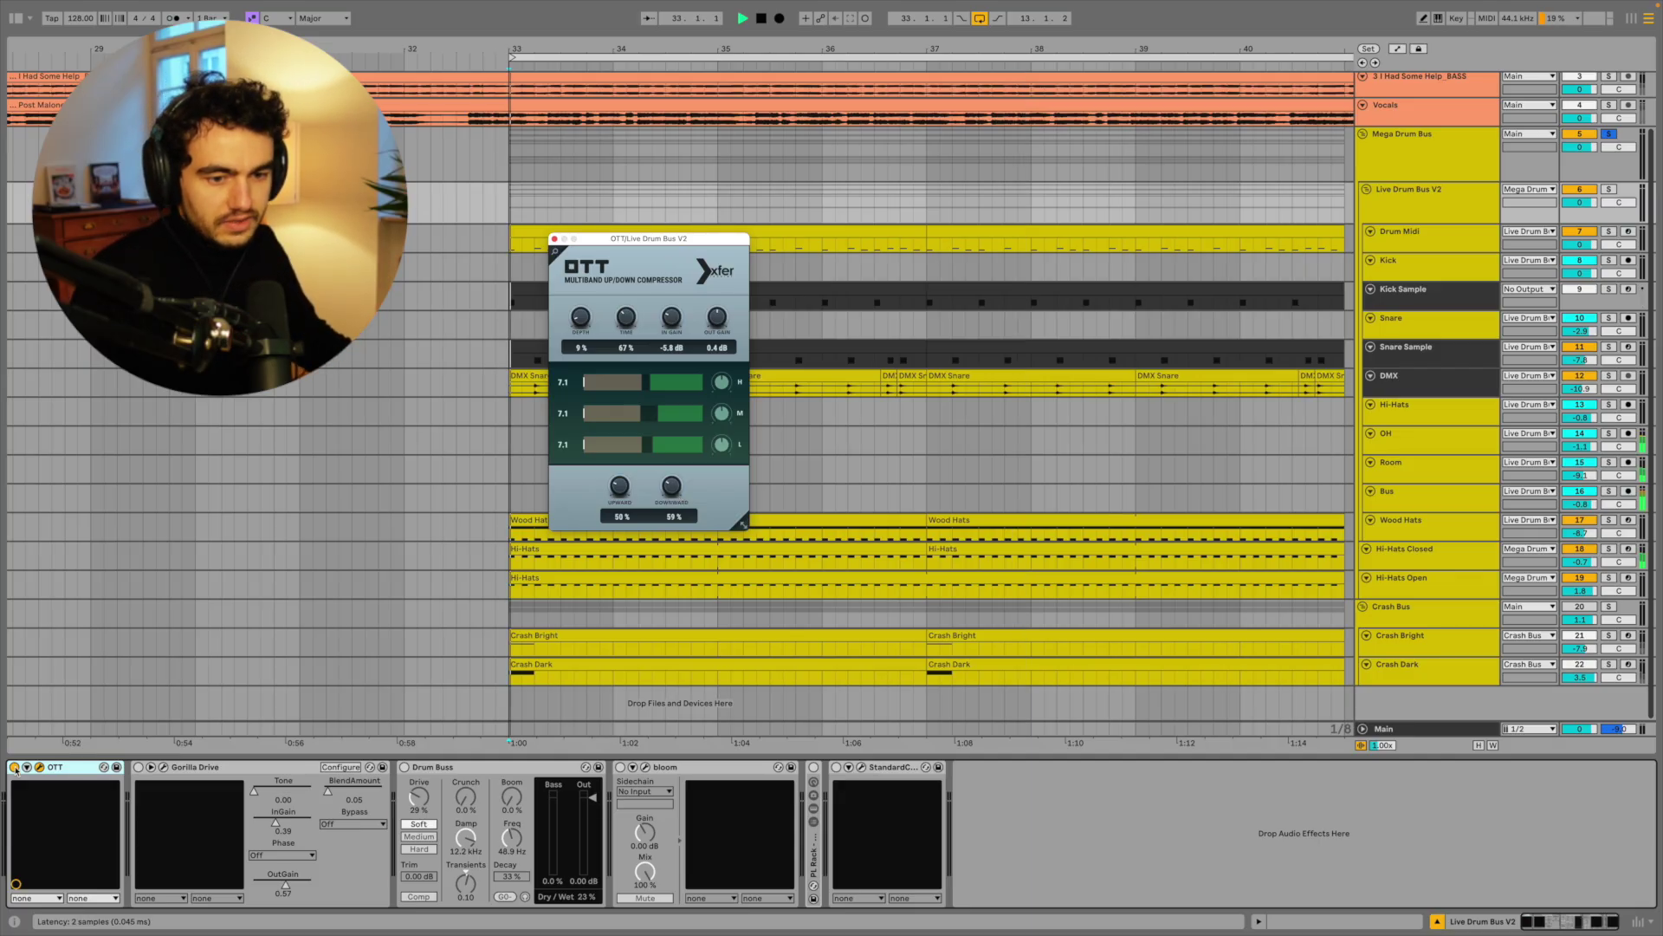
left_click(14, 768)
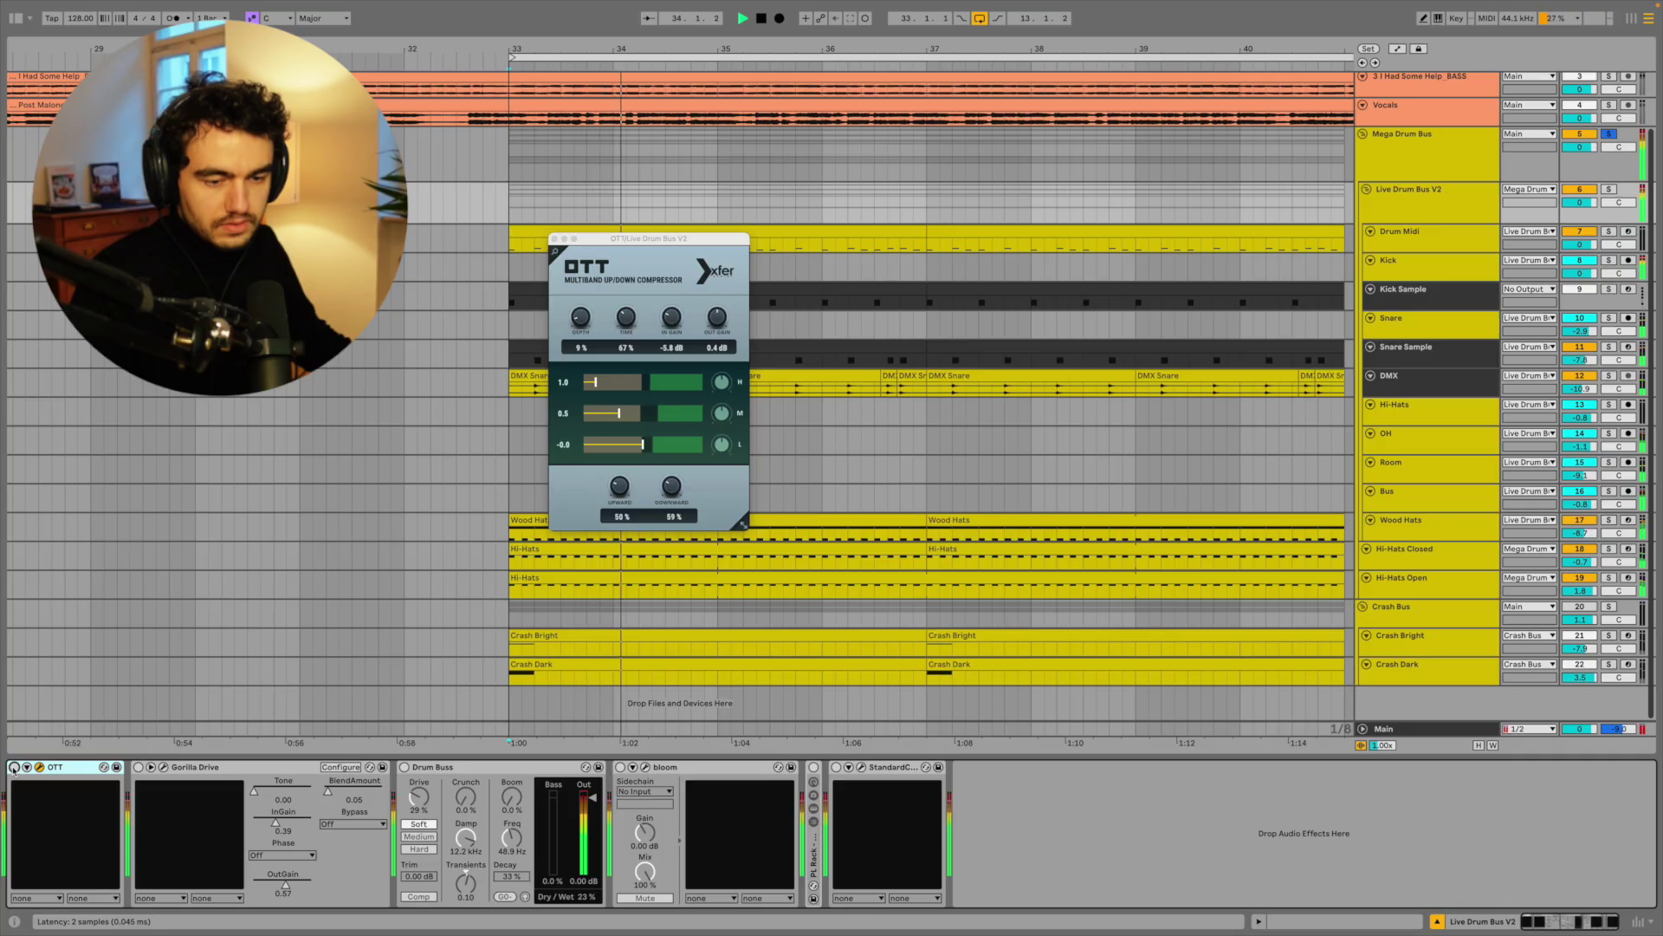
left_click(13, 768)
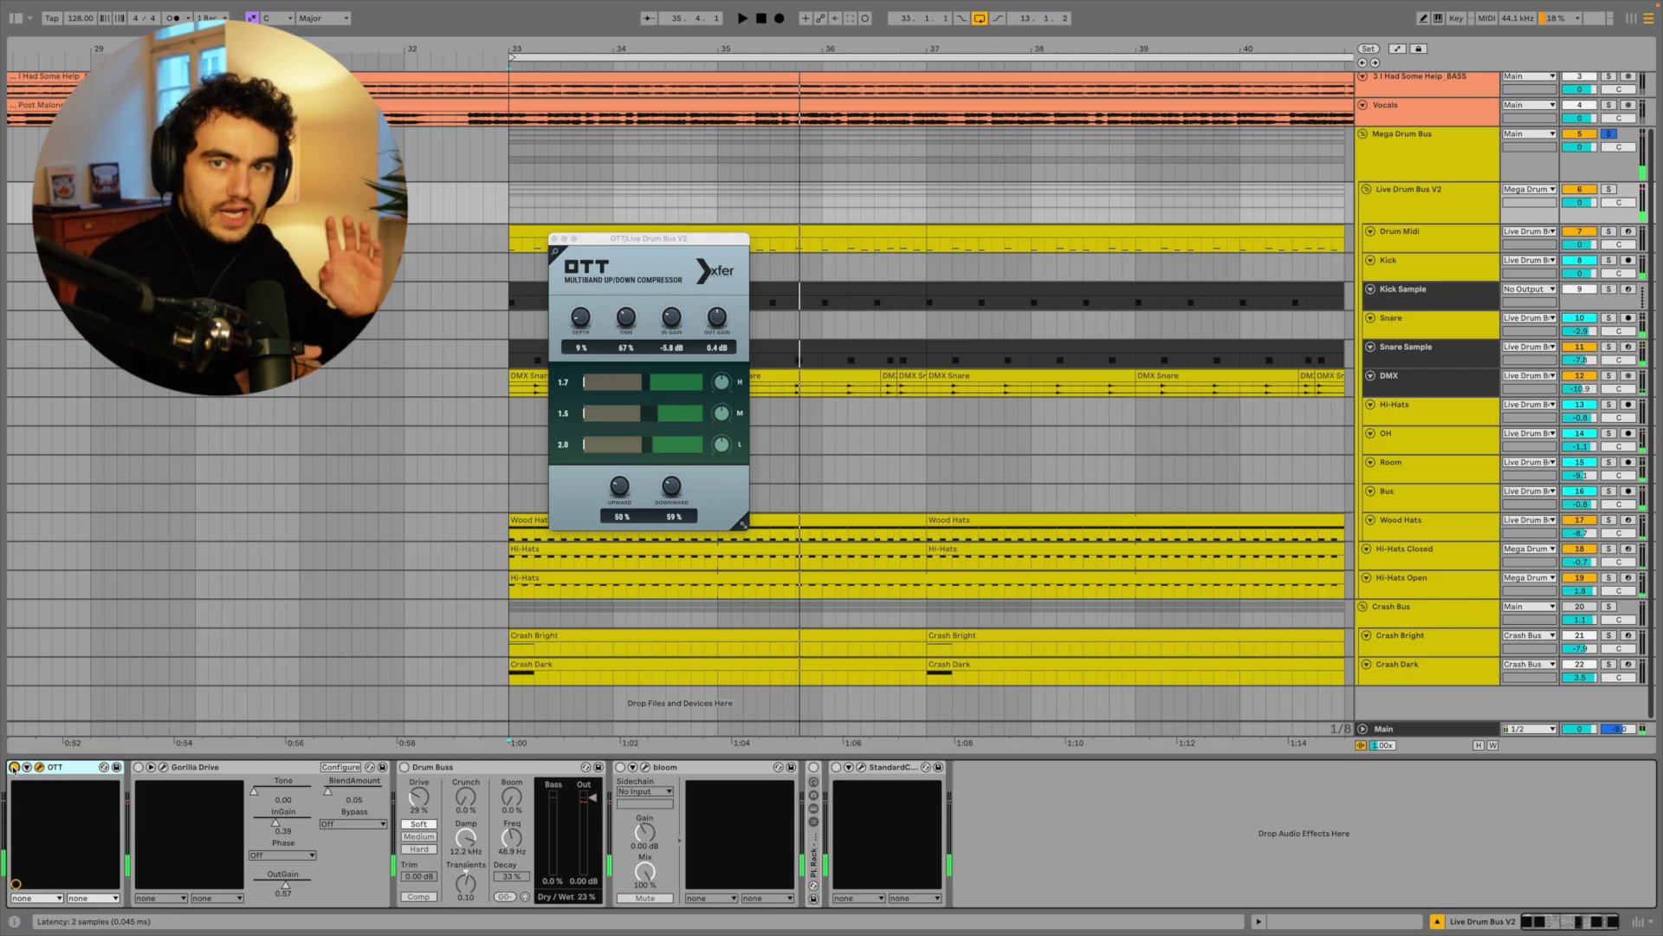
Step: Enable Gorilla Drive on Live Drum Bus V2, open its window and compare the drums with it off and on
left_click(139, 768)
left_click(164, 767)
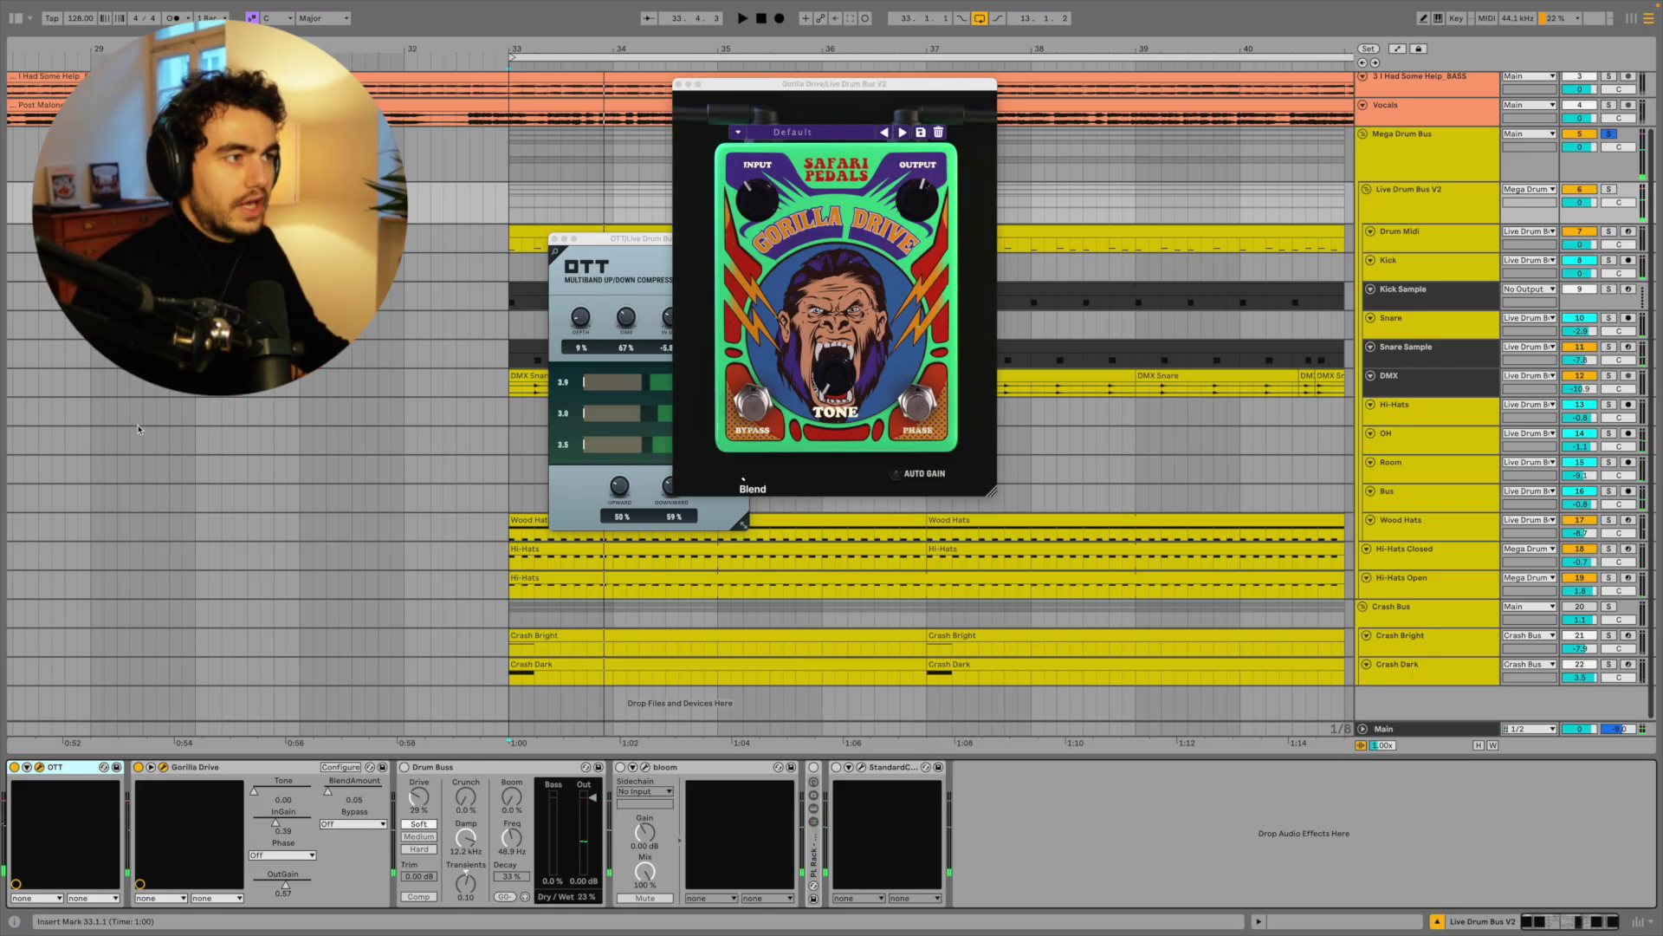
left_click_drag(798, 85, 611, 169)
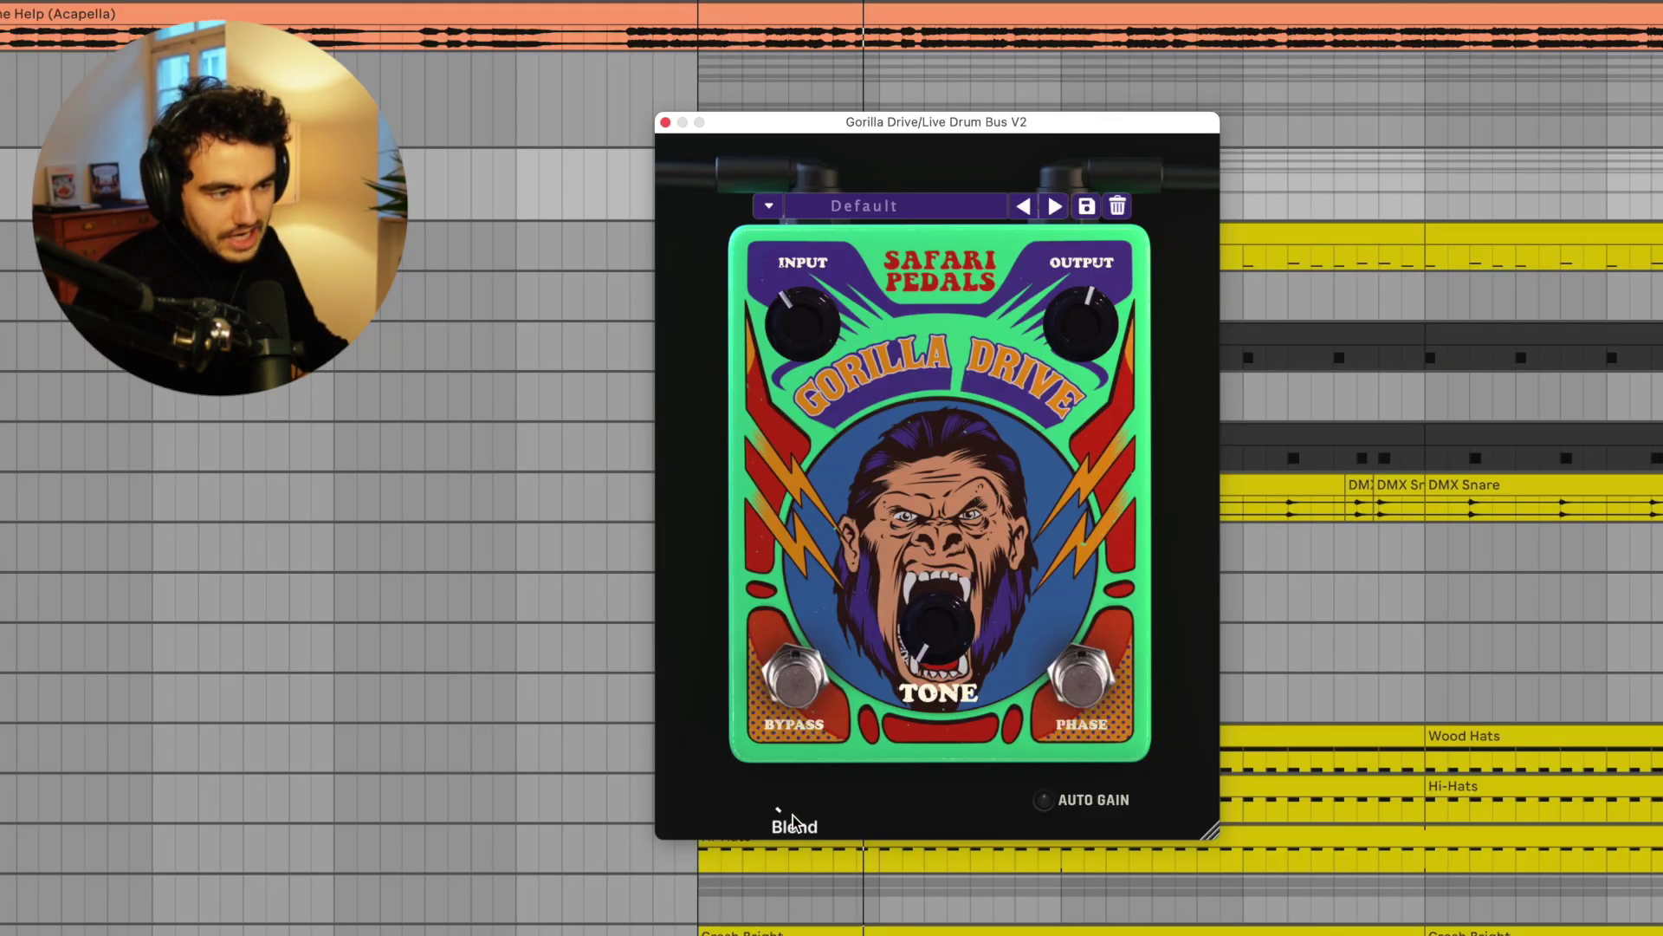
mouse_move(563, 559)
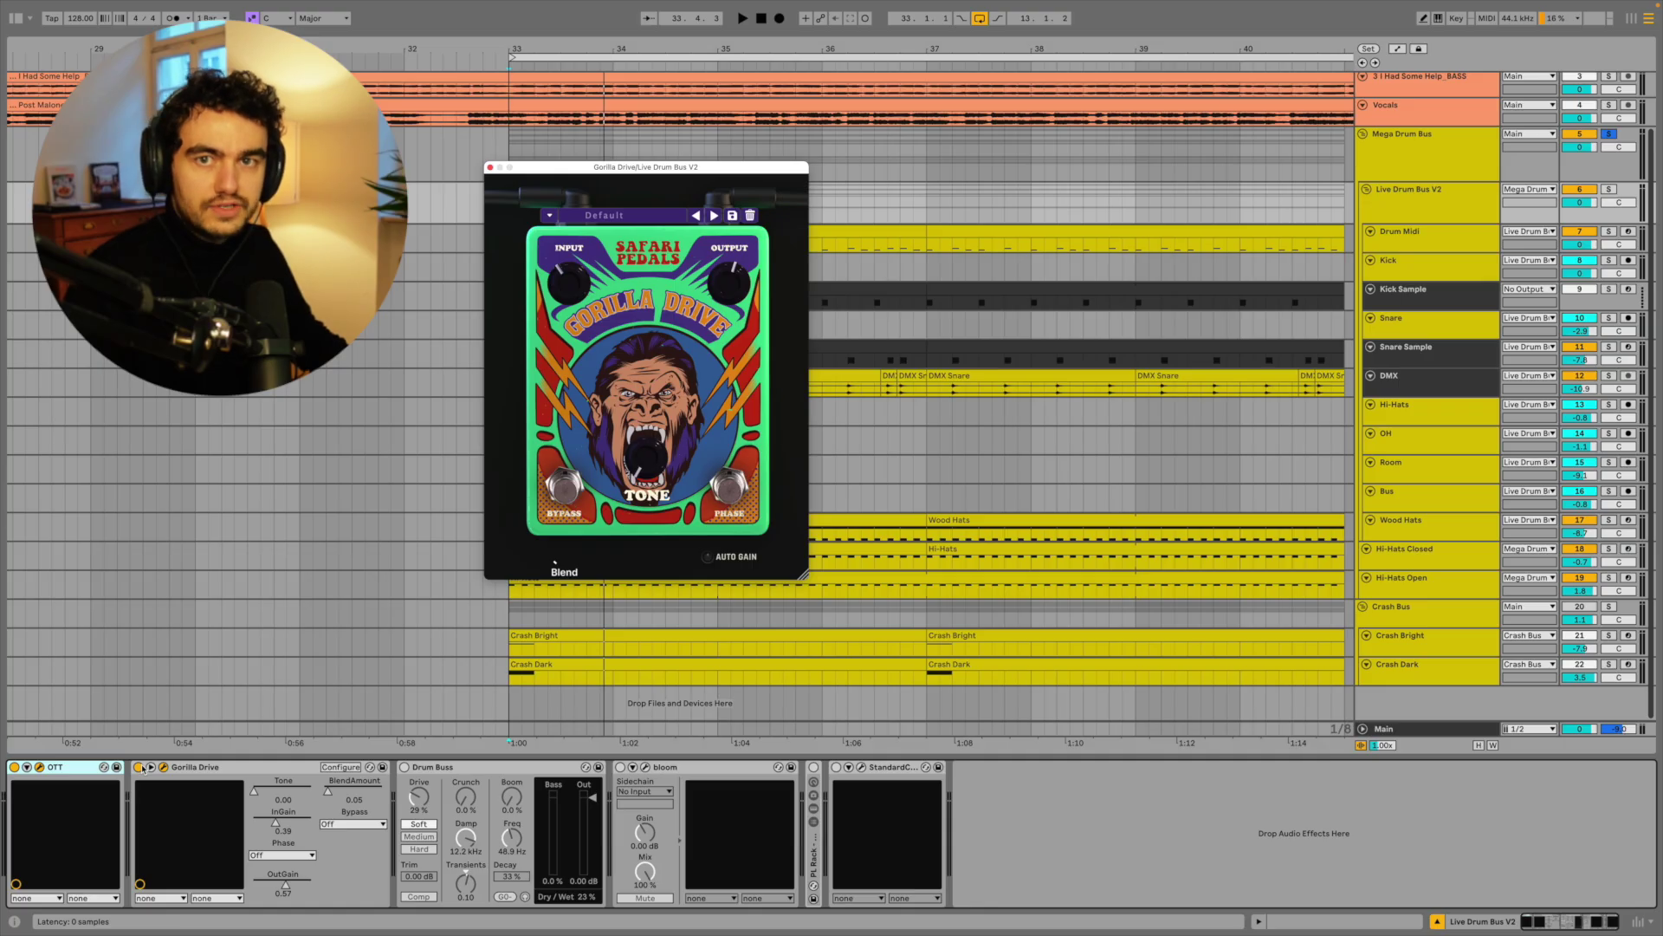
key("space")
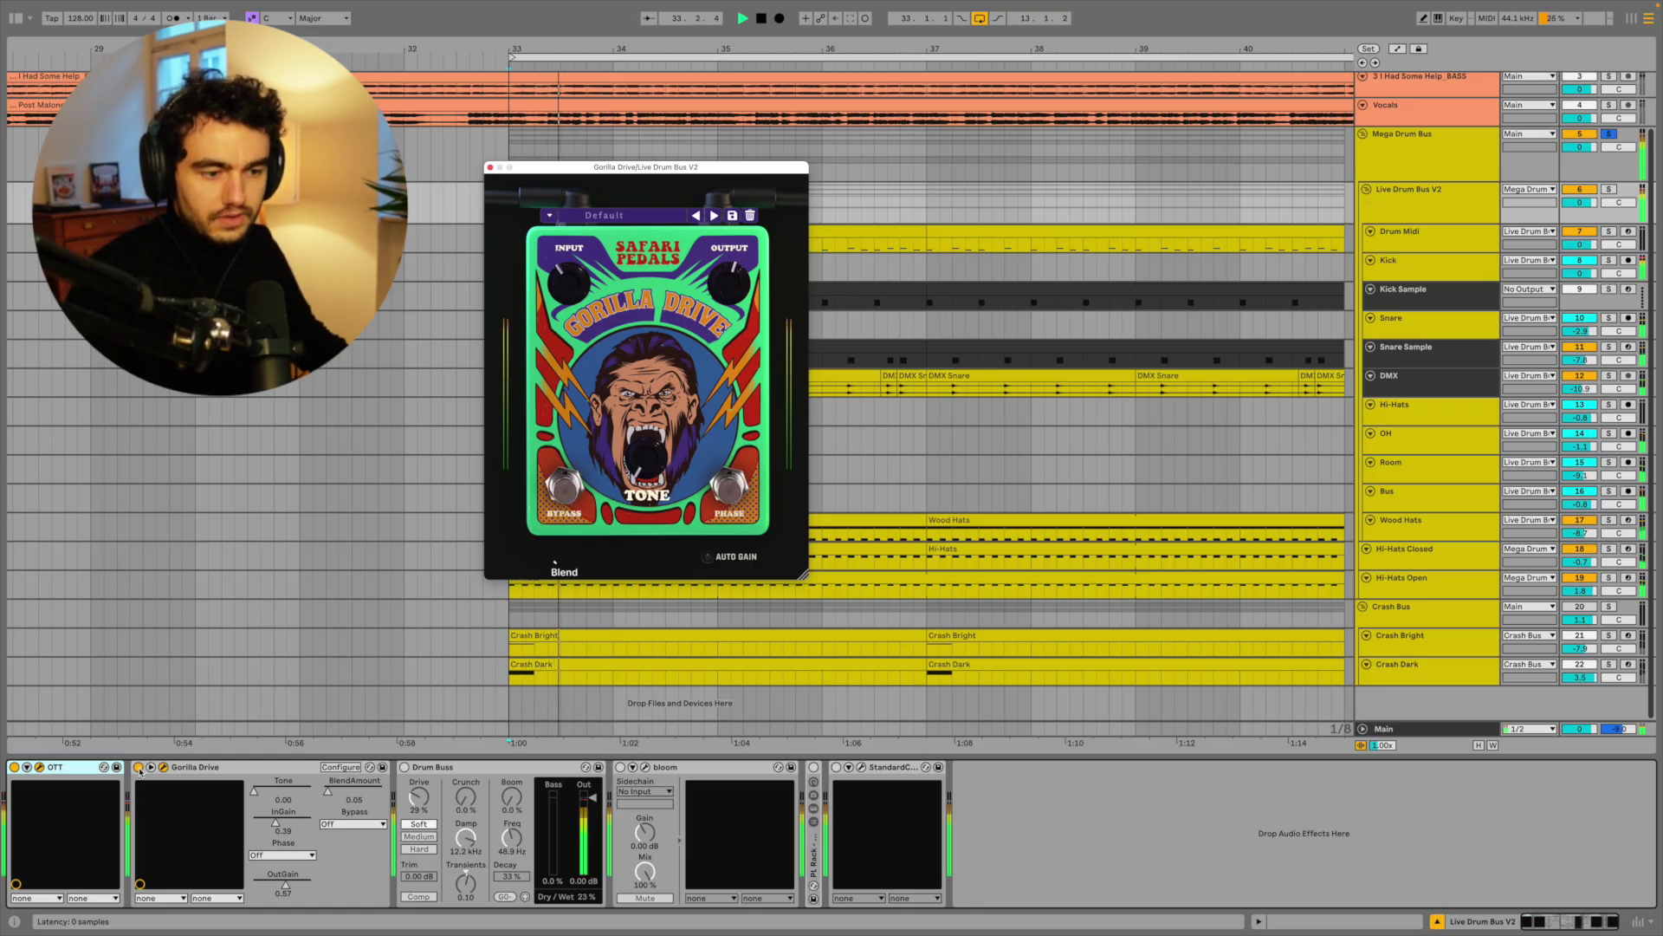
left_click(138, 767)
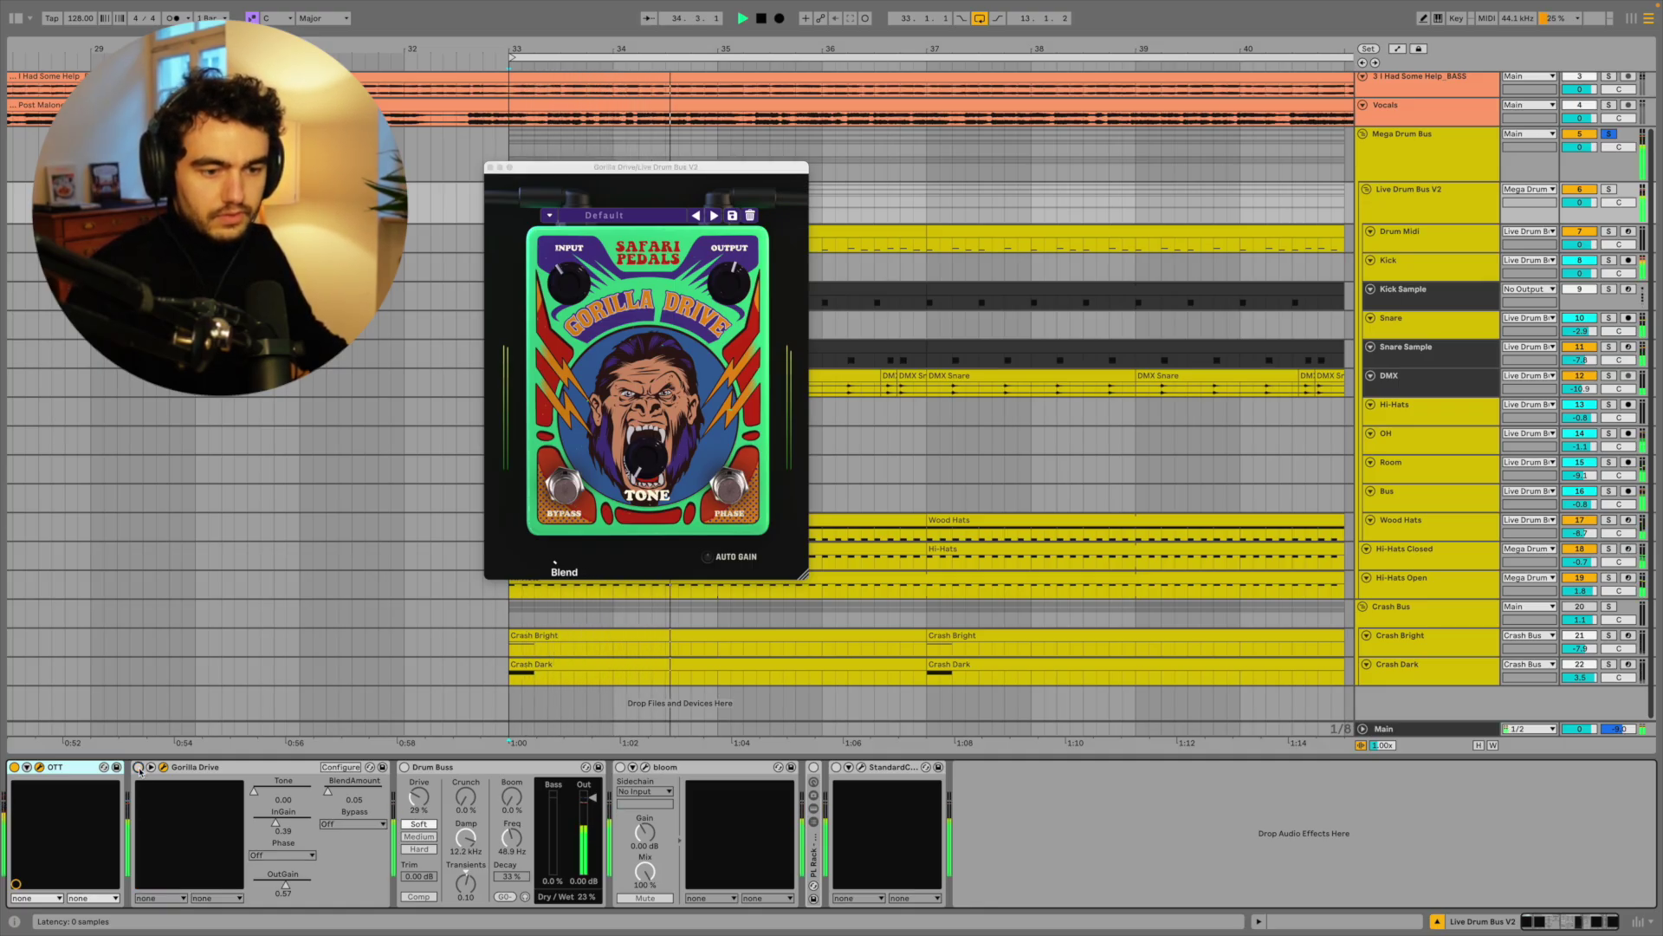
left_click(137, 766)
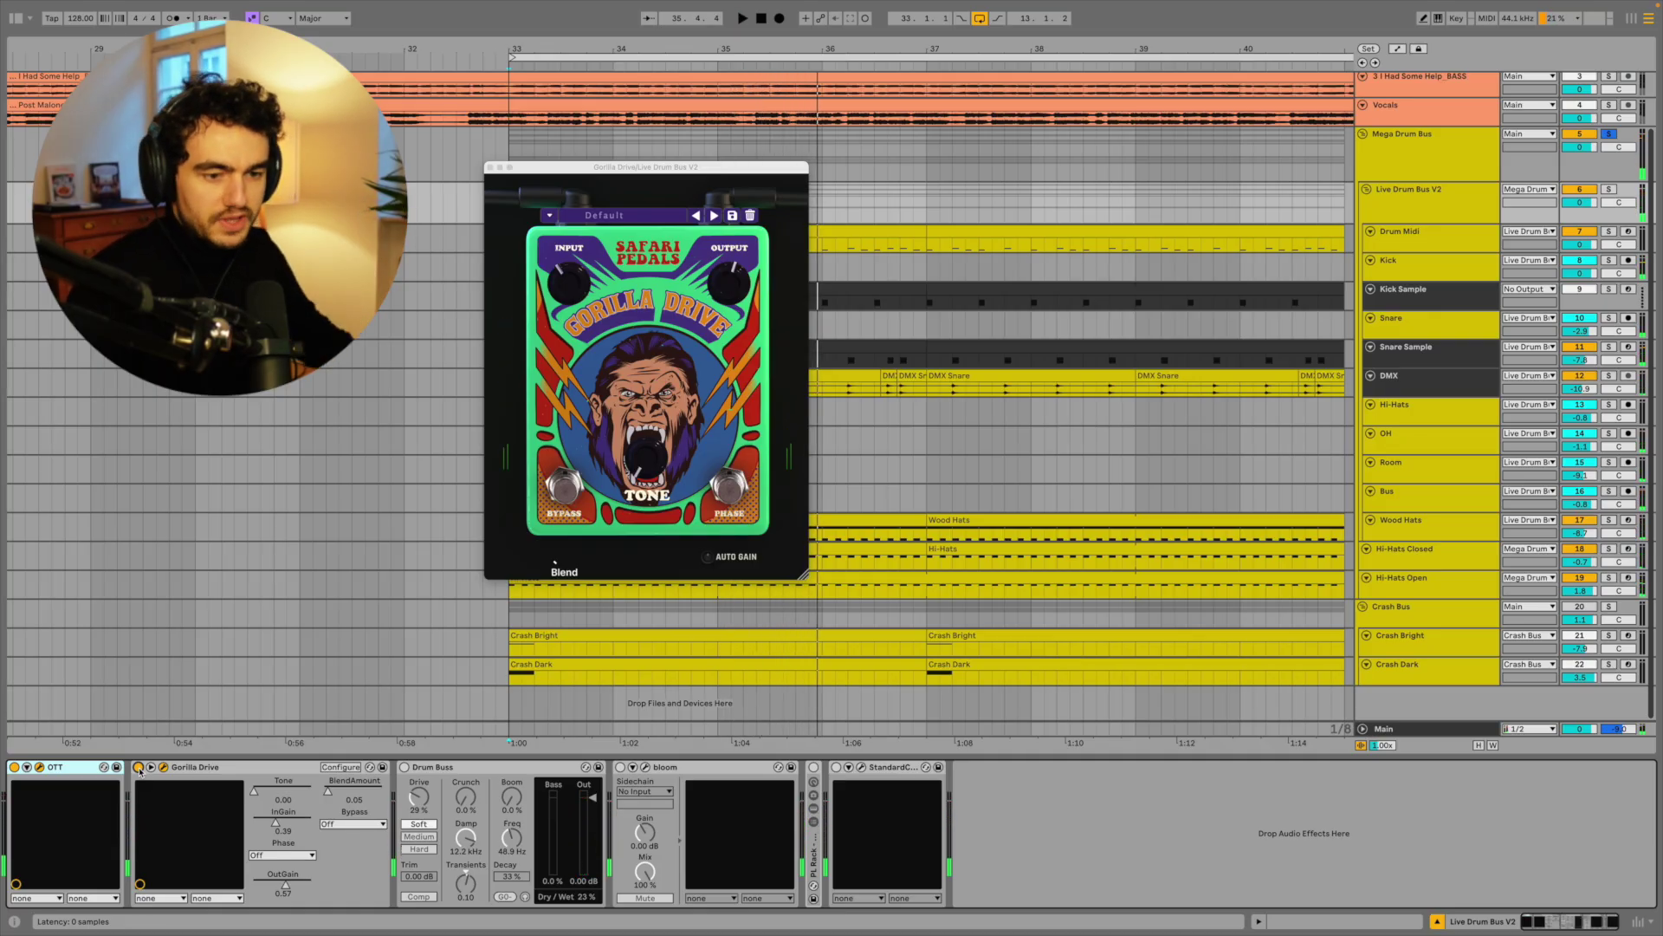
Step: Close the OTT window and enable Drum Buss on Live Drum Bus V2 while the drums play
left_click(430, 765)
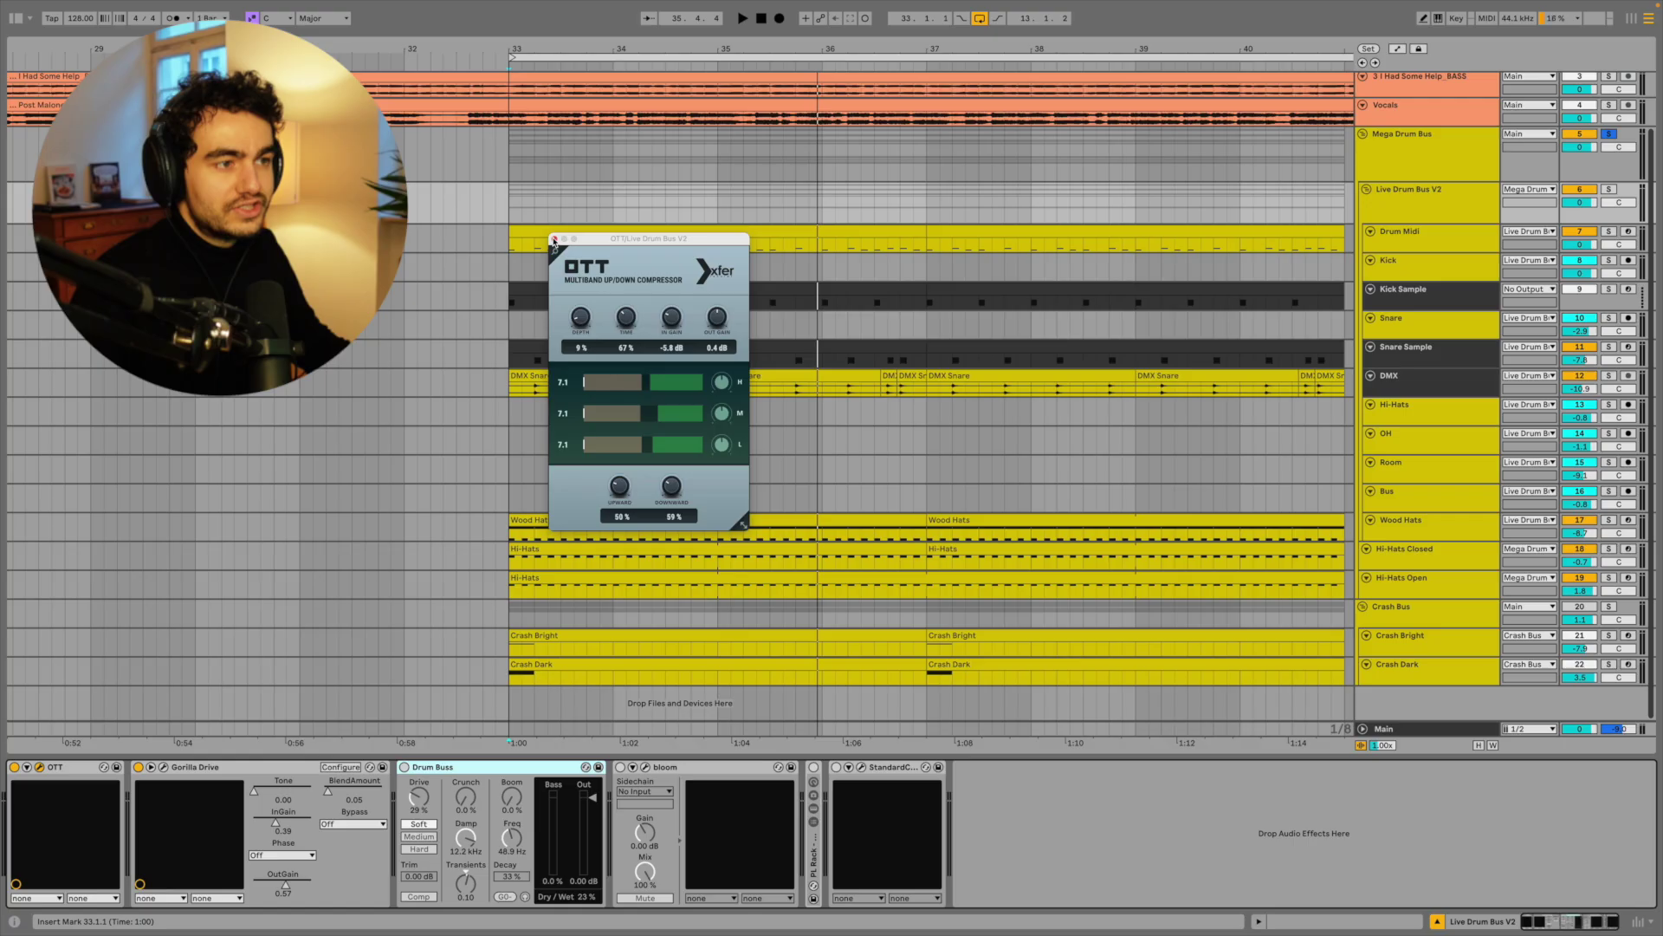
left_click(554, 239)
left_click(508, 421)
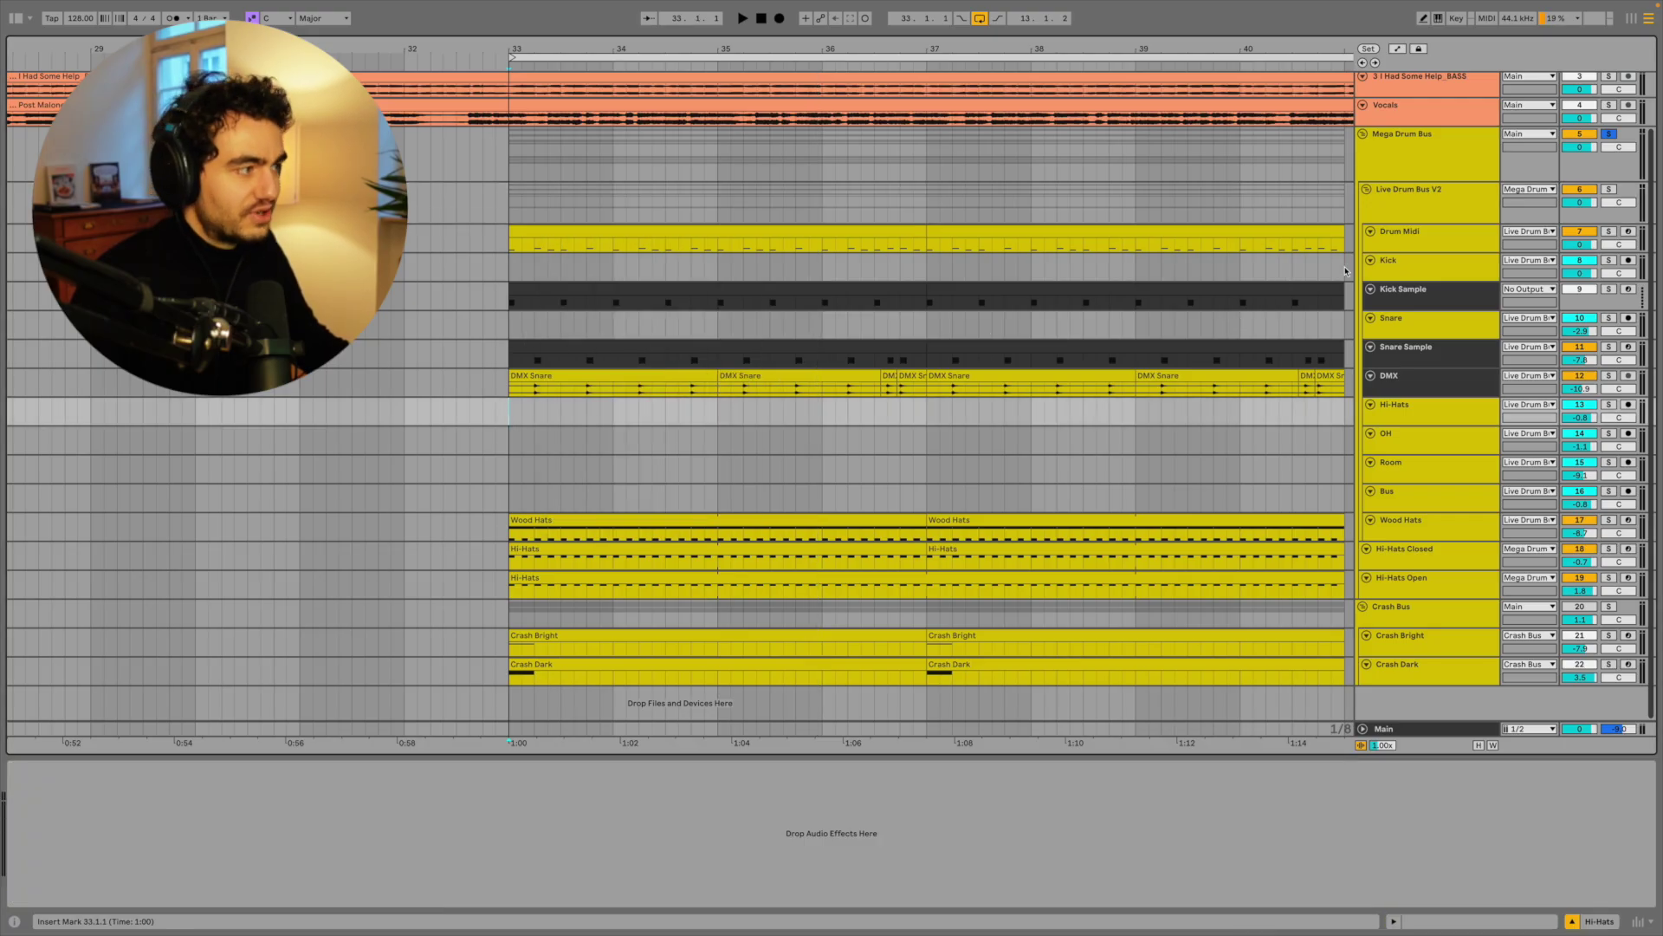
left_click(1408, 213)
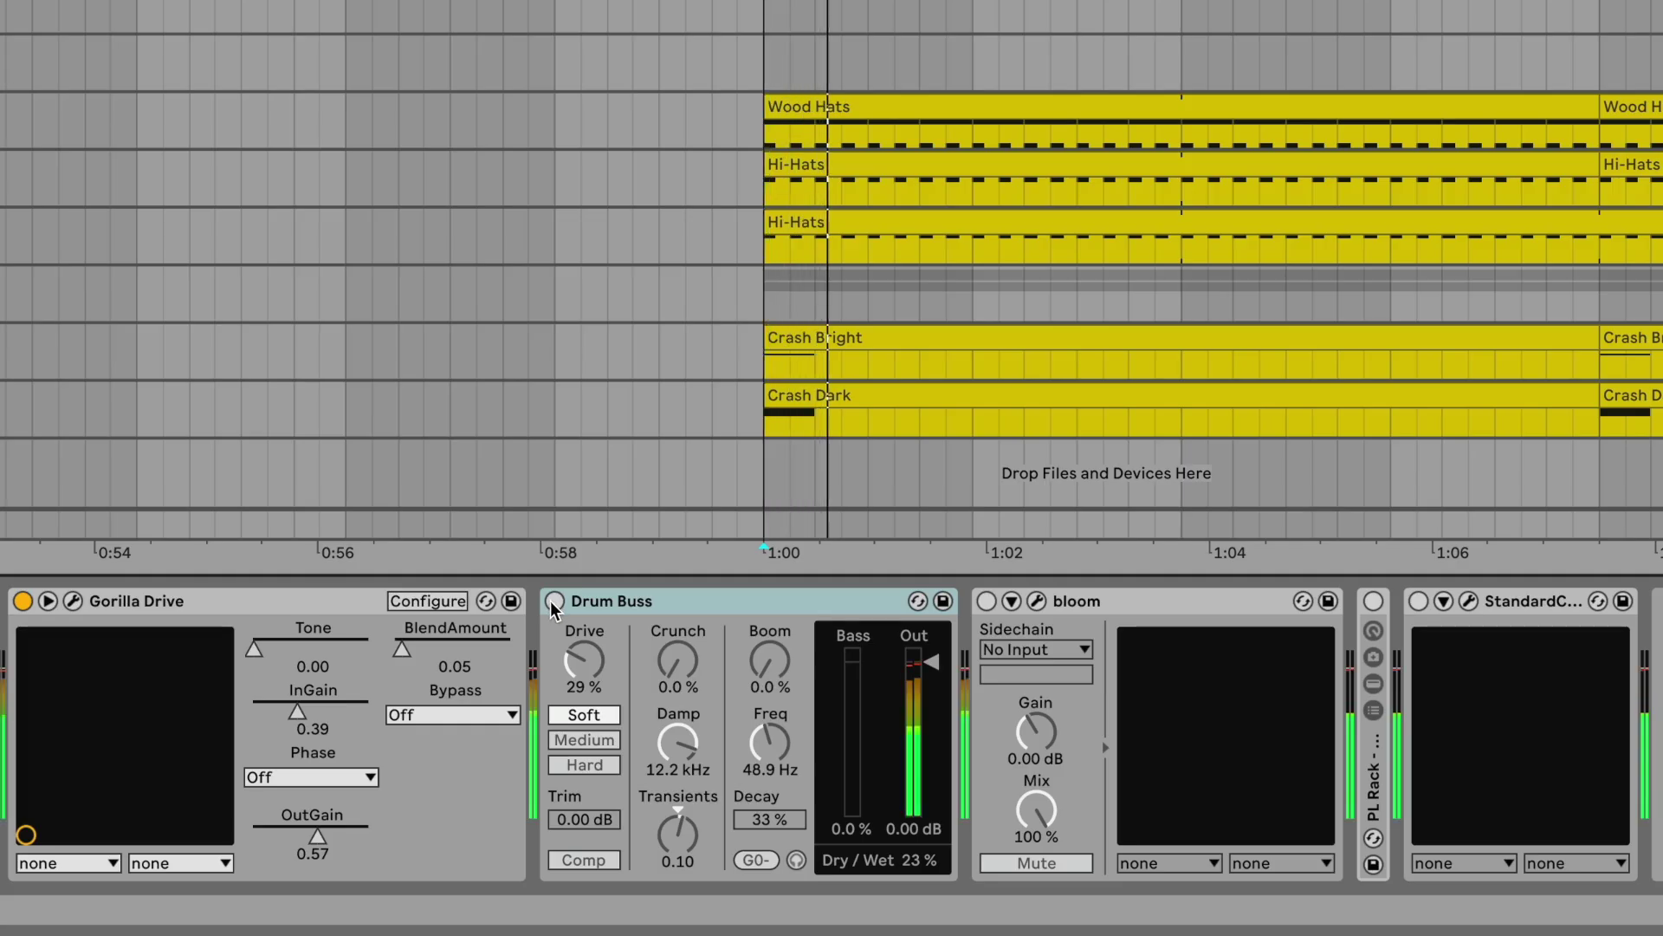
left_click(553, 601)
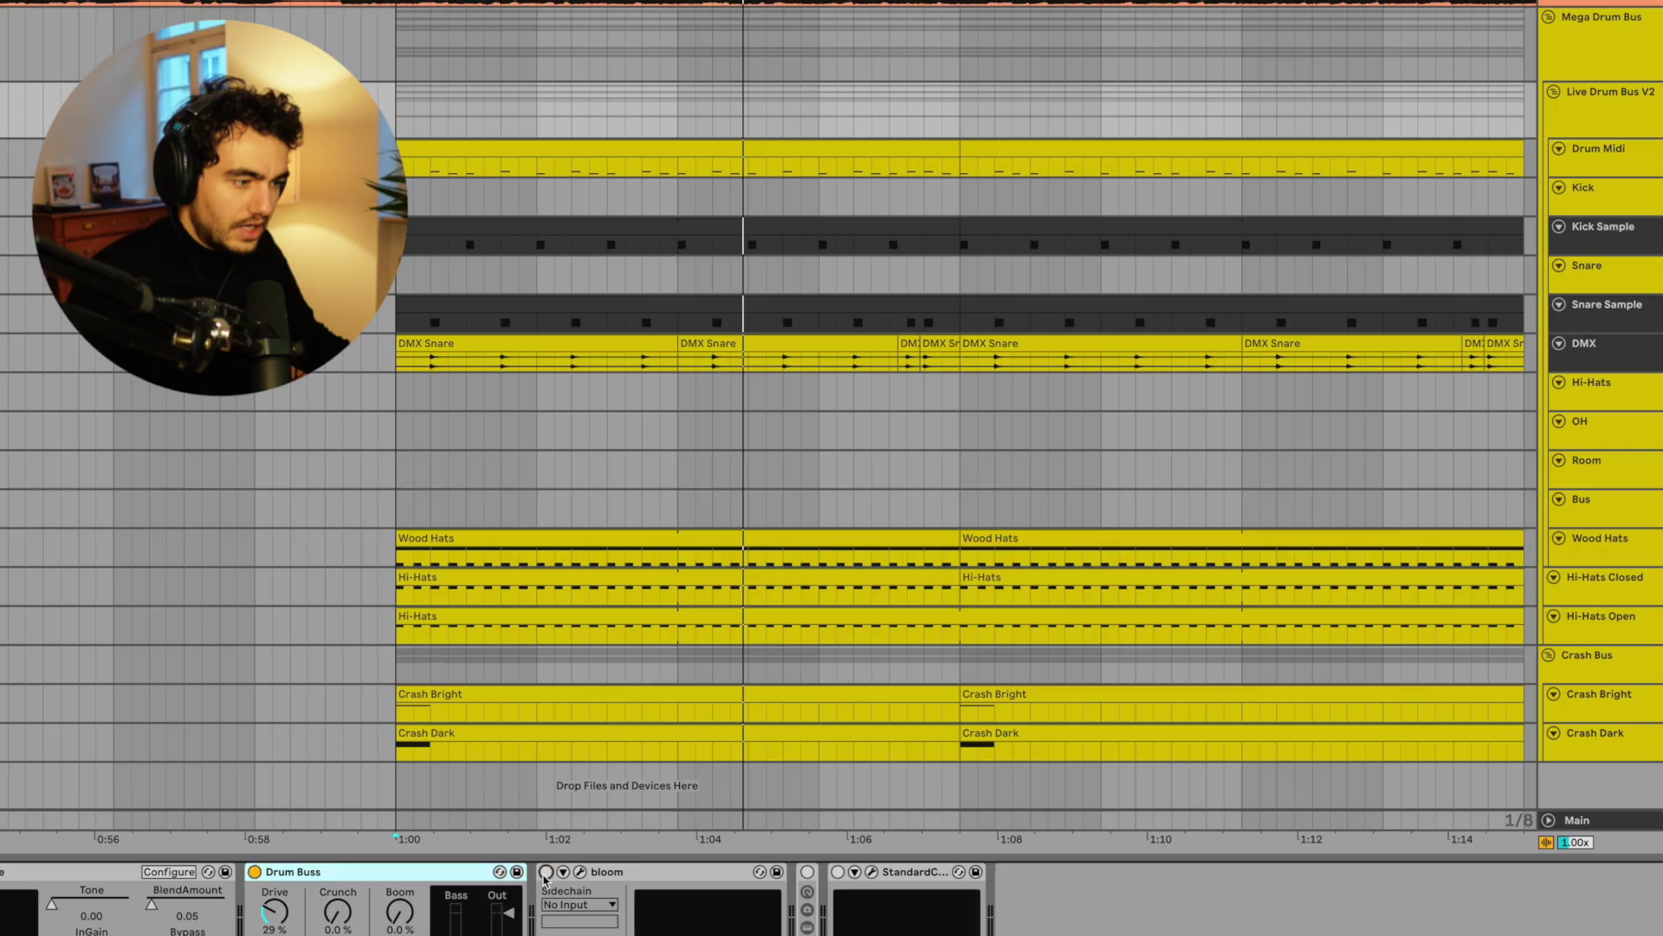
Step: Enable bloom on Live Drum Bus V2, open its window and compare the drums with it off and on
left_click(546, 872)
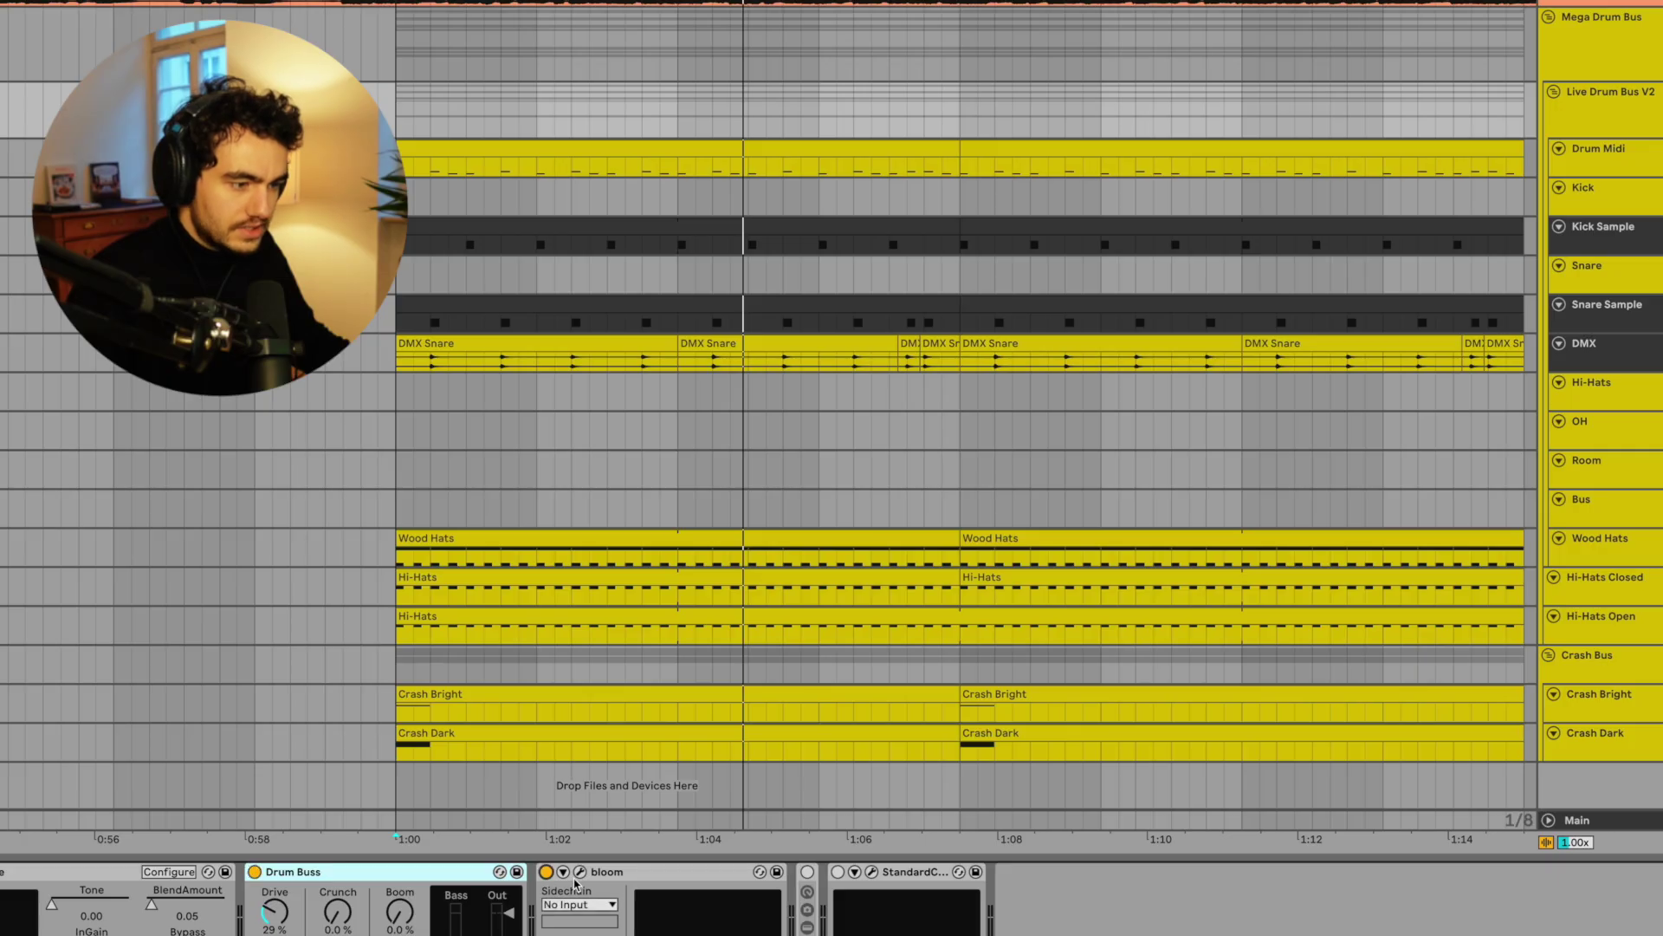
left_click(580, 875)
left_click_drag(688, 148, 1003, 136)
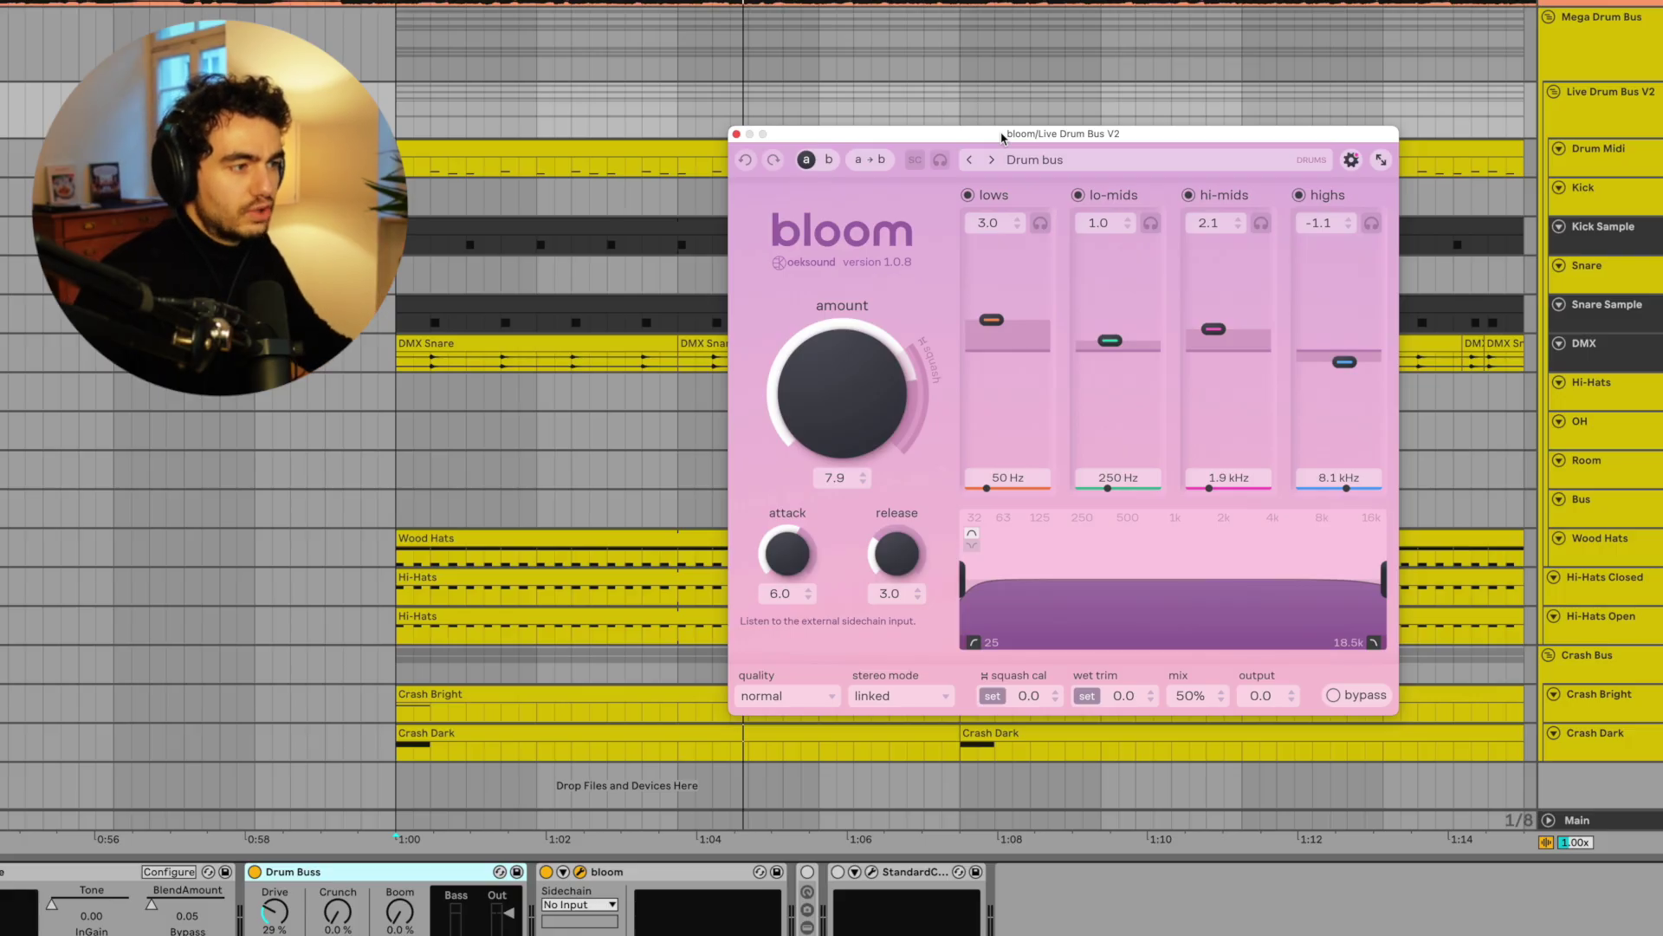
left_click(546, 872)
key("space")
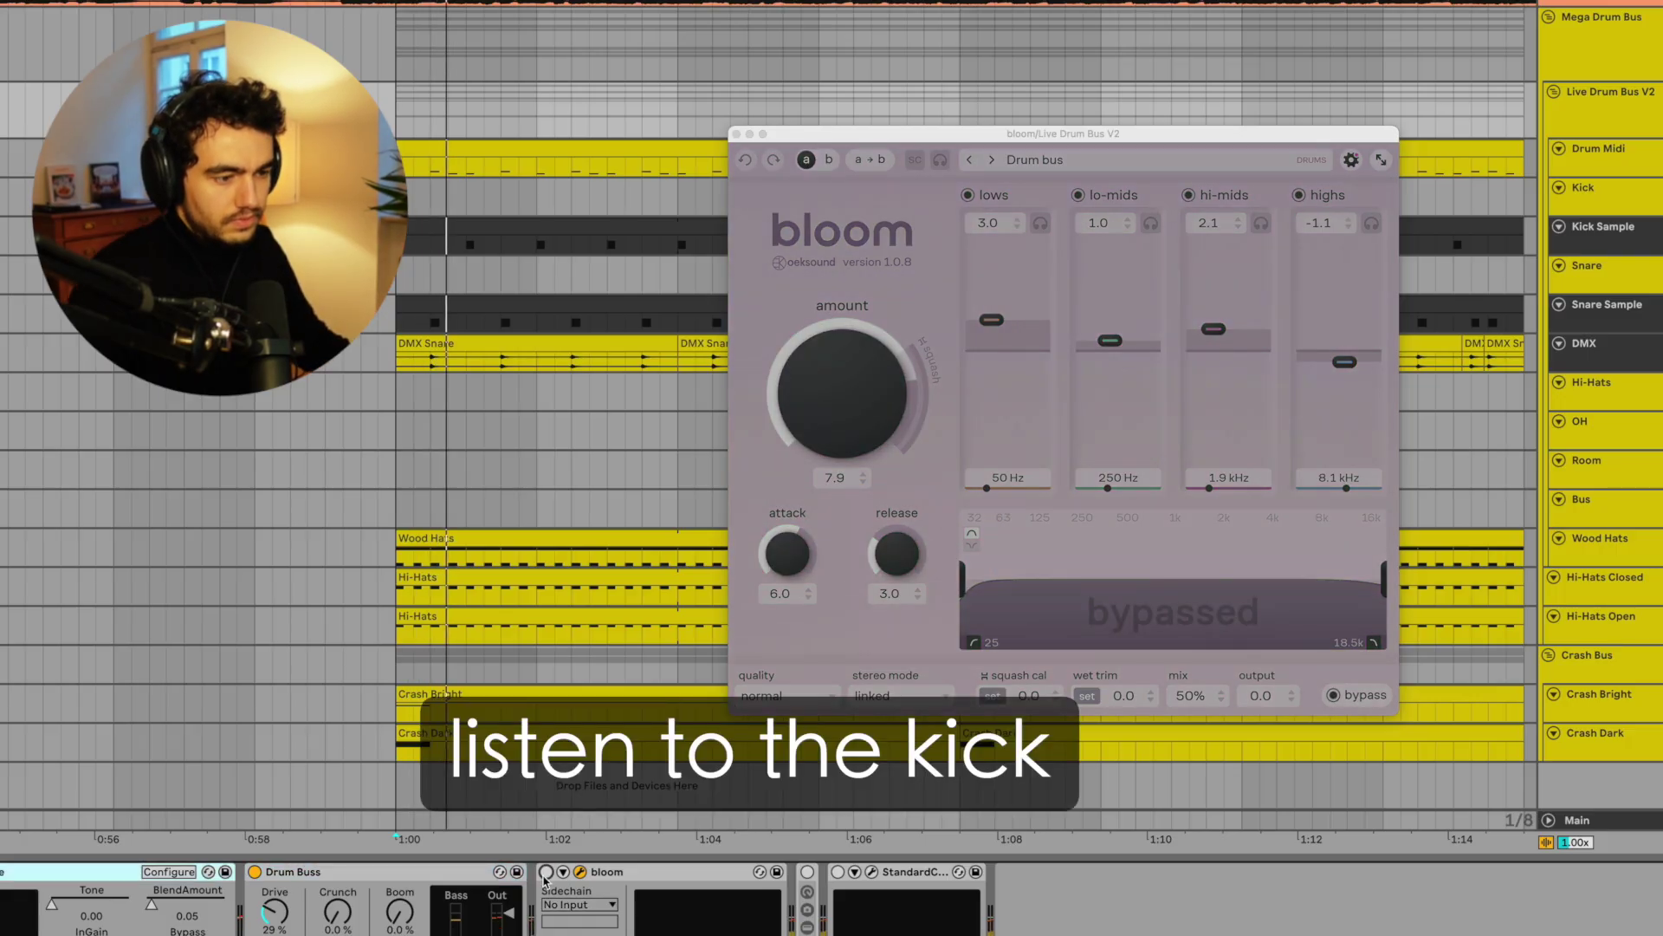
left_click(544, 875)
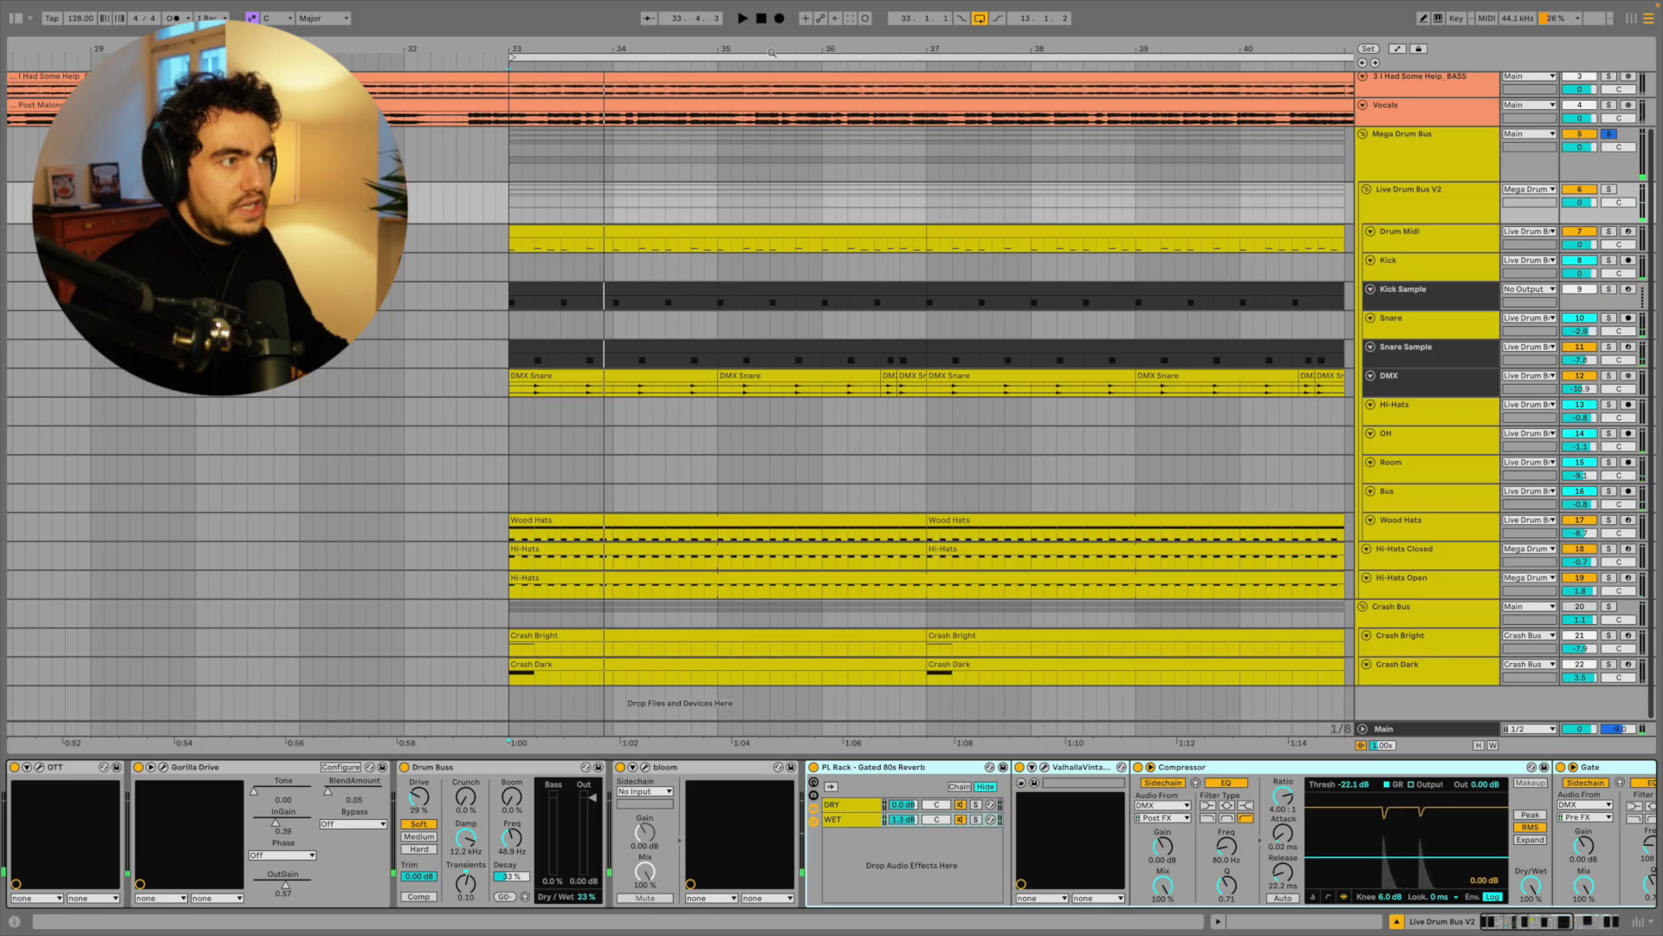
Step: Play the drums and compare Live Drum Bus V2 with the PL Rack - Gated 80s Reverb off and on
left_click_drag(714, 95, 715, 71)
scroll(696, 768, "right", 3)
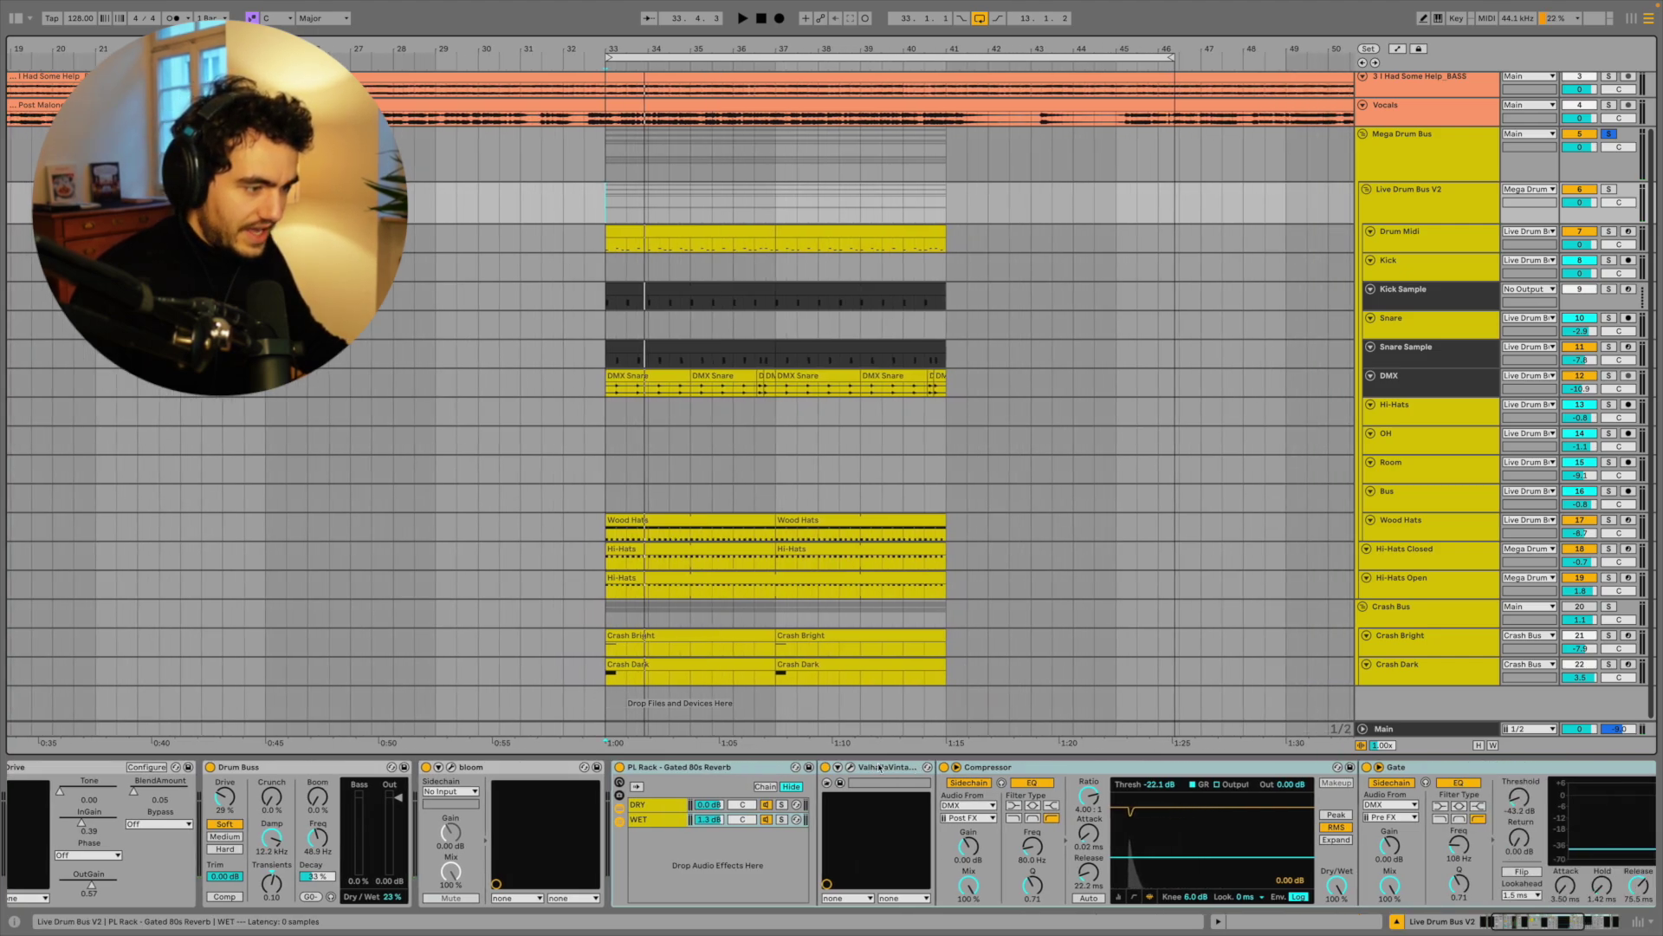
scroll(656, 772, "right", 5)
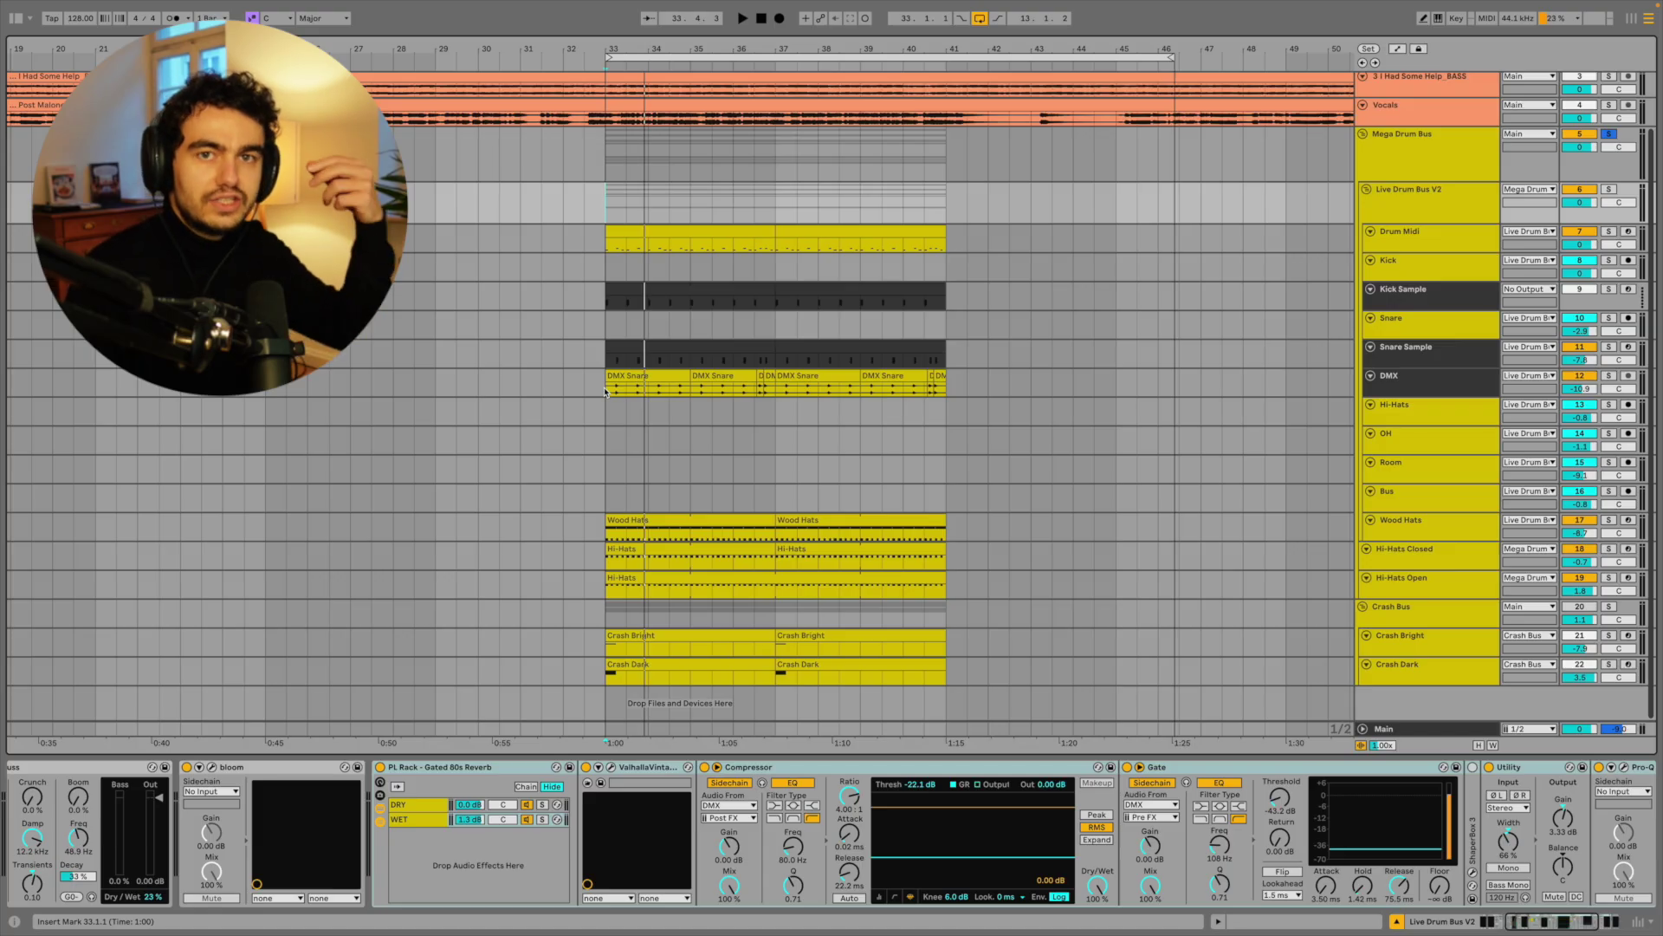
key("space")
left_click(379, 767)
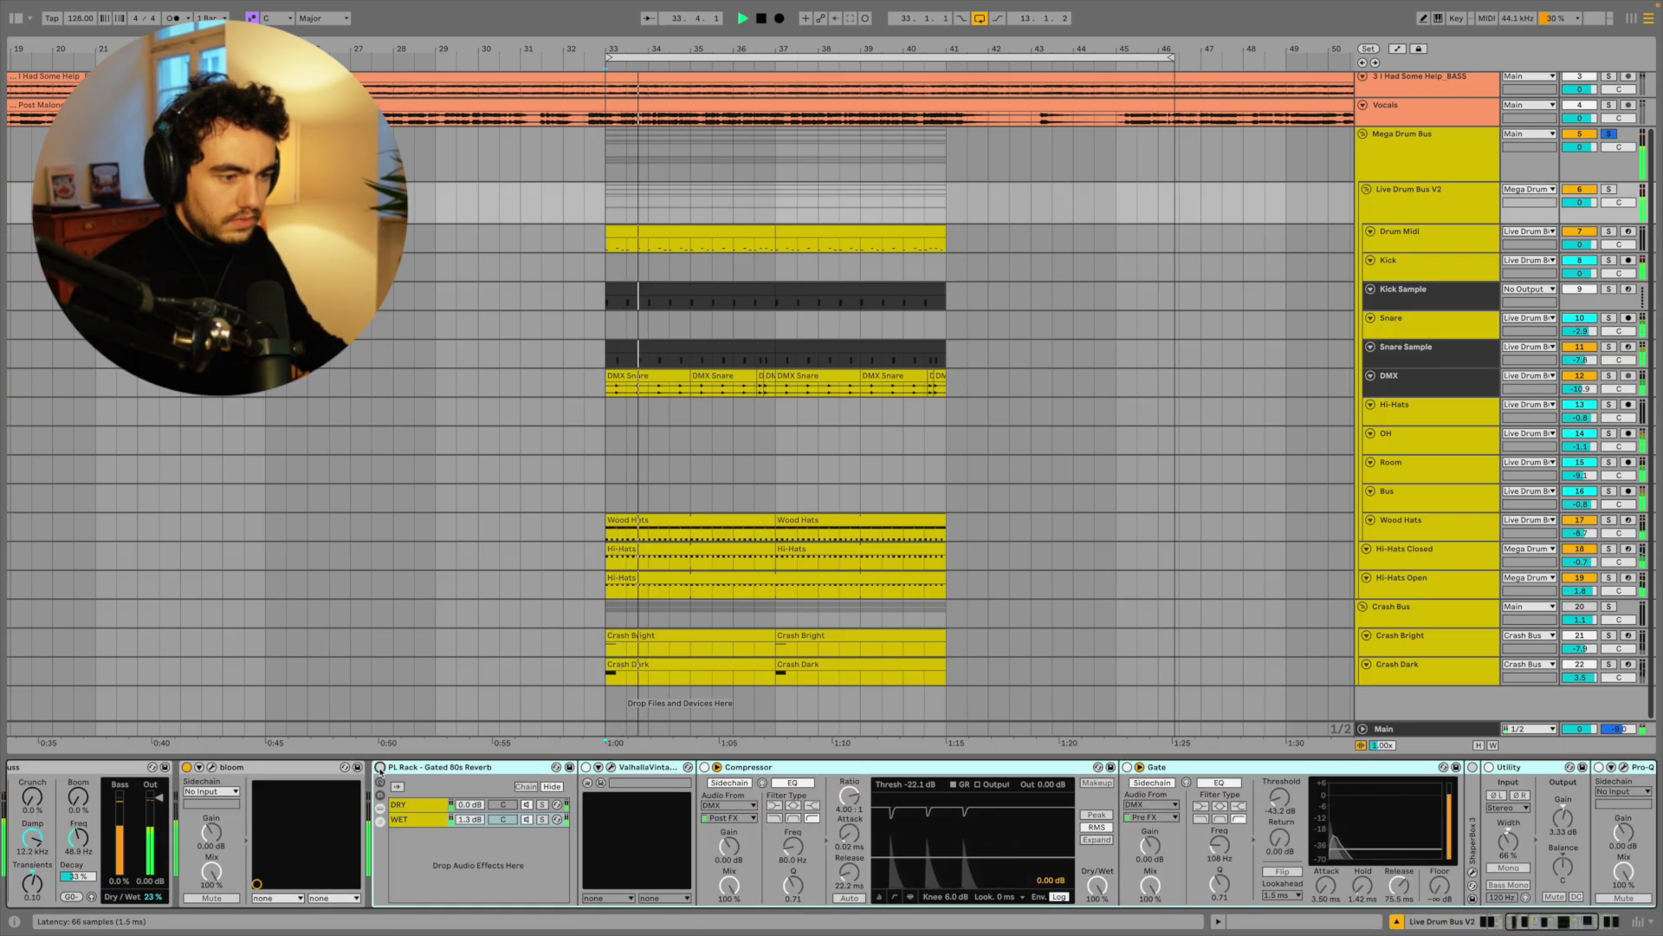
left_click(380, 767)
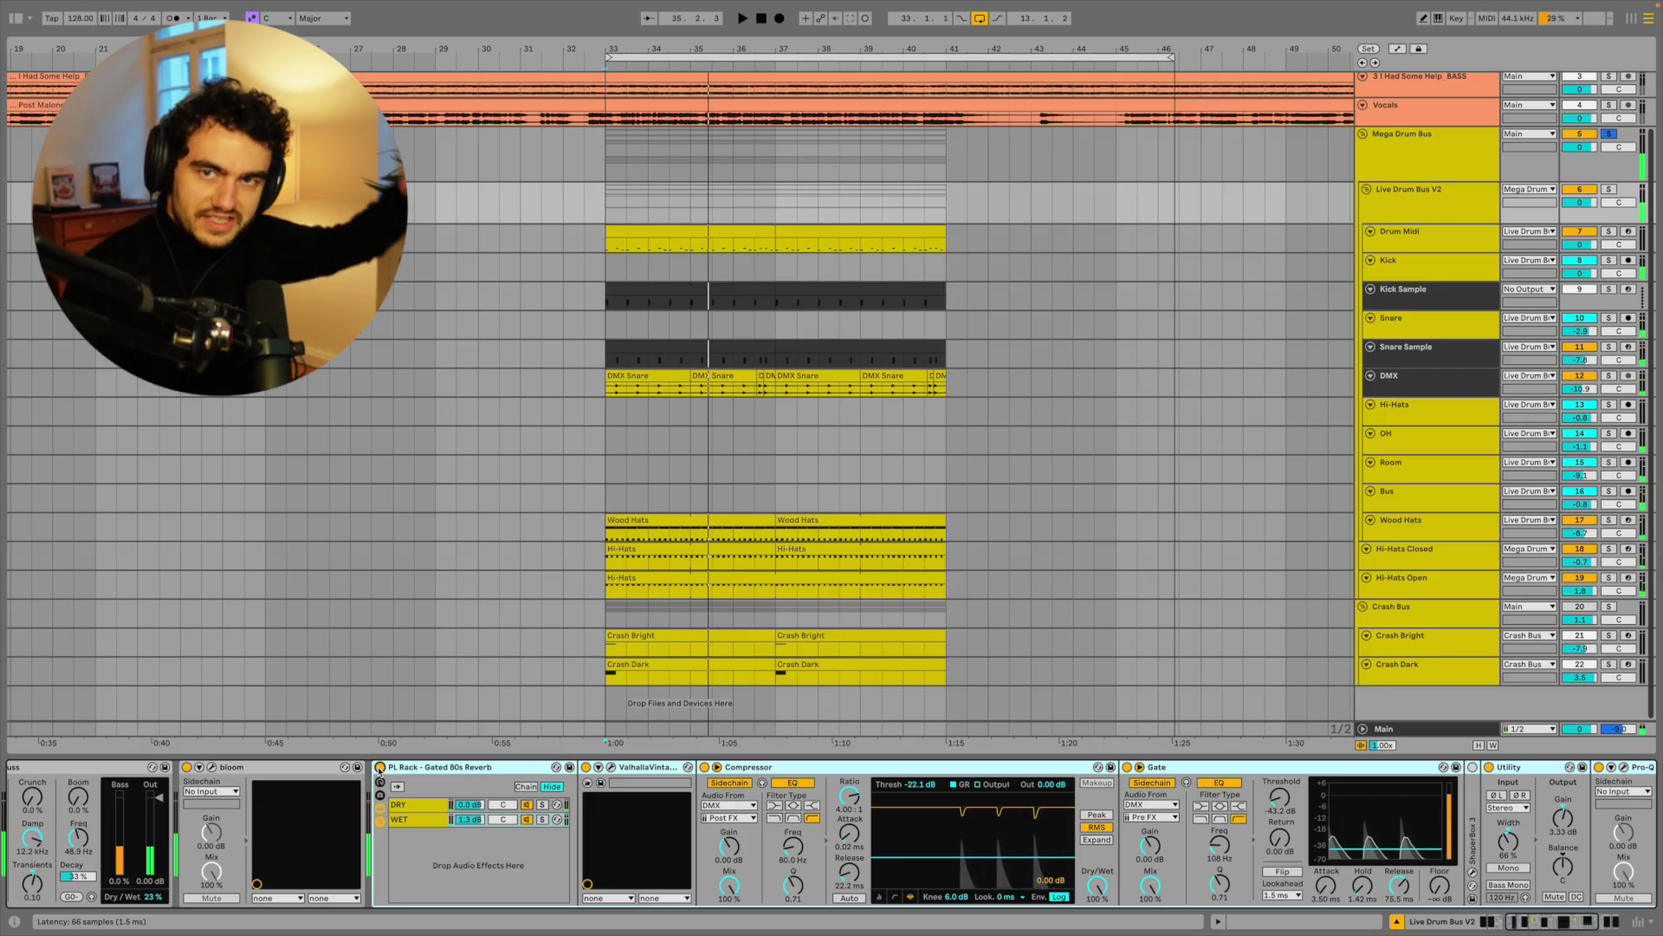
Step: Collapse the gated reverb rack, enable StandardCLIP on Live Drum Bus V2 and check its window while the drums play
double_click(424, 768)
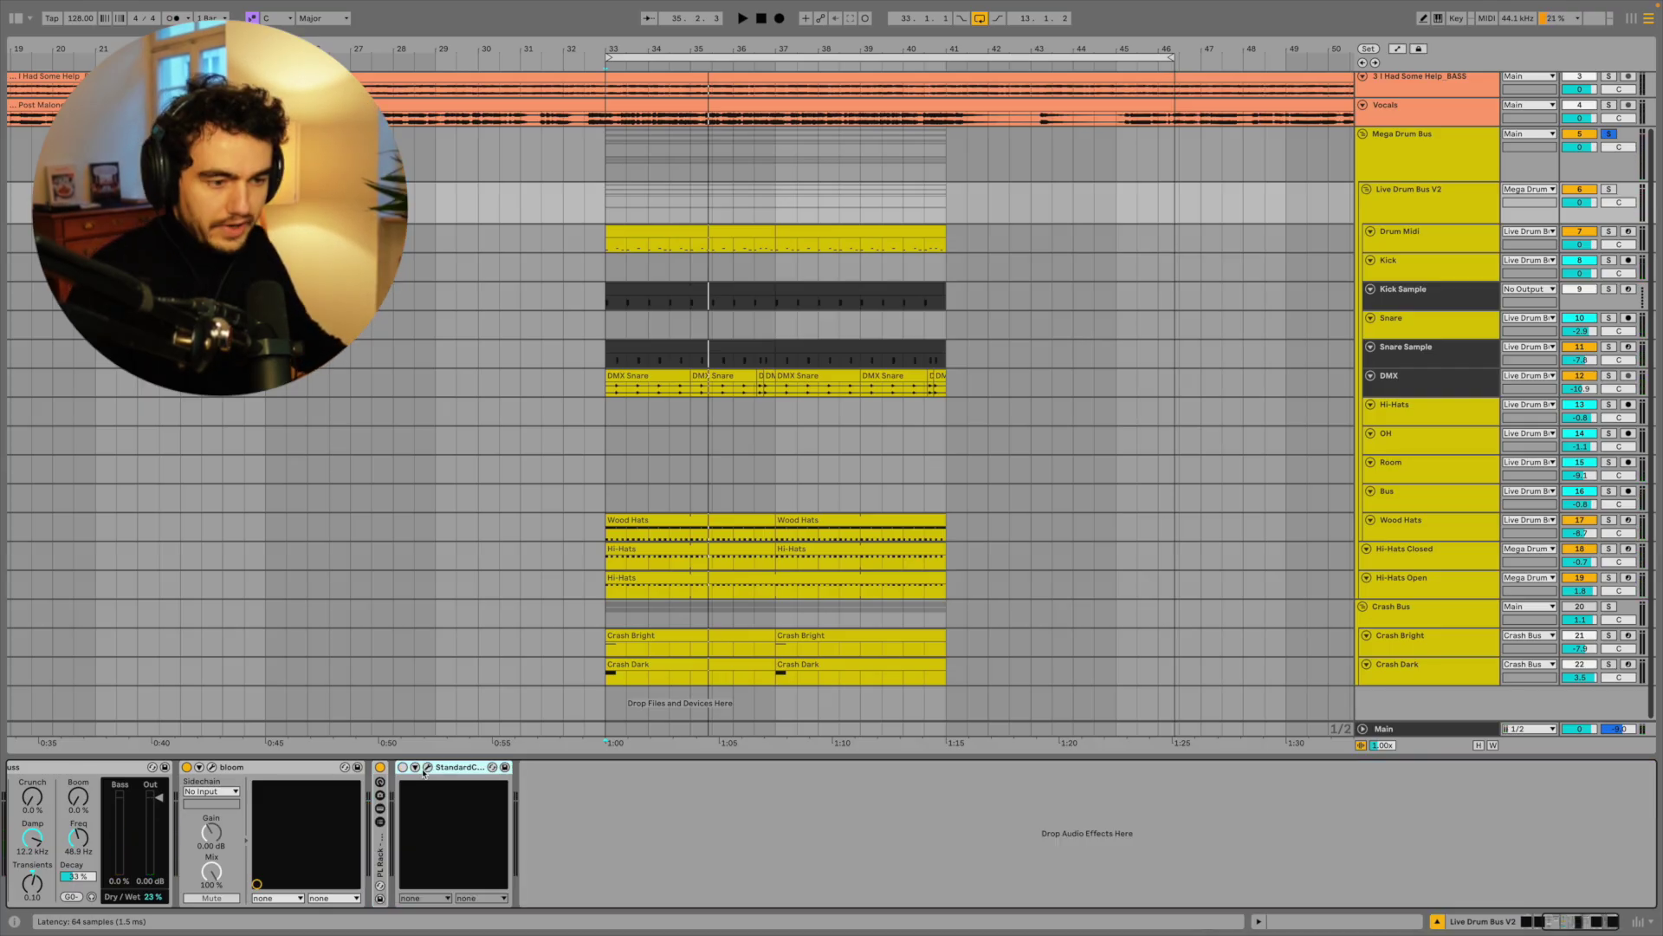
left_click(403, 767)
left_click(427, 768)
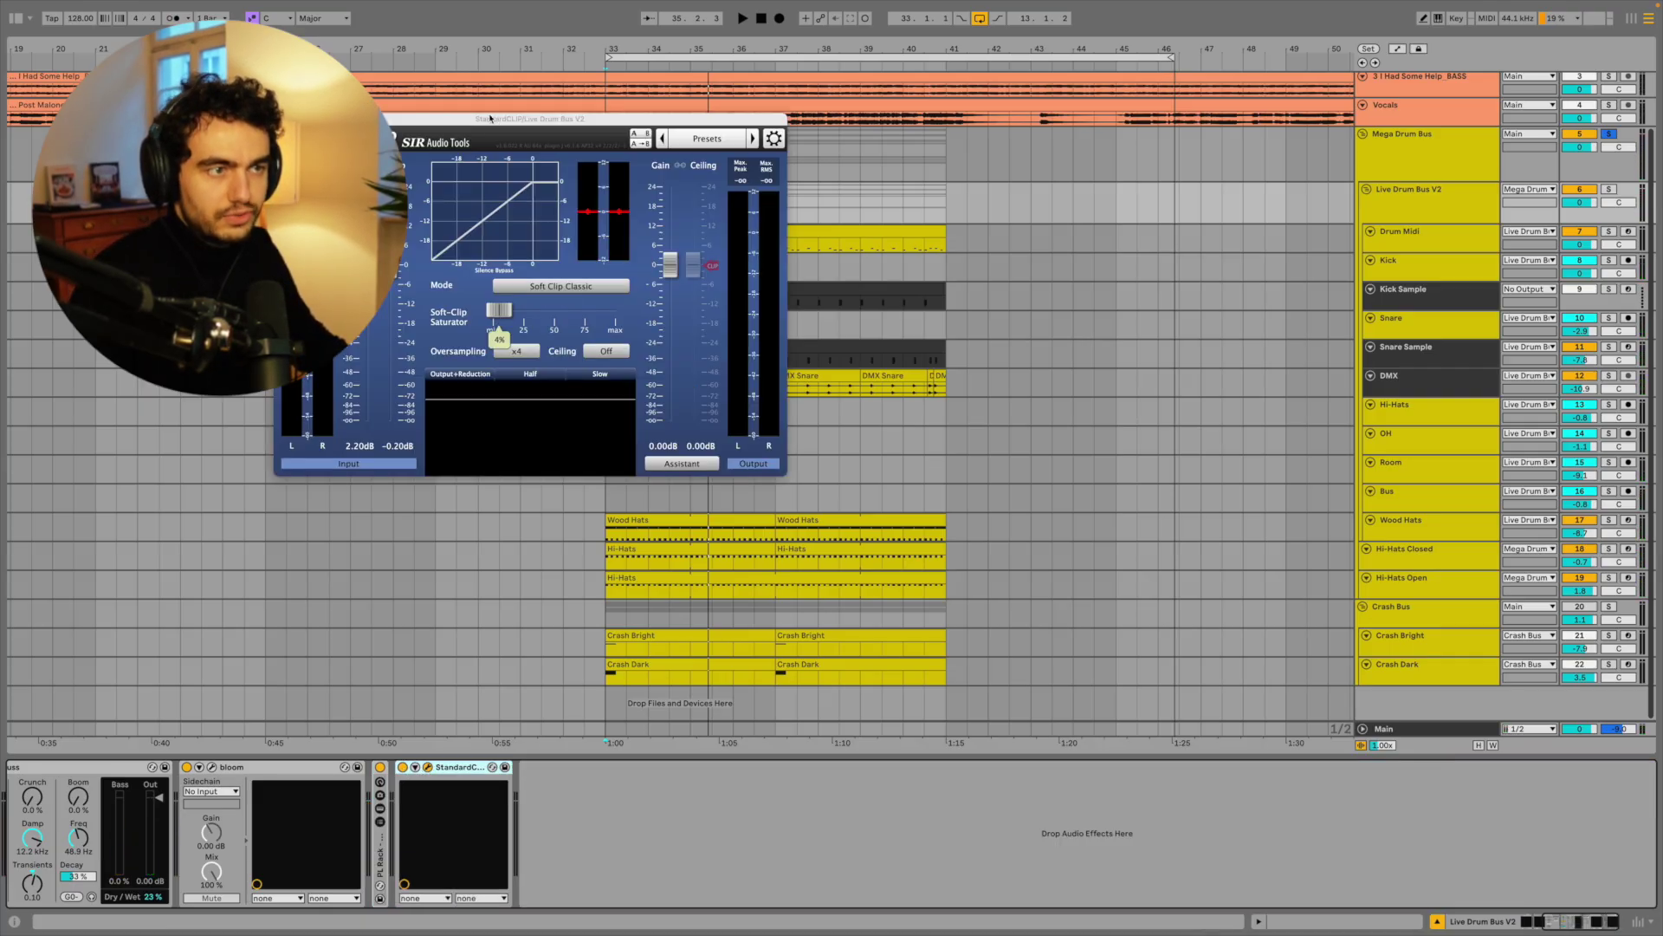
key("space")
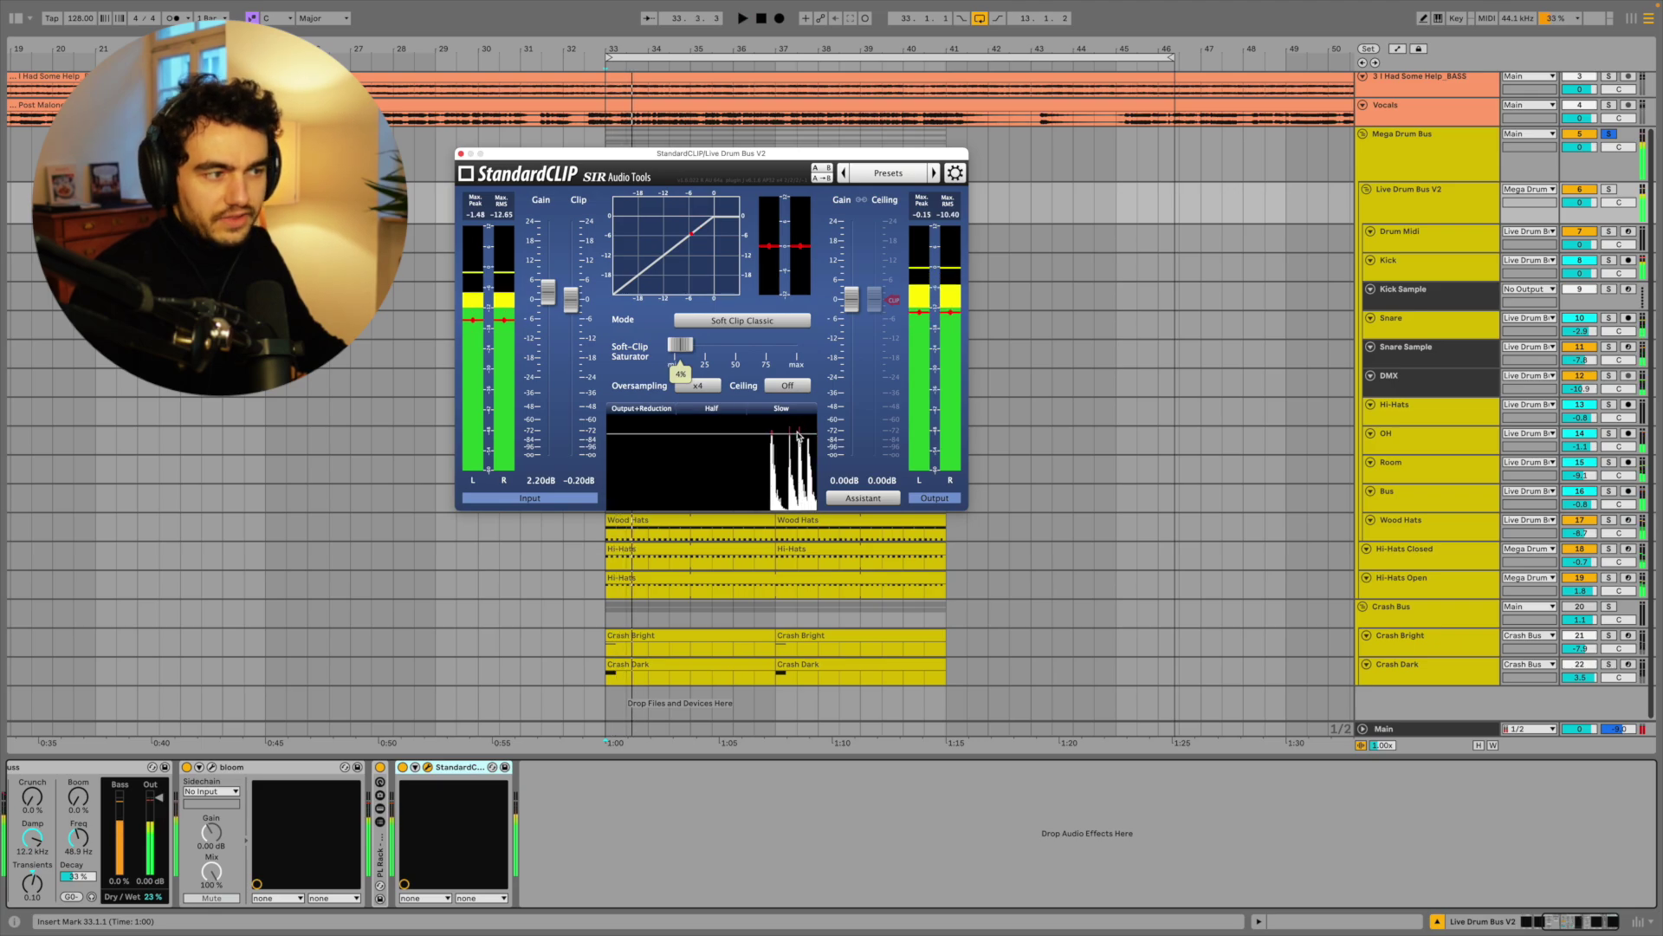
left_click(461, 153)
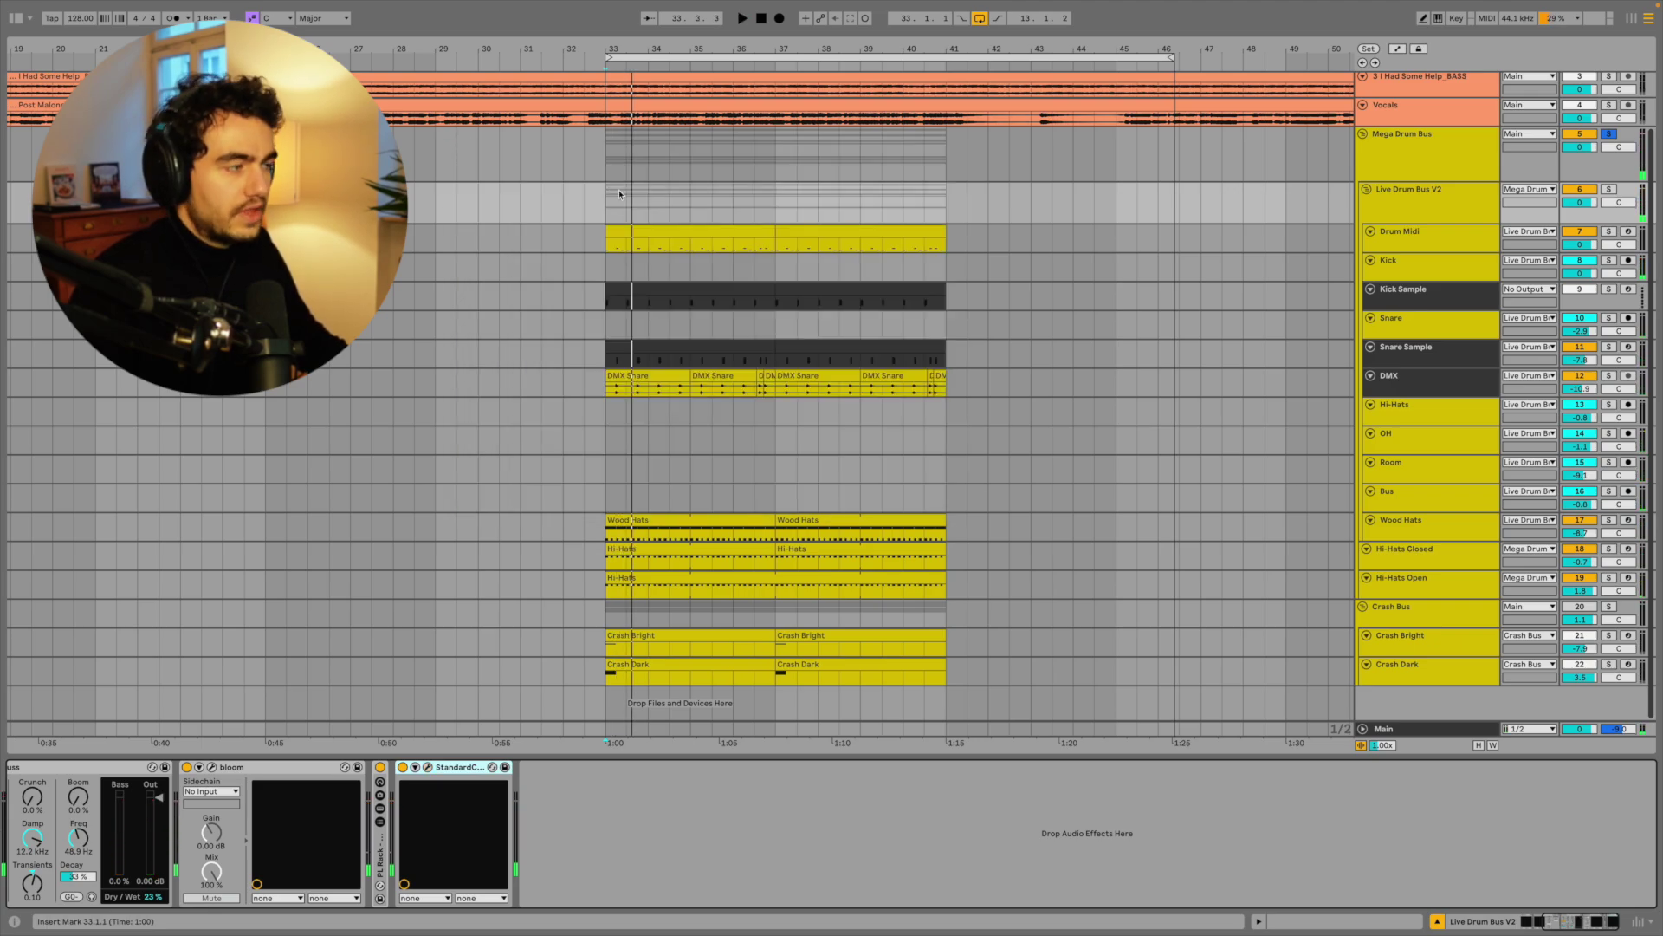
Step: Enable the Drum - Gentle Two Buss compressor on the Mega Drum Bus group and play the drums through it
left_click(1411, 160)
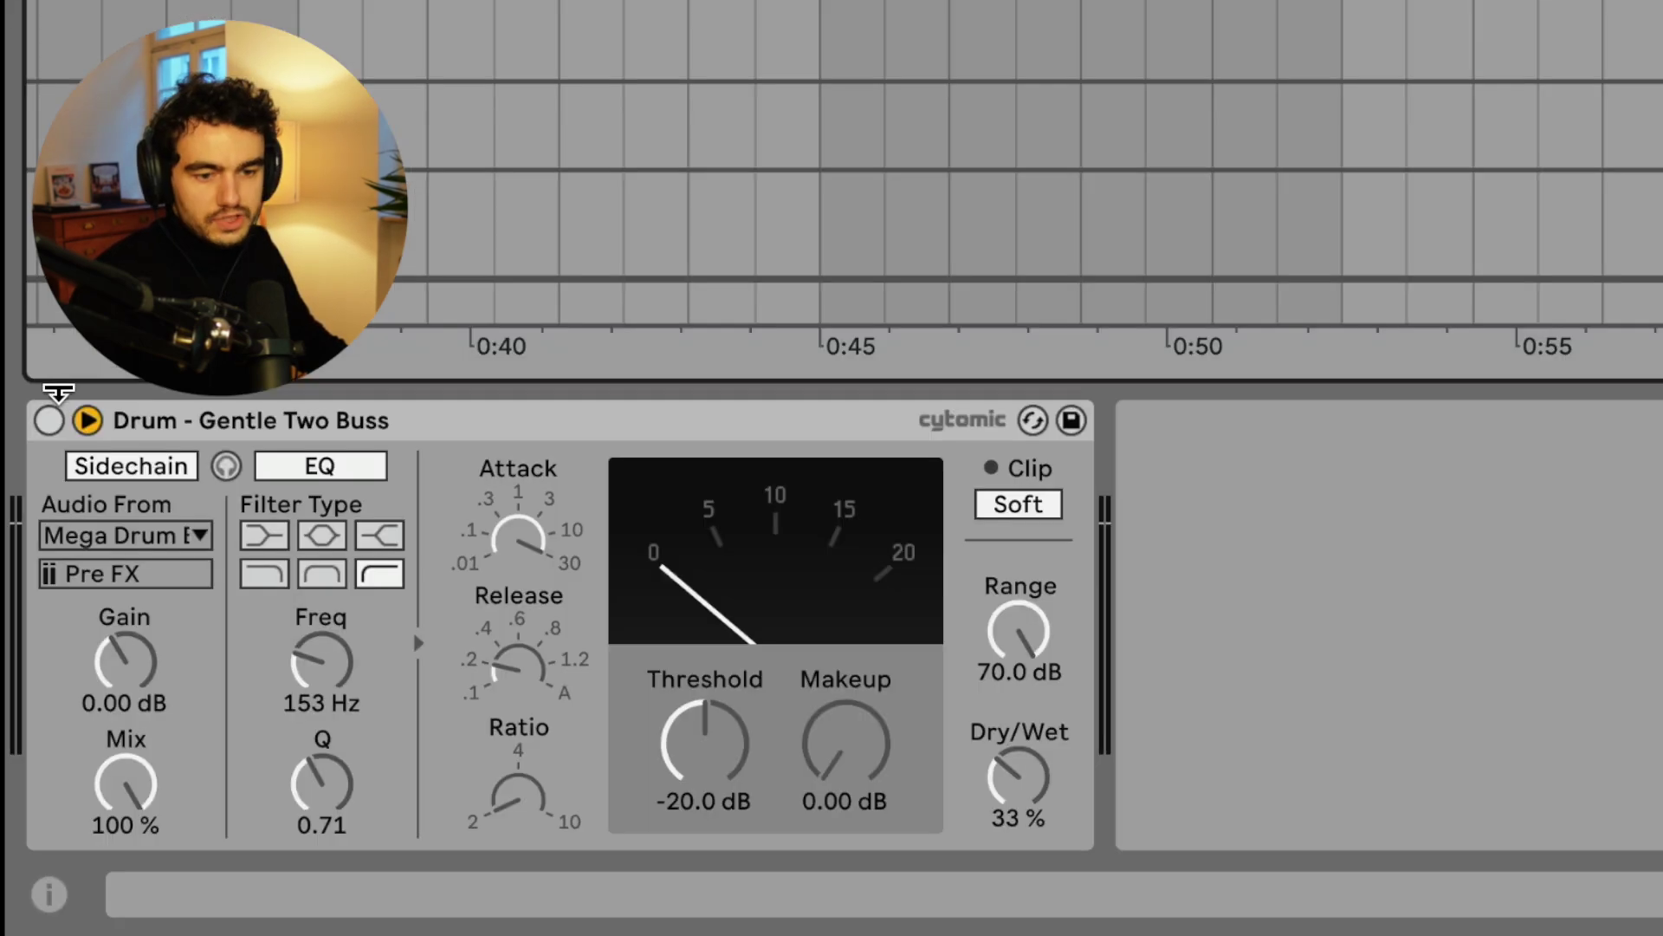
left_click(47, 781)
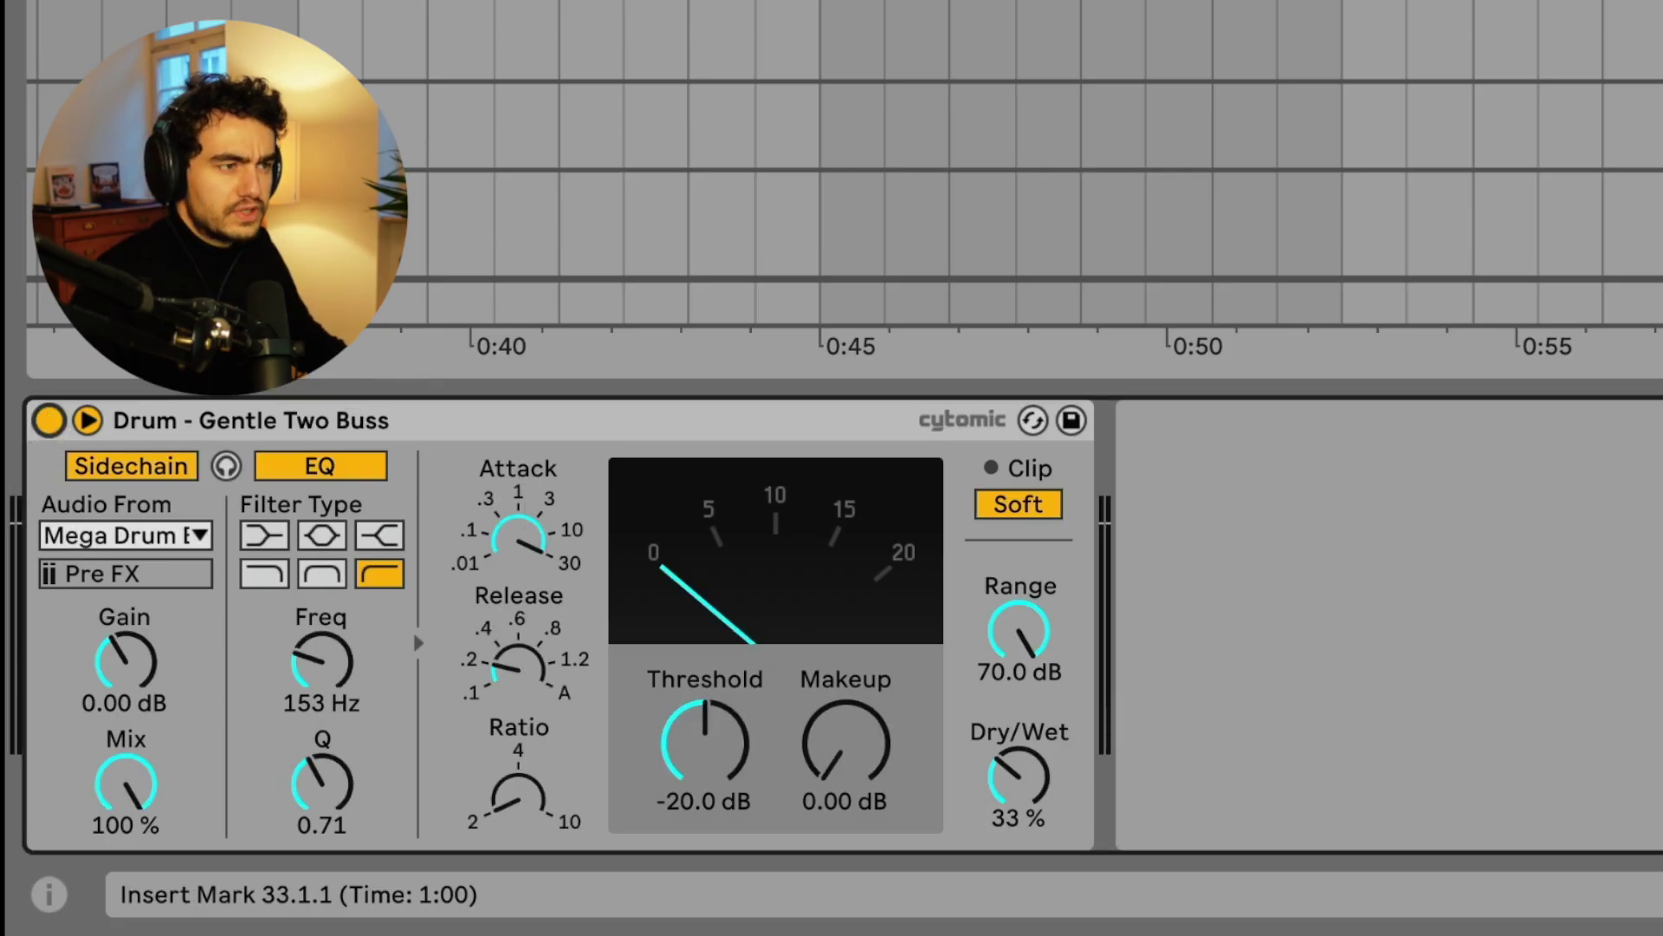
key("space")
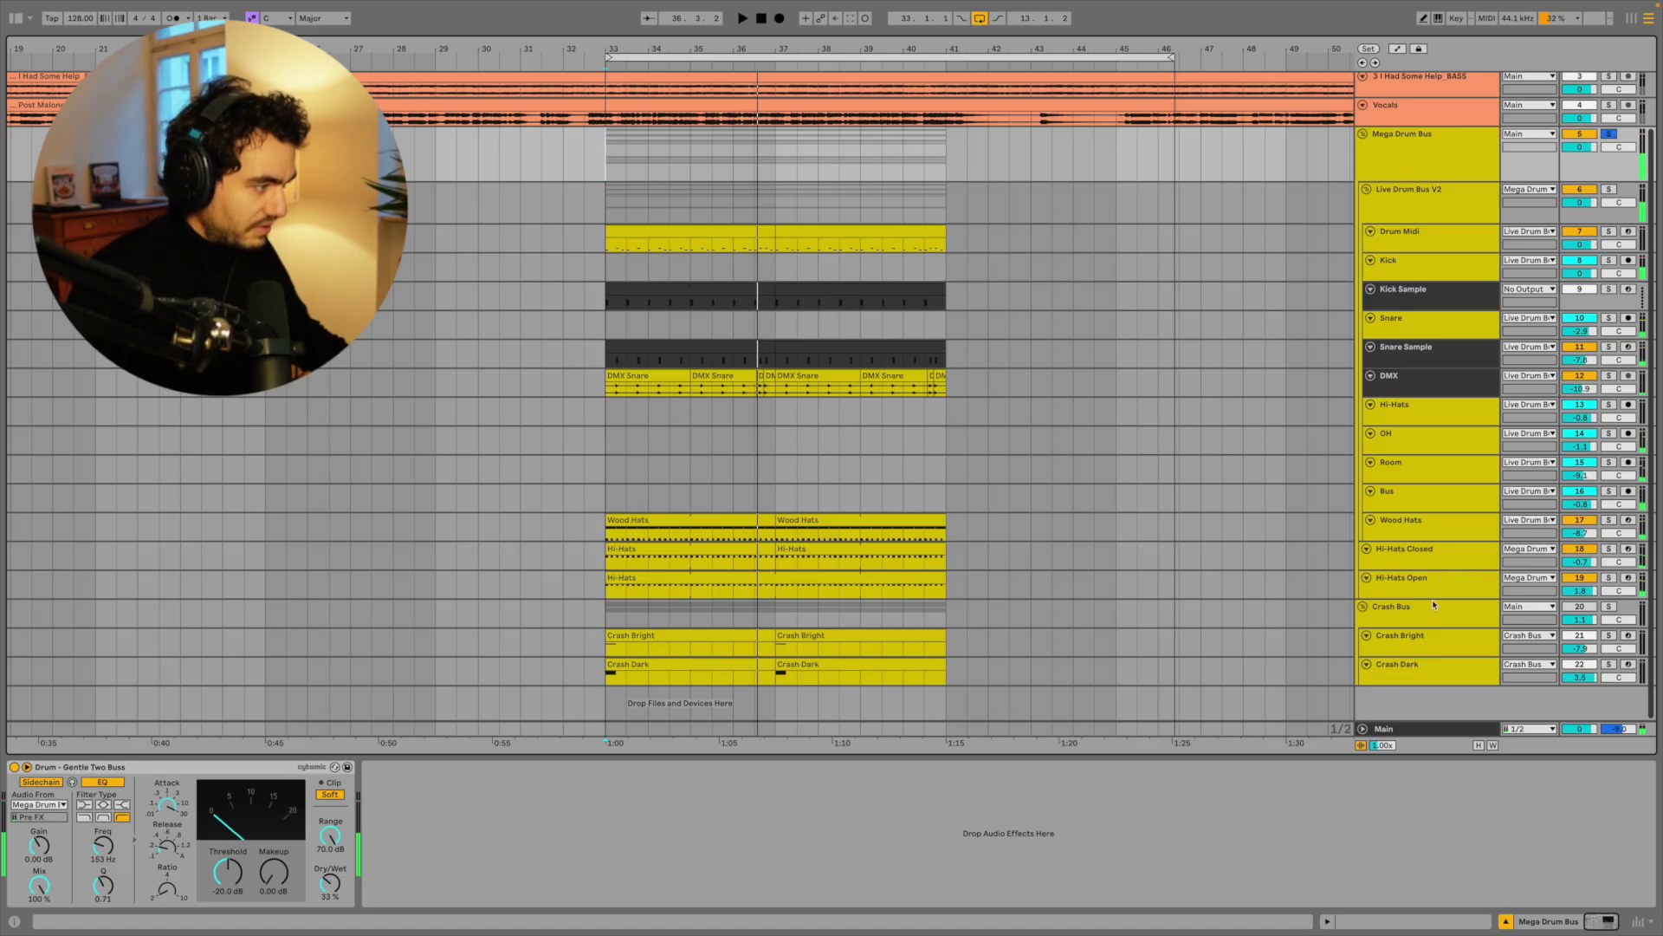
Step: Solo the Crash Bus, look over its device chain and those of its crash tracks, and solo Crash Dark
left_click(1553, 606)
left_click(1609, 607)
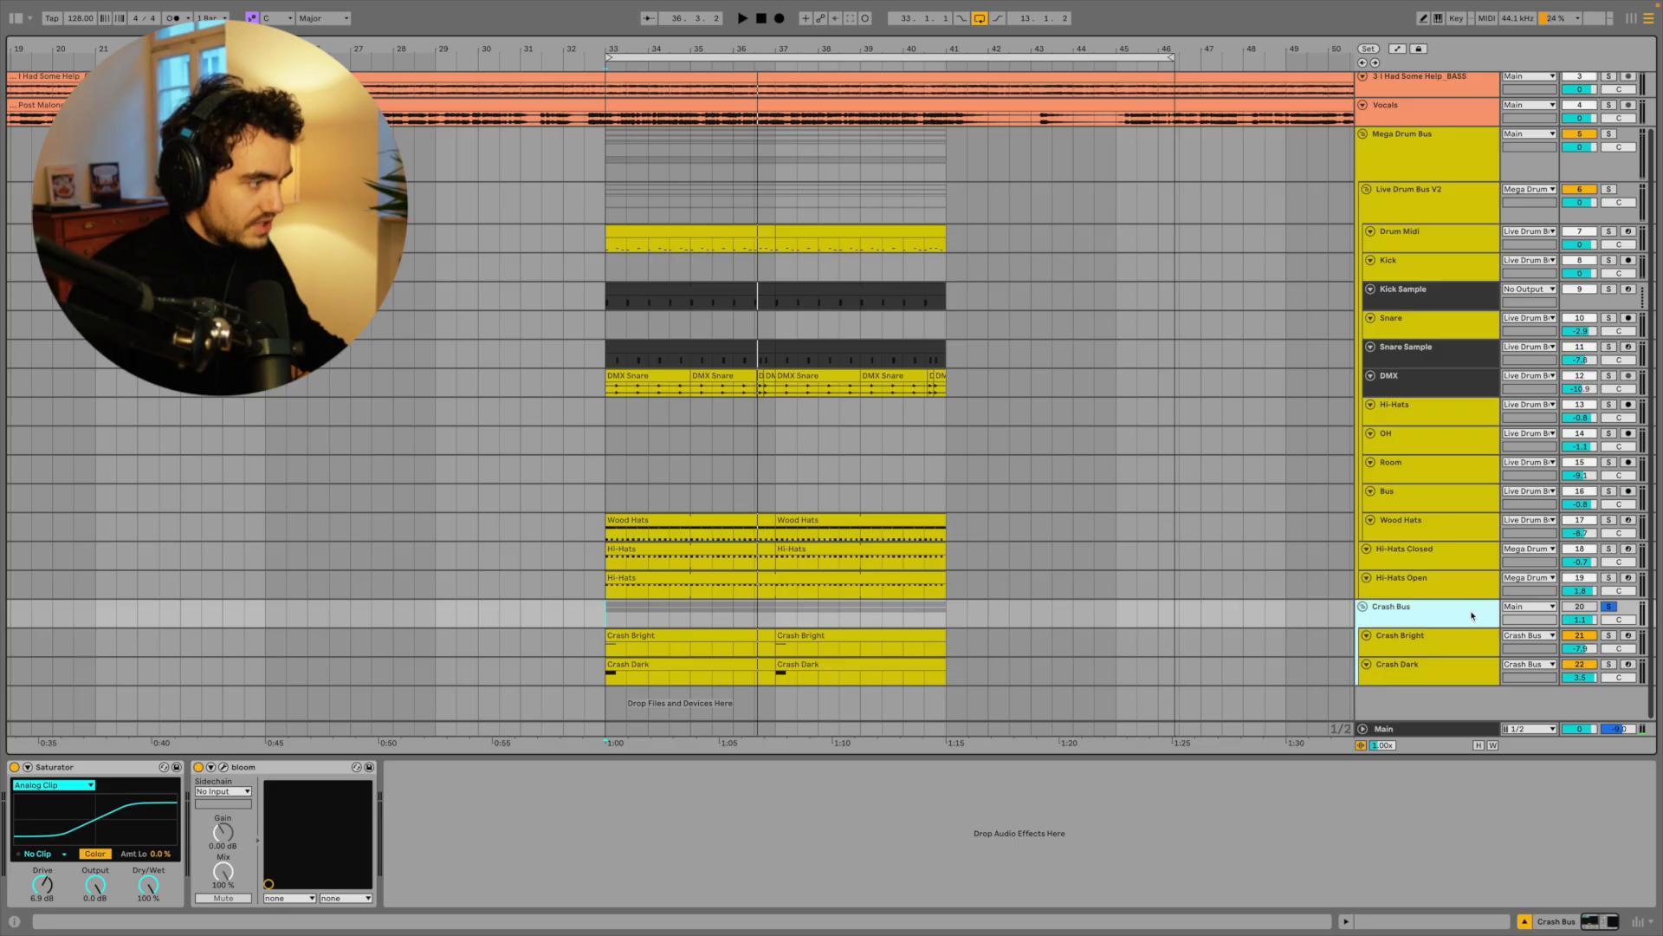
left_click(1432, 640)
left_click(1428, 610)
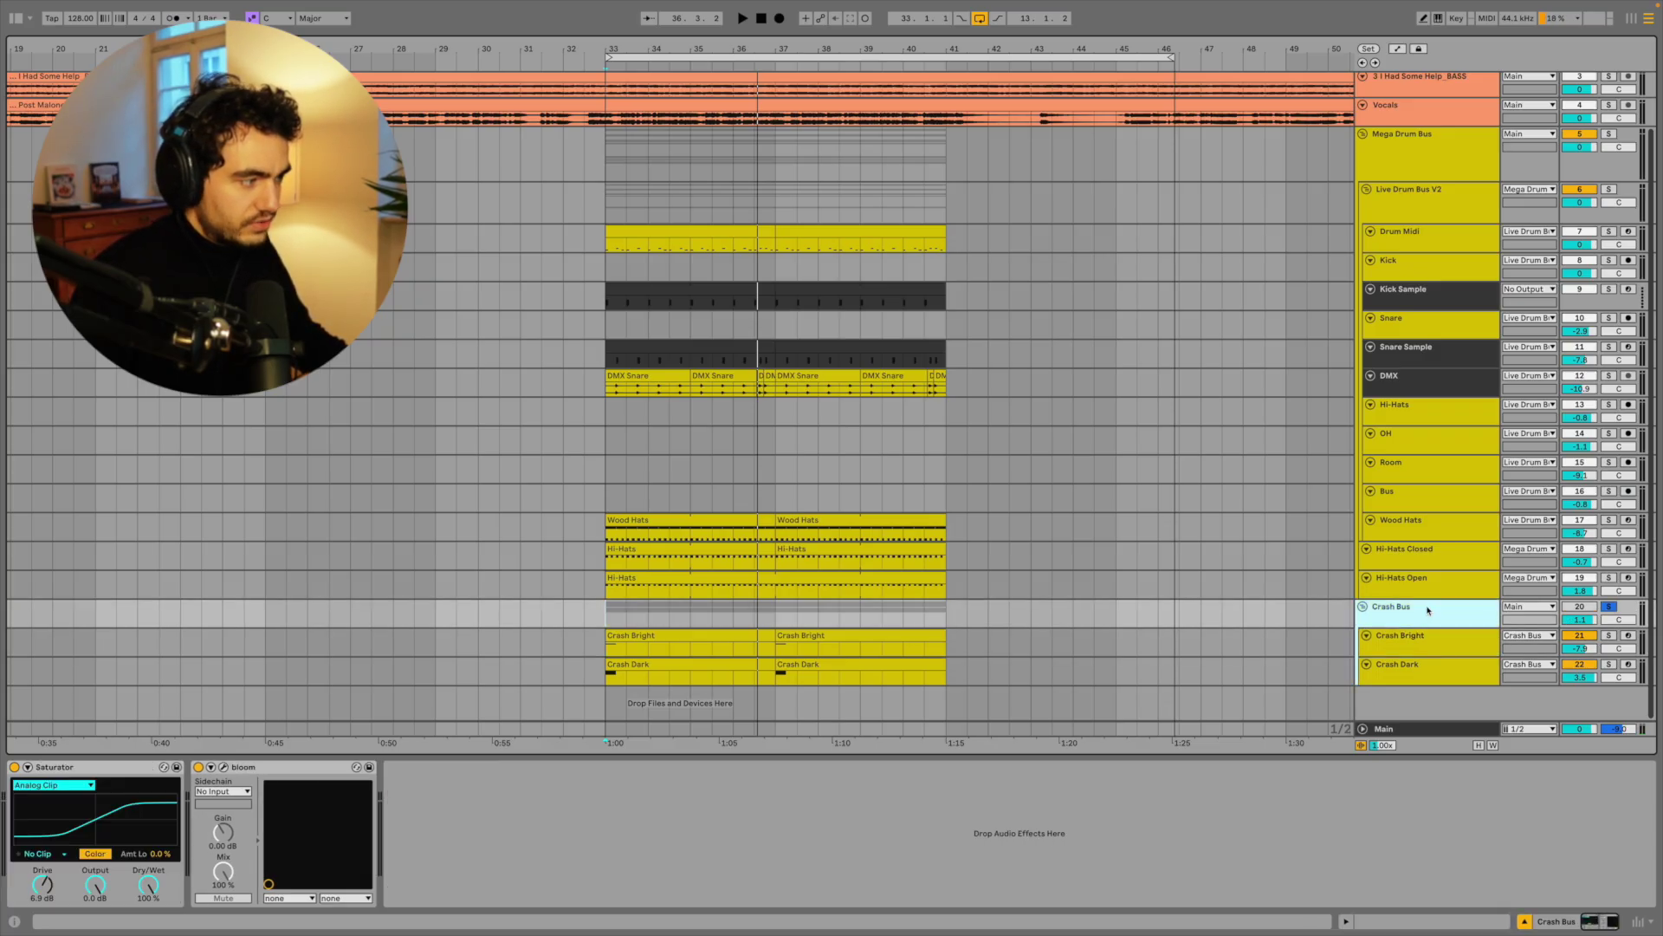
left_click(1443, 654)
left_click(1432, 673)
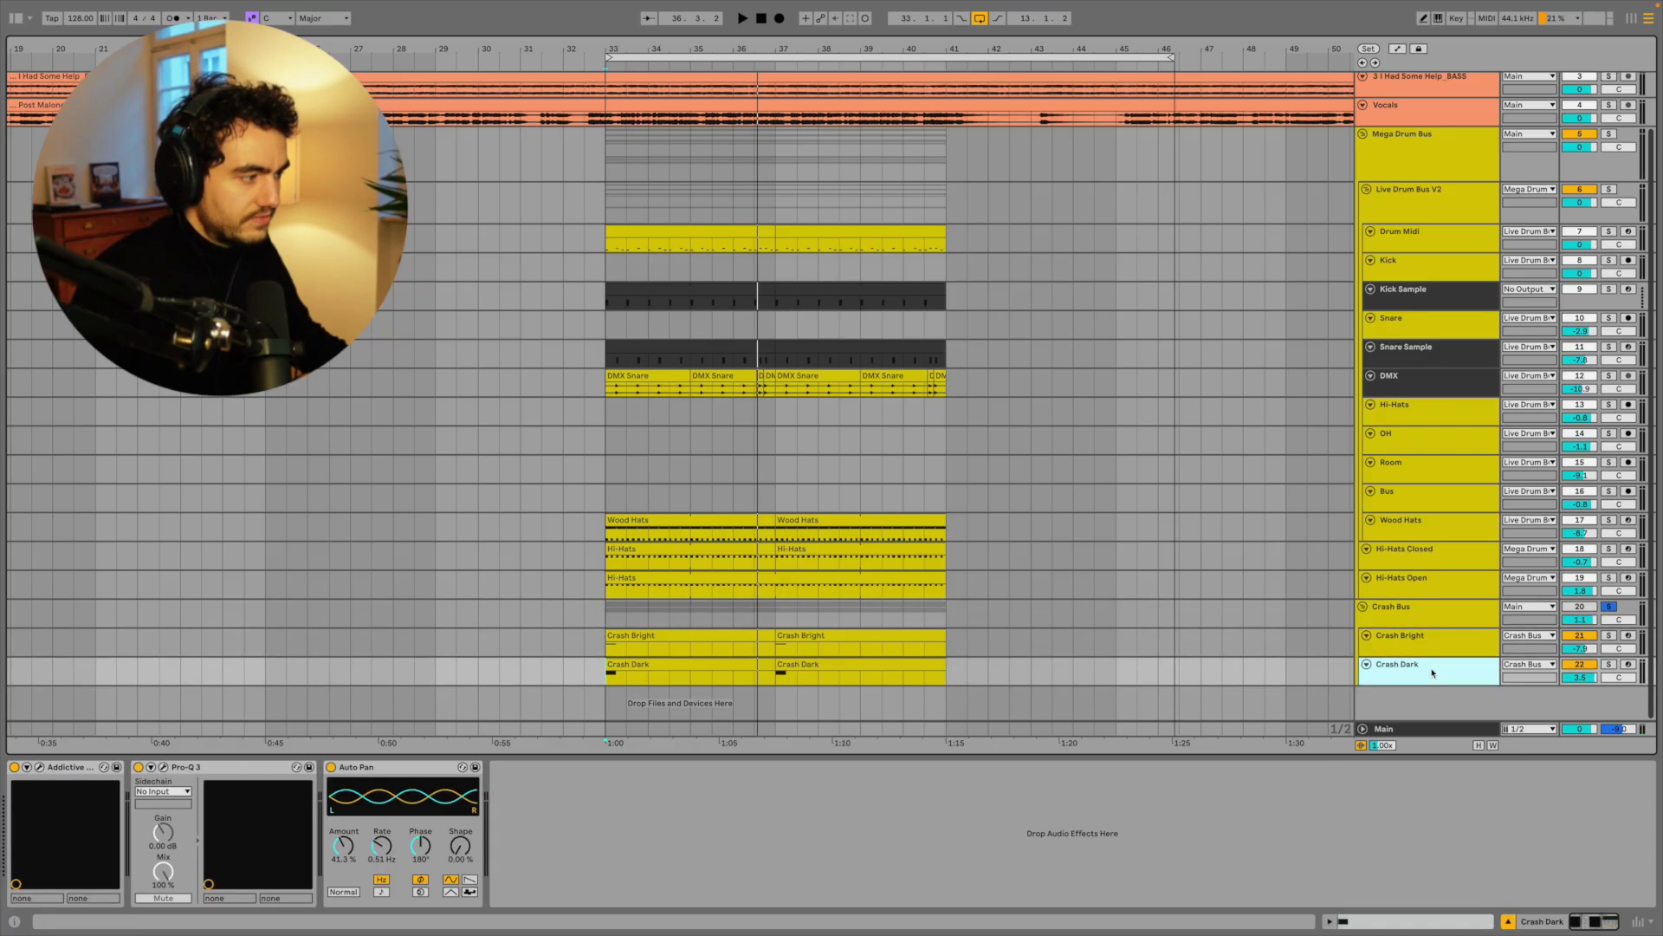
left_click(1609, 665)
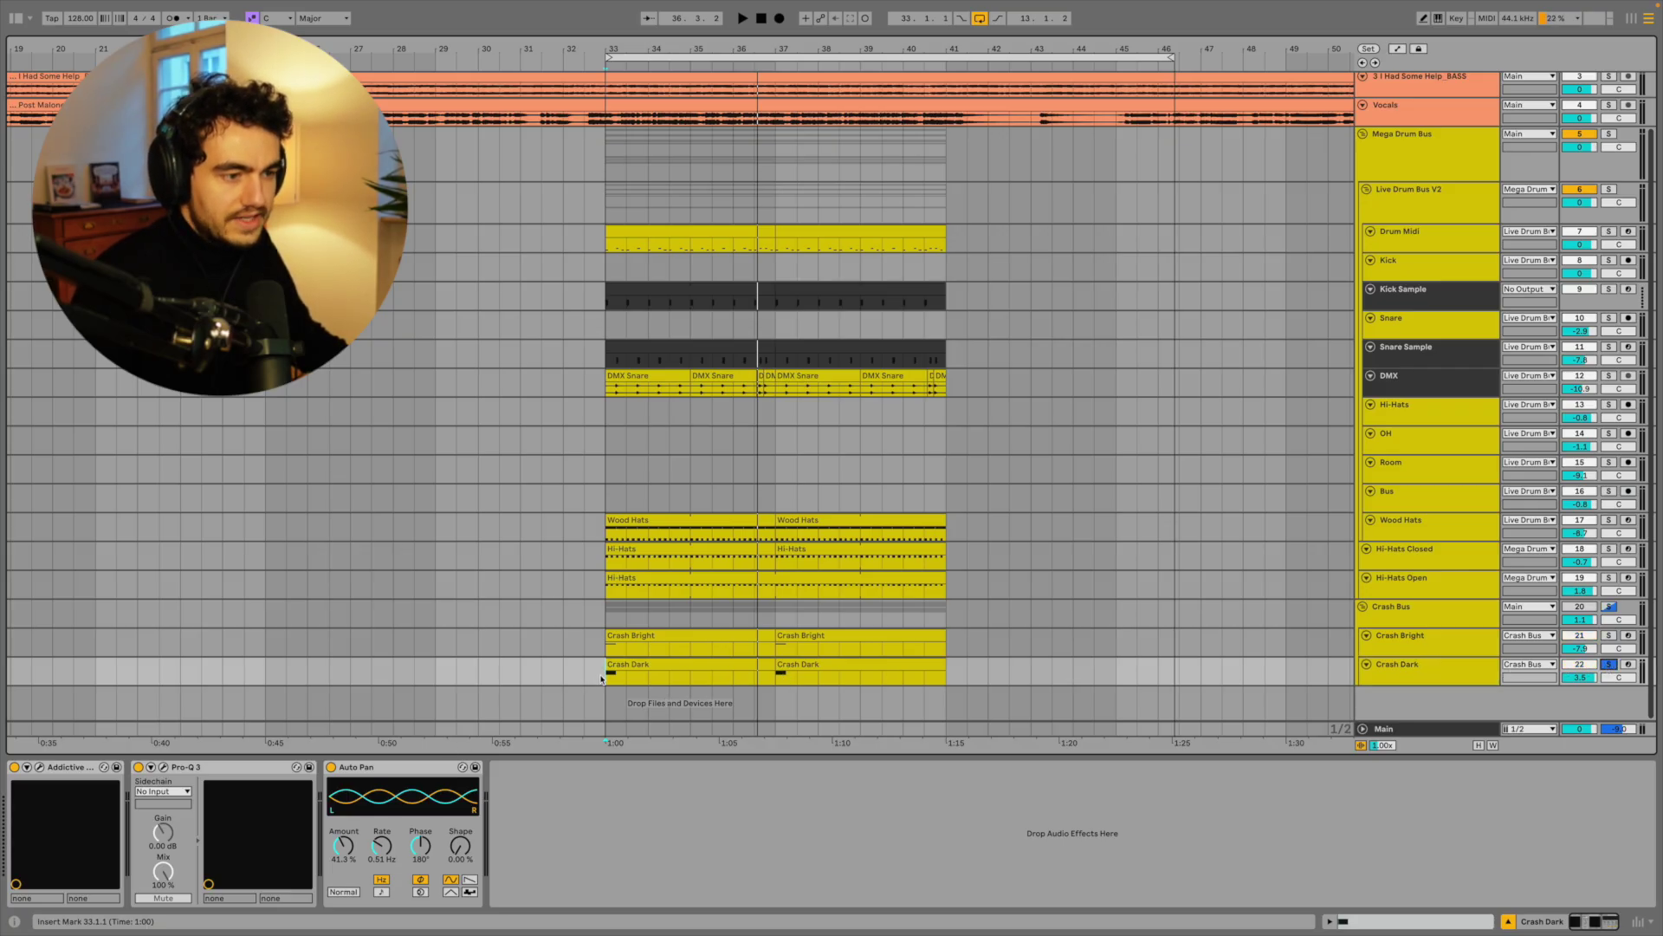
Step: Turn off Pro-Q 3 and Auto Pan on Crash Dark and play the unprocessed crash
left_click(377, 770)
left_click(227, 769)
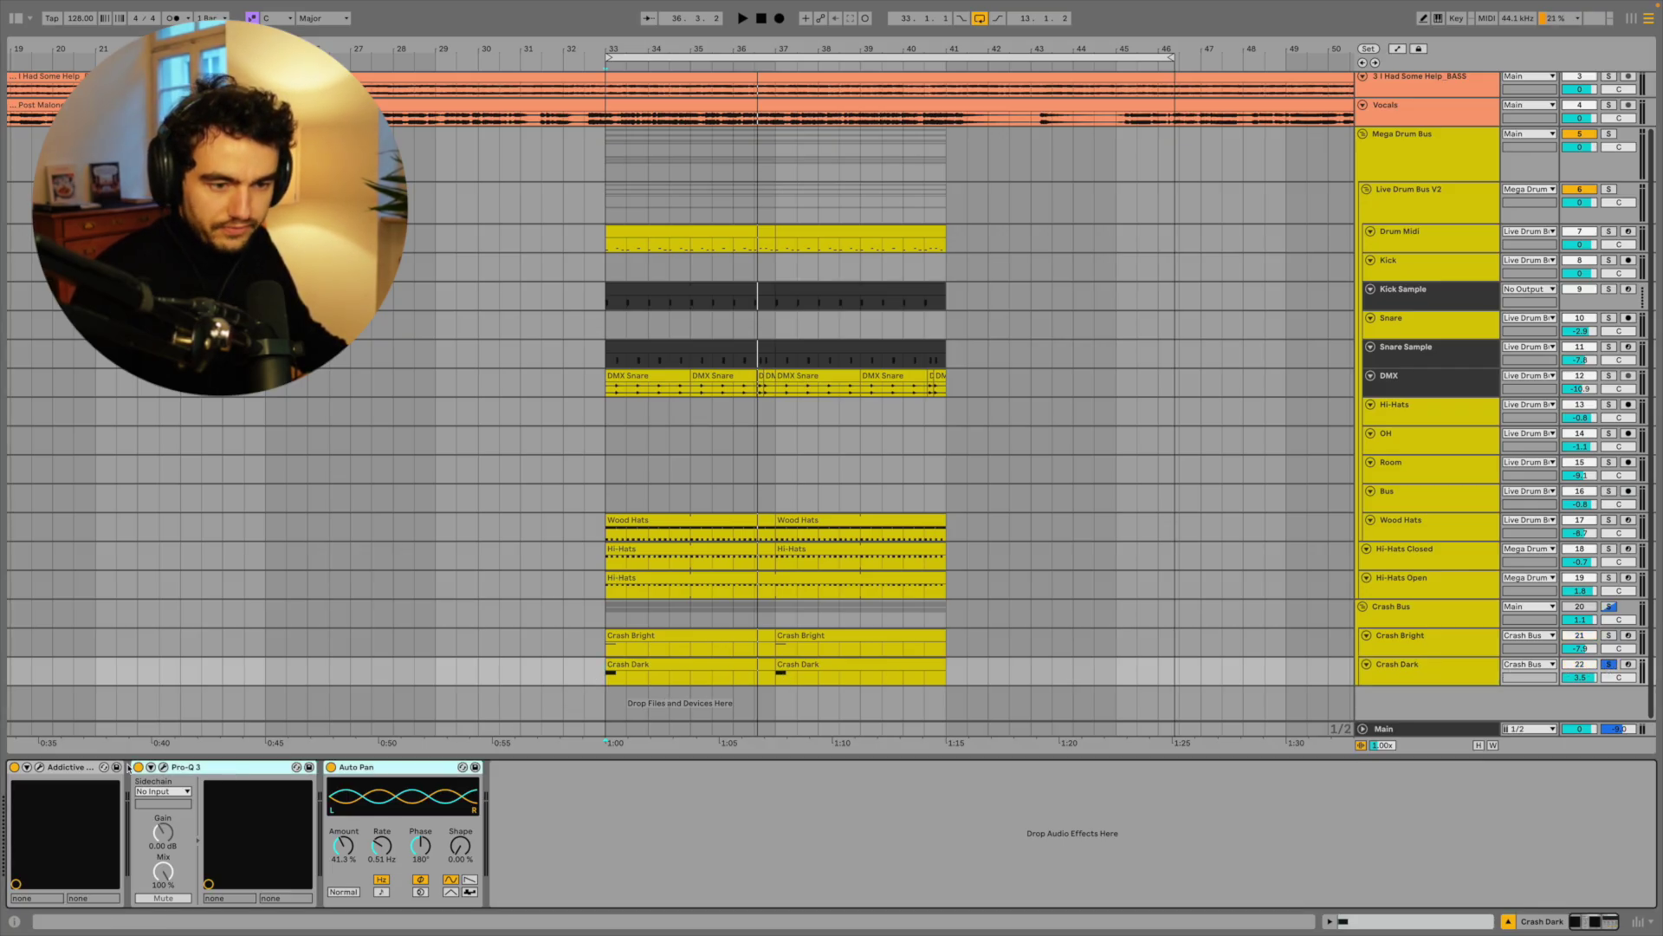
left_click(137, 766)
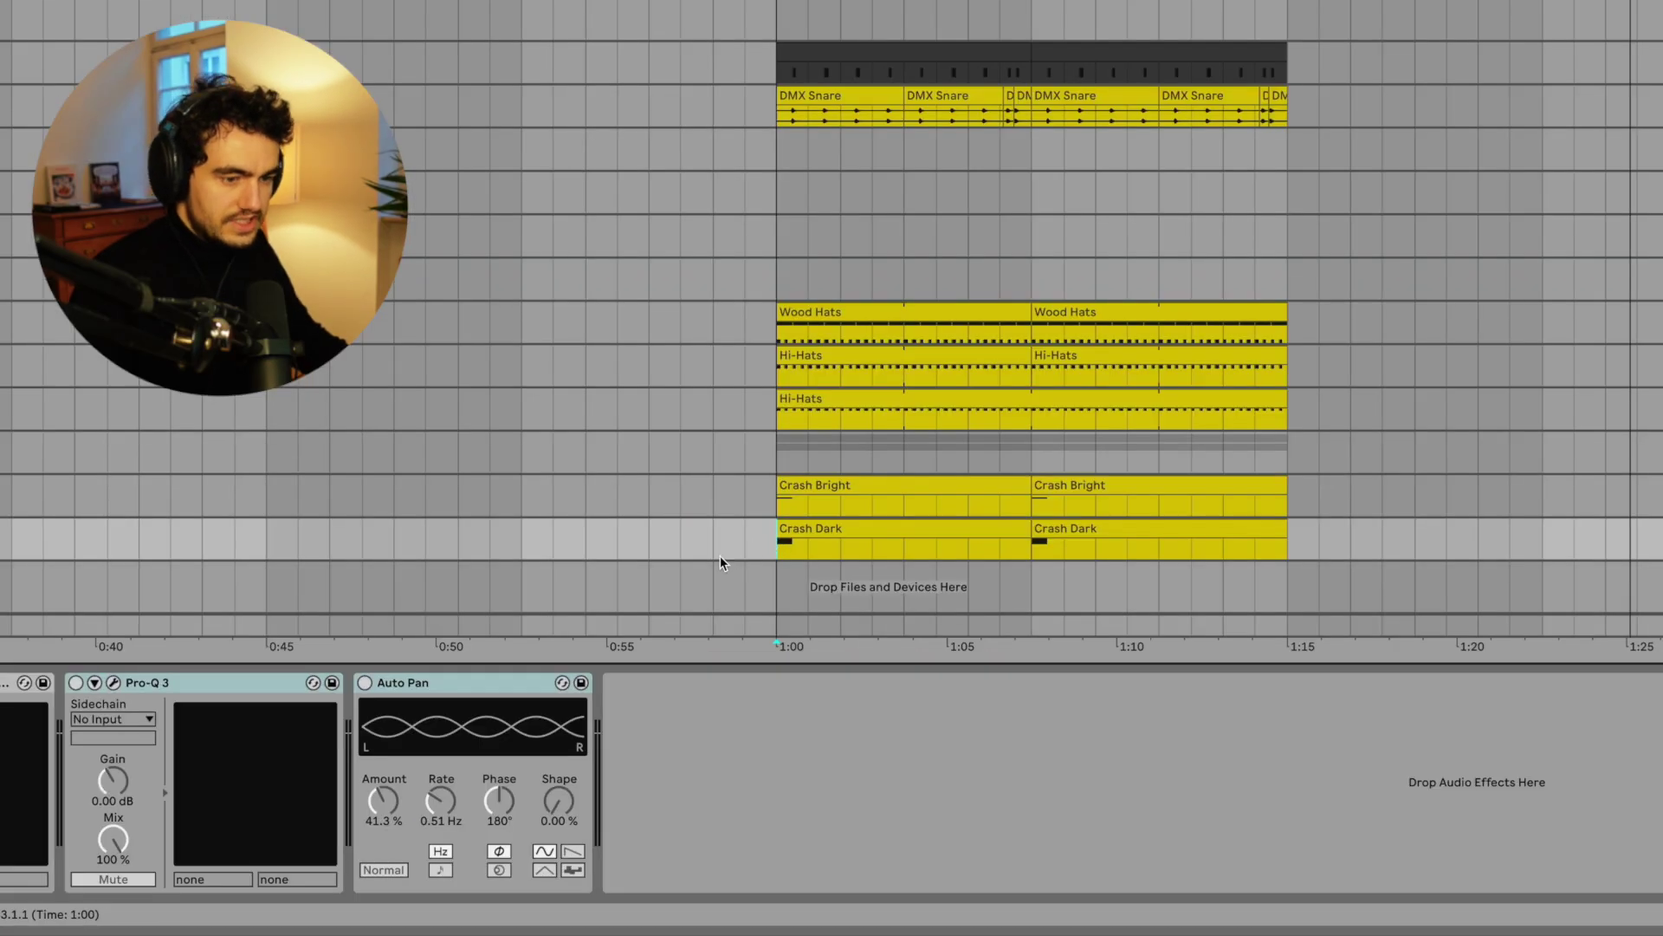
key("space")
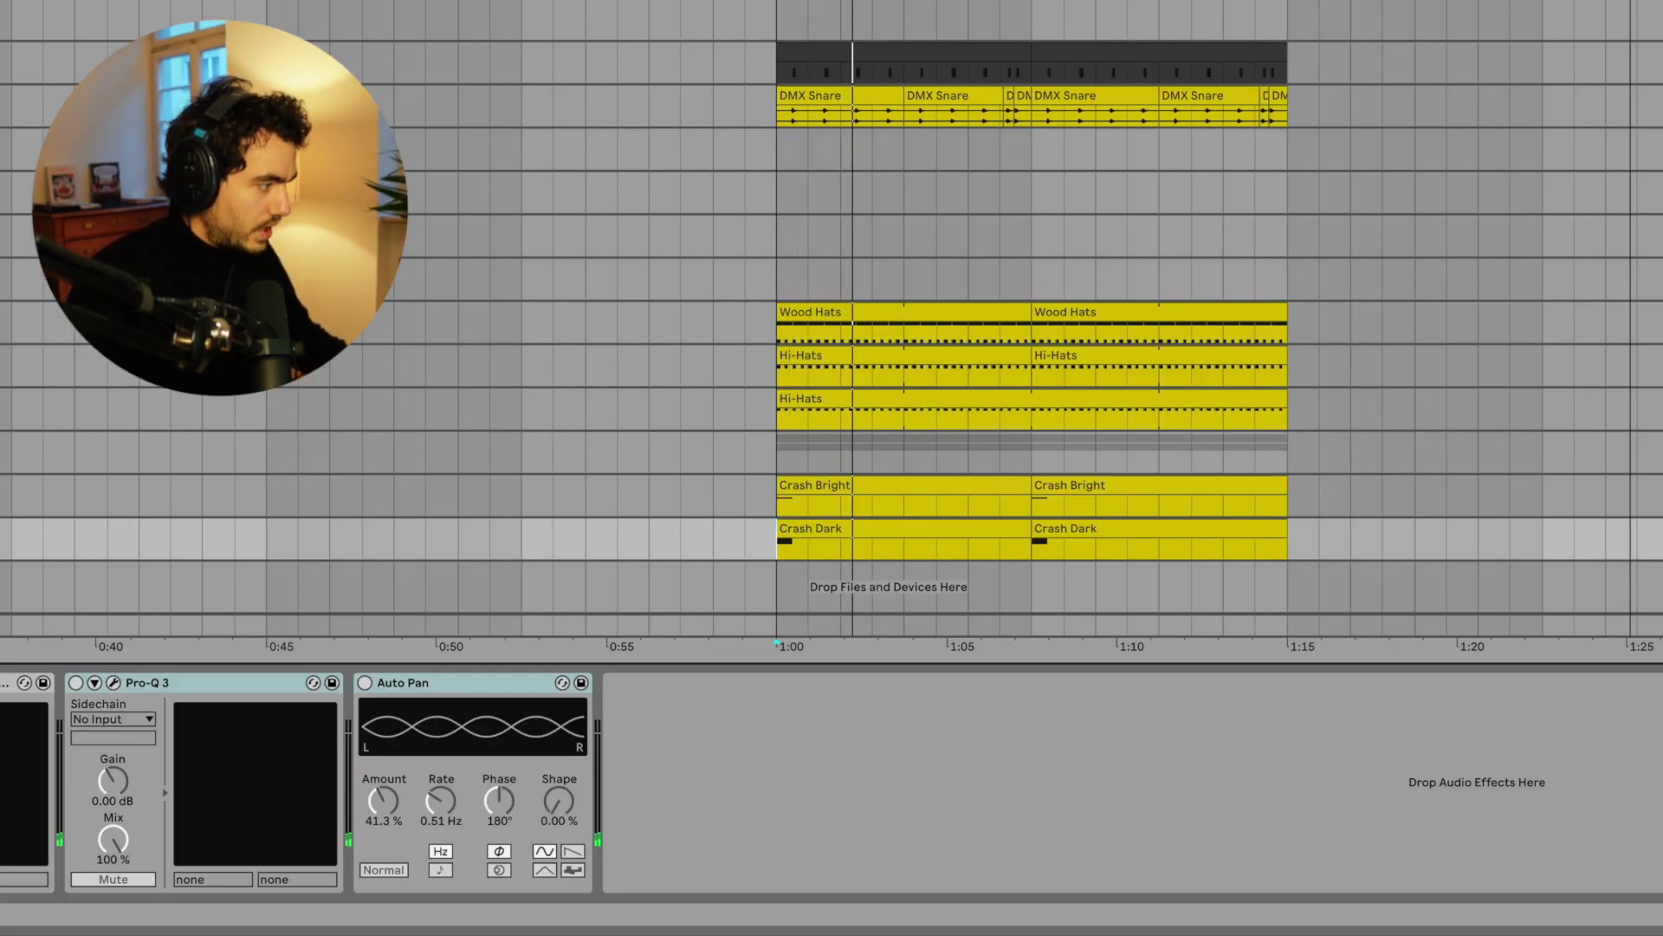
Step: Compare Crash Bright and Crash Dark with Pro-Q 3 and Auto Pan off and on
left_click(745, 497)
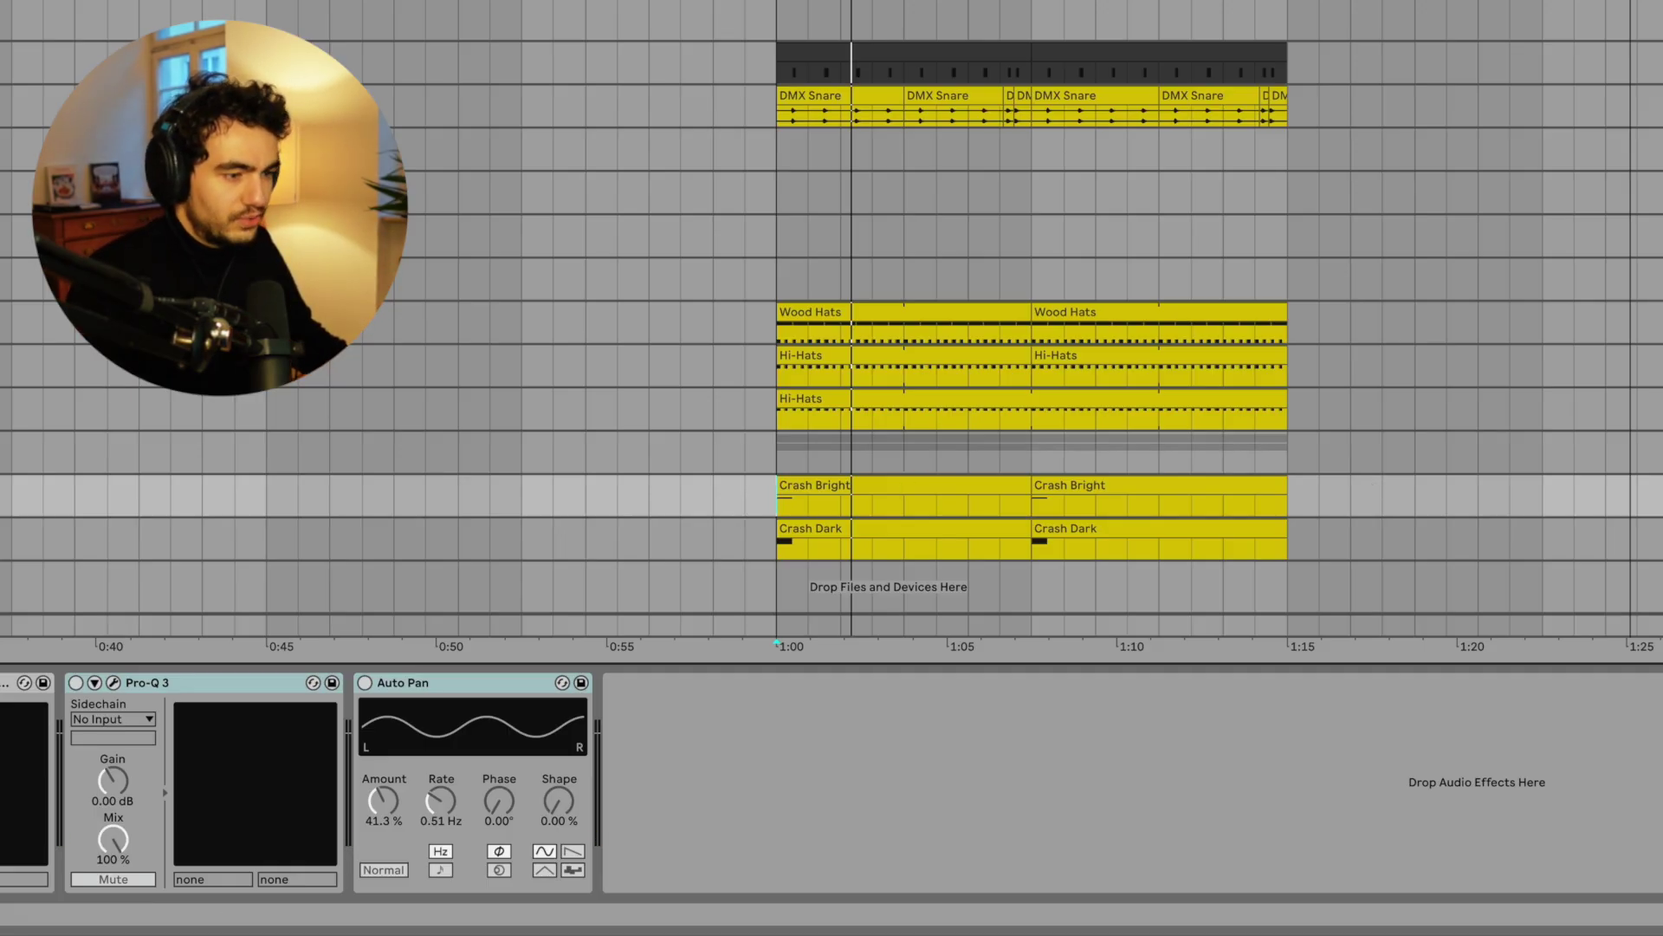
key("Down")
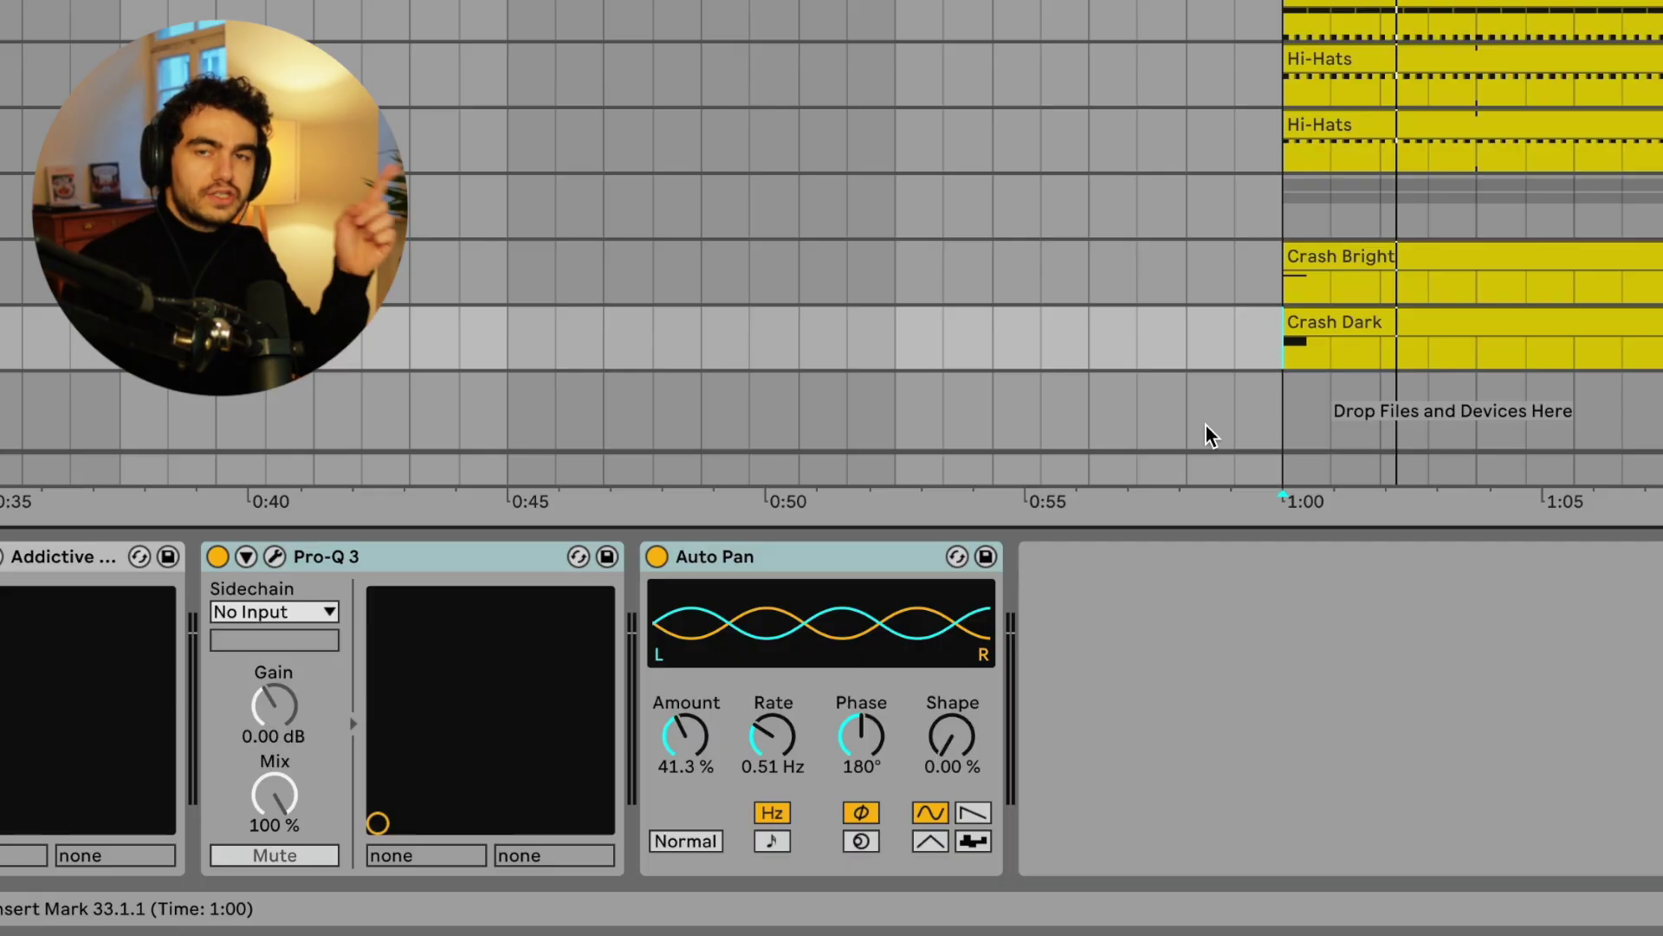
key("space")
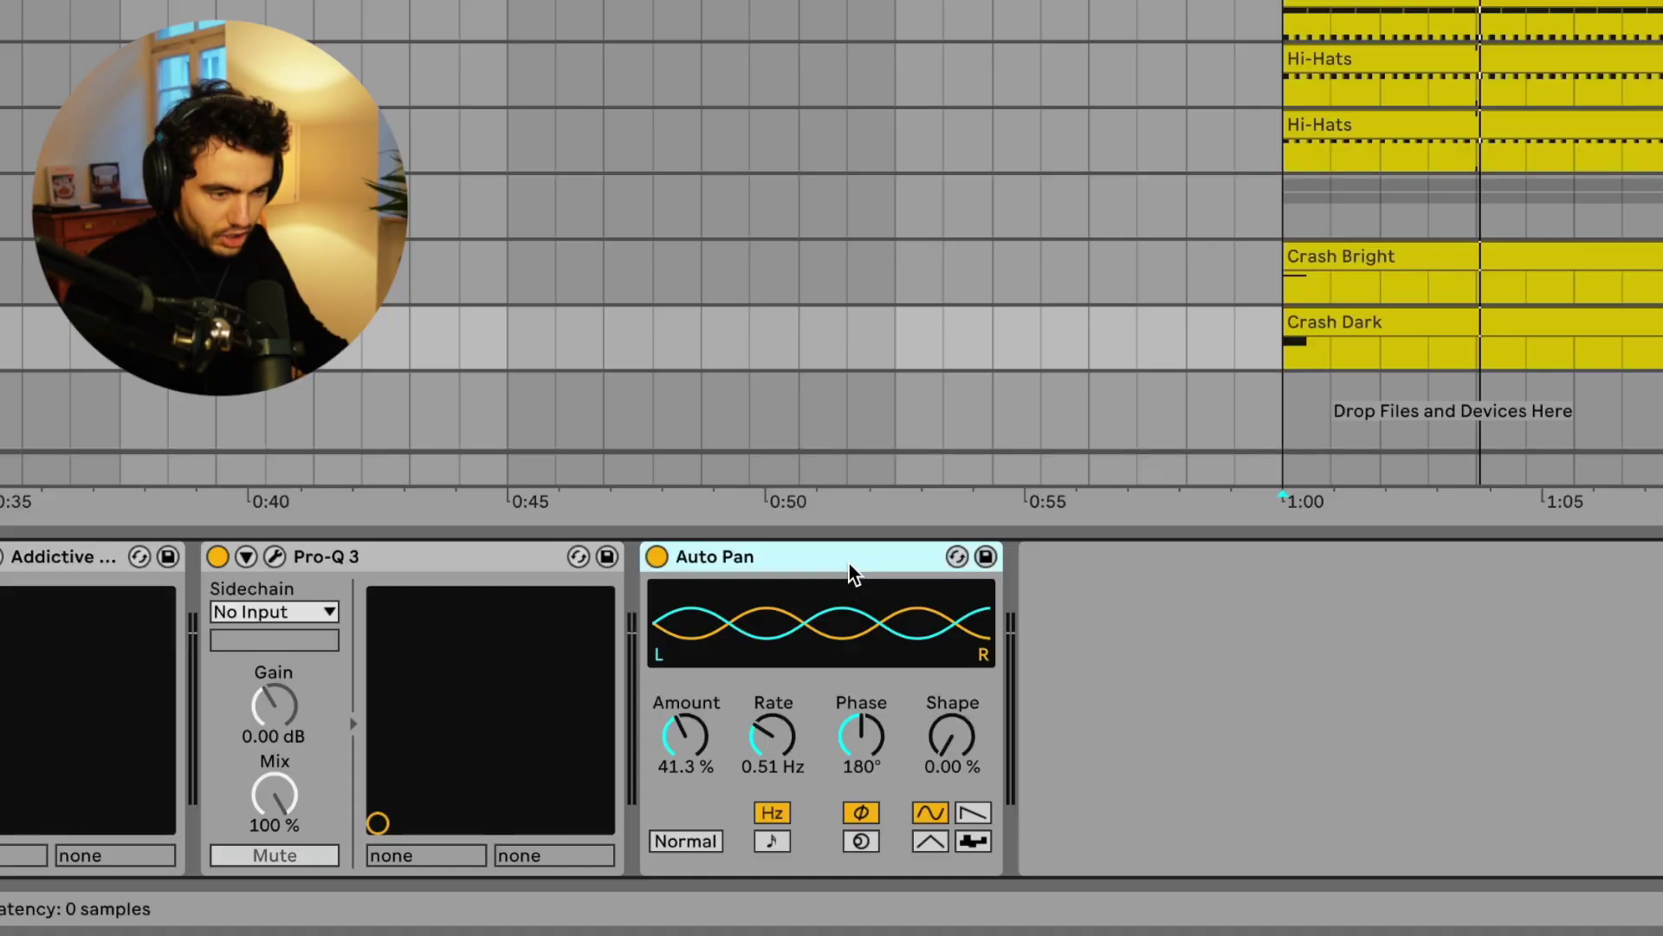
key("Up")
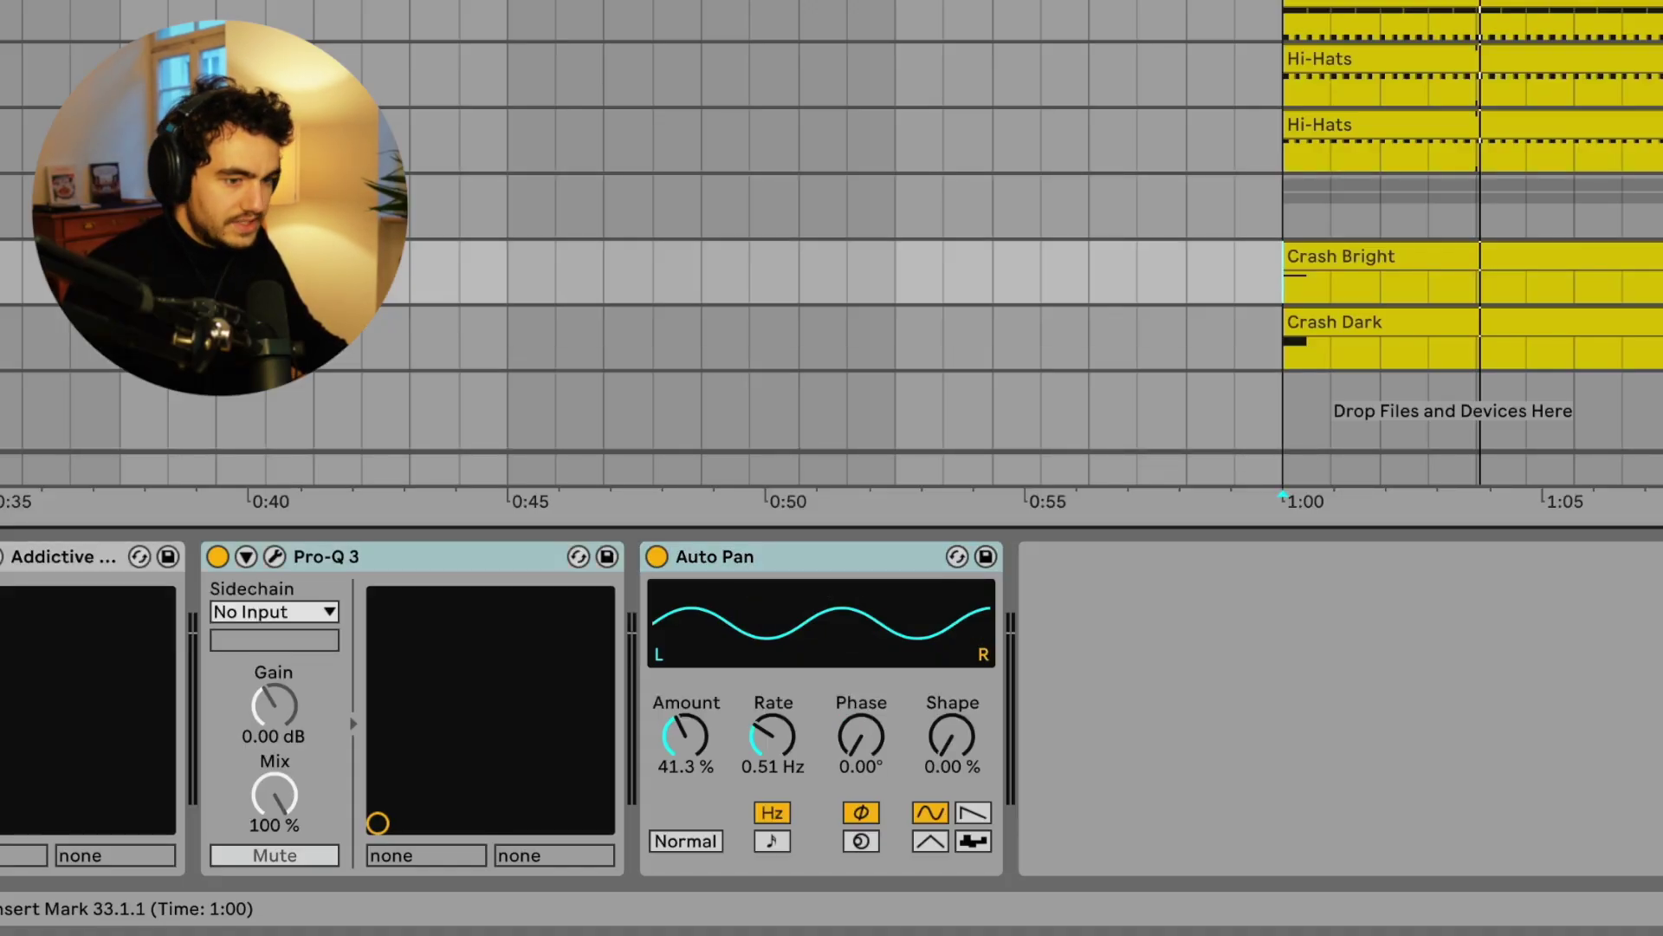
left_click(789, 566)
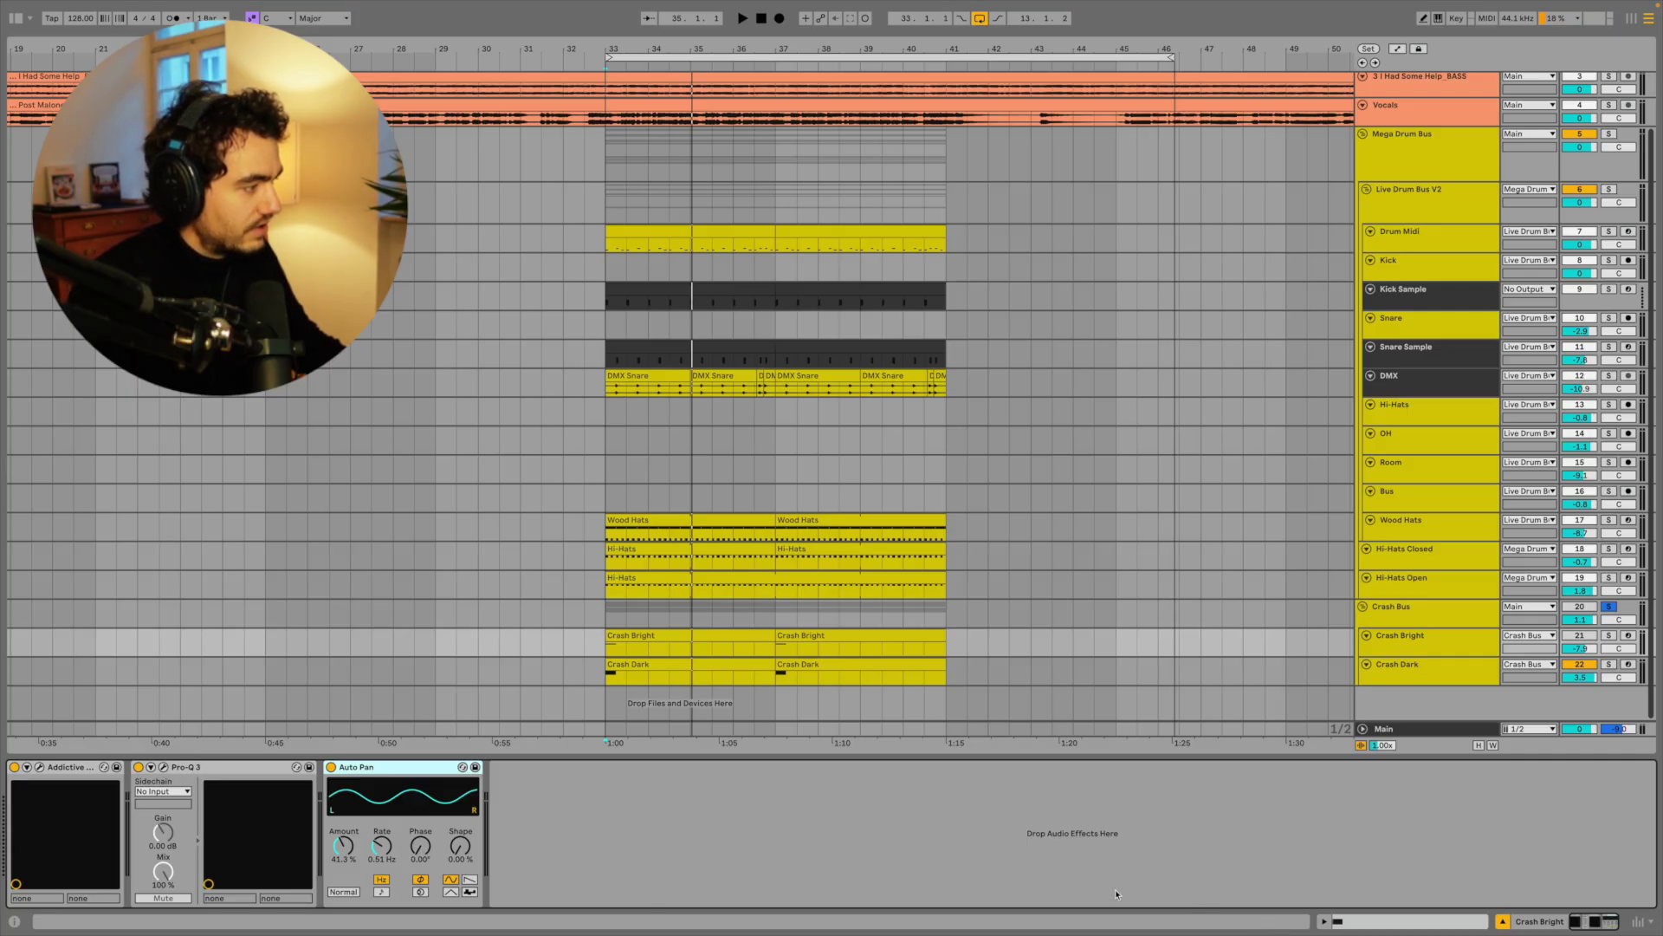
Step: Reactivate the Crash Bright track and play the soloed Crash Bus from bar 33 with both crashes
left_click(1579, 637)
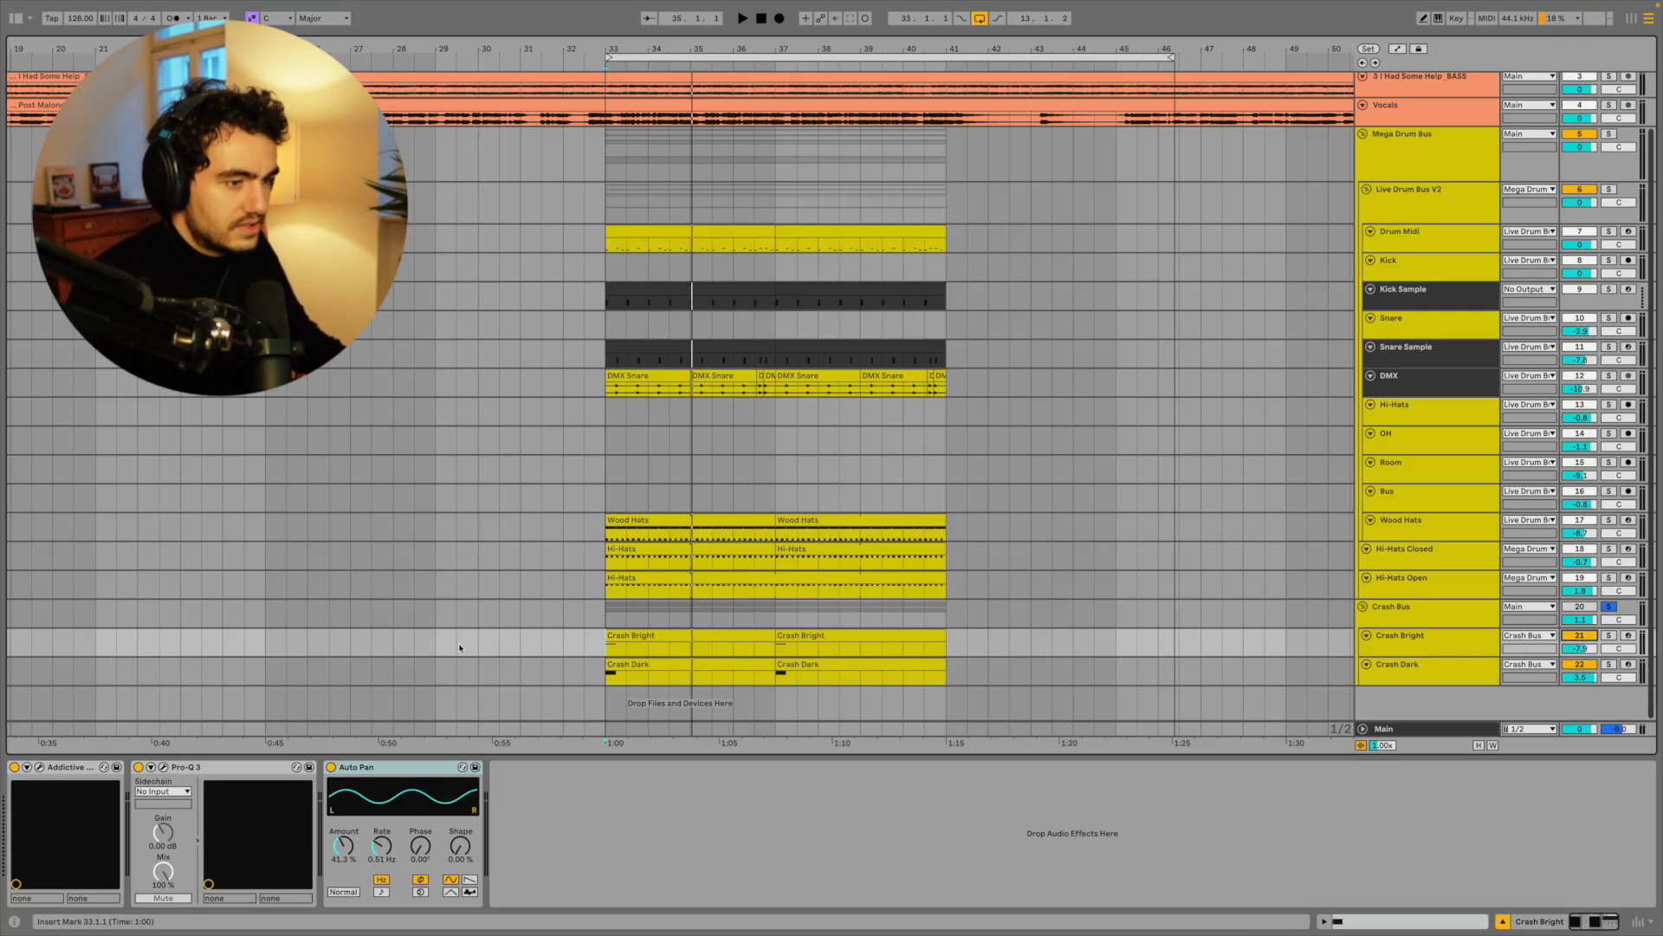
left_click(586, 612)
key("space")
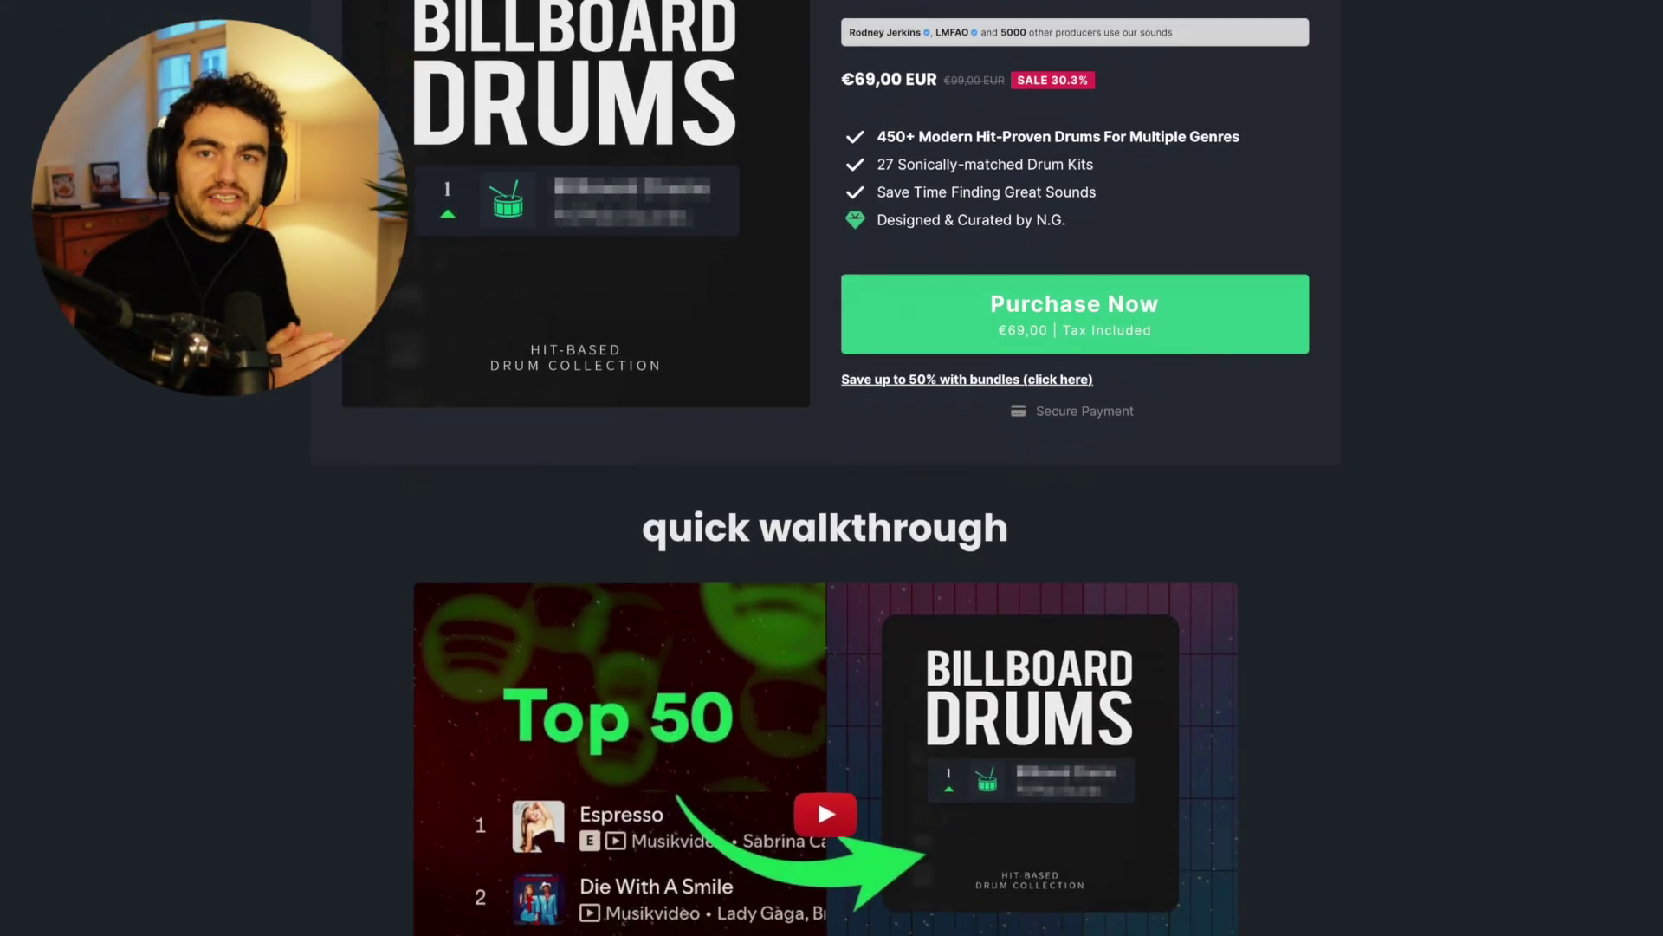
Step: Switch to the Billboard Drums product page and examine its kit styles, included sounds and preset formats
scroll(825, 520, "down", 3)
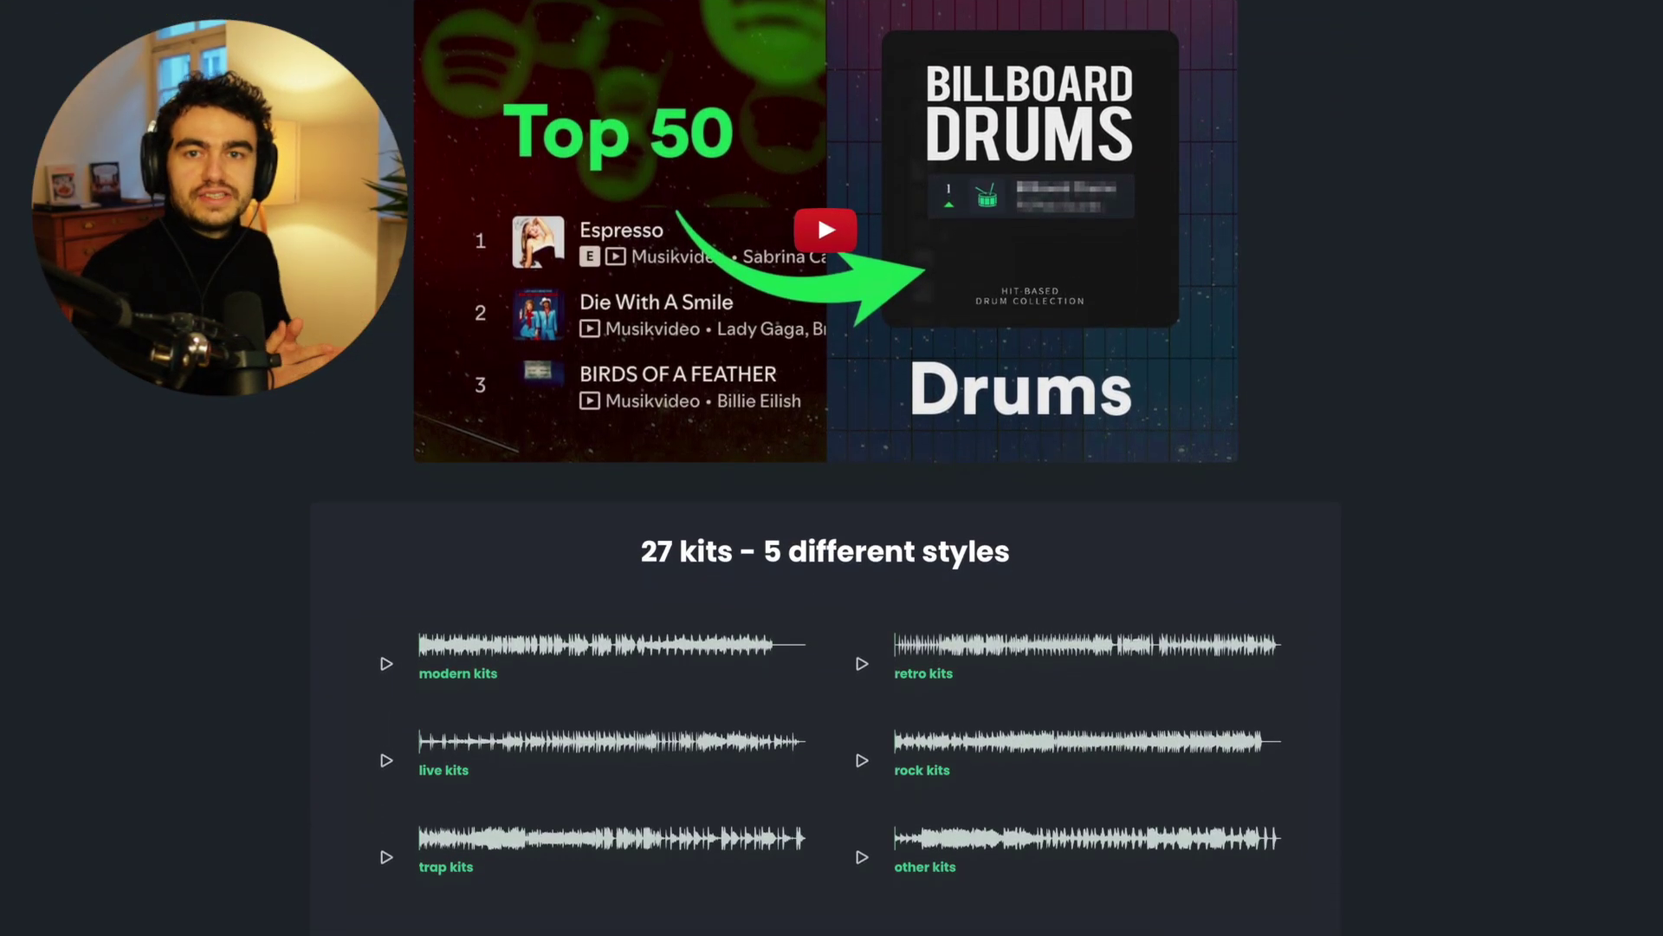
scroll(825, 468, "down", 5)
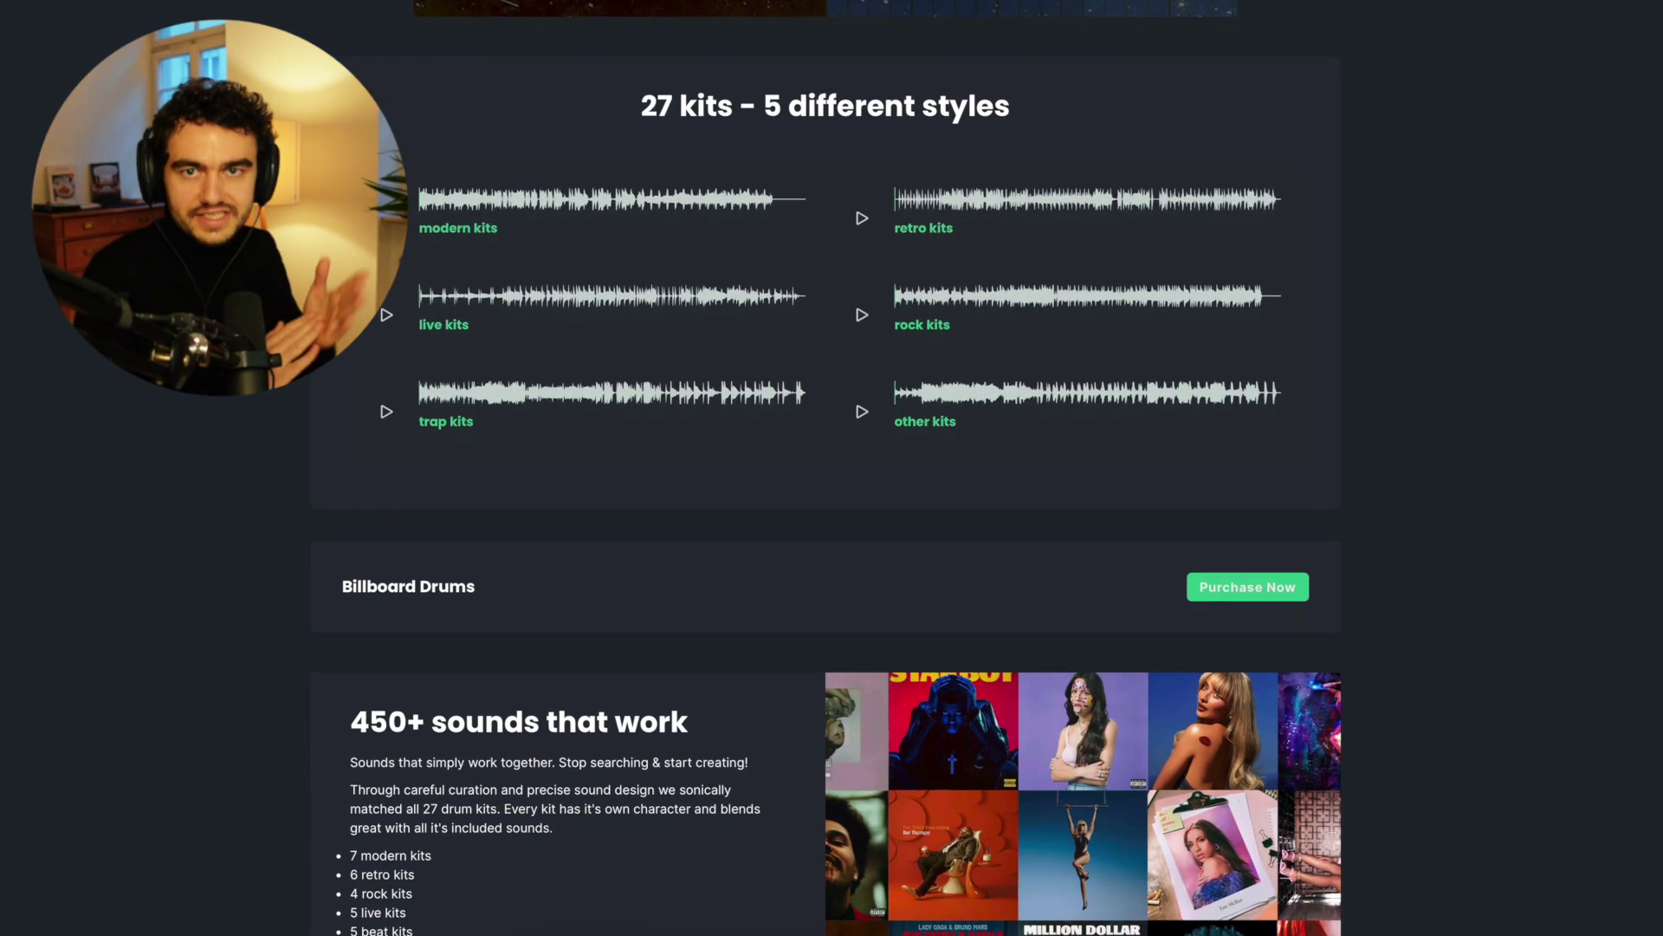
scroll(825, 520, "down", 5)
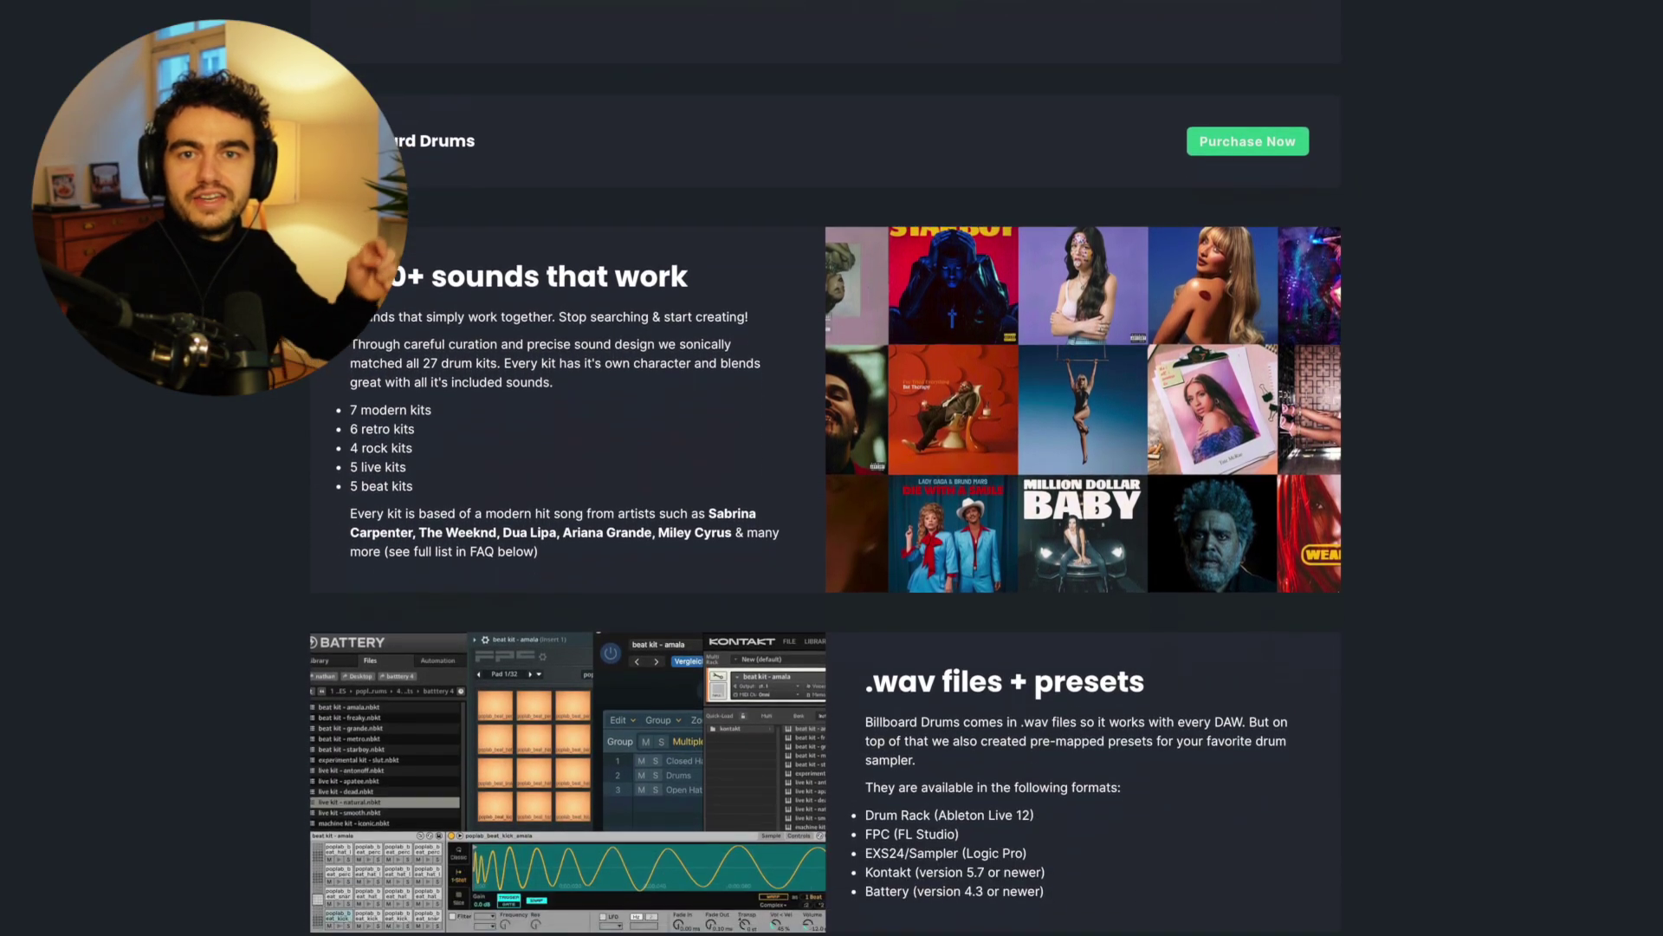